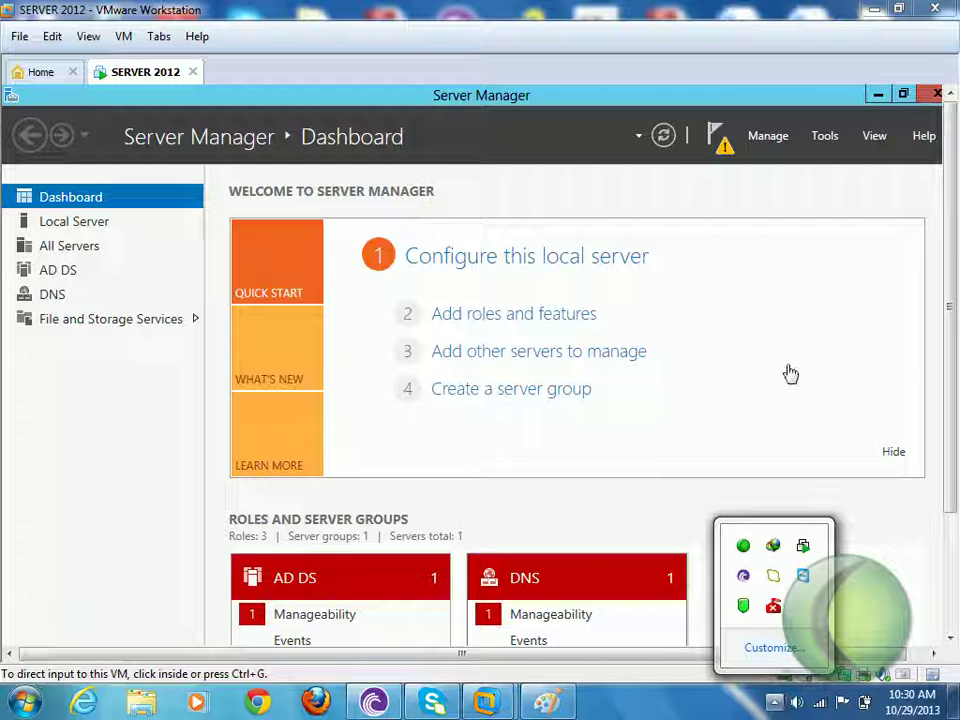
Launch Active Directory Users and Computers from Server Manager's Tools menu.
left_click(826, 143)
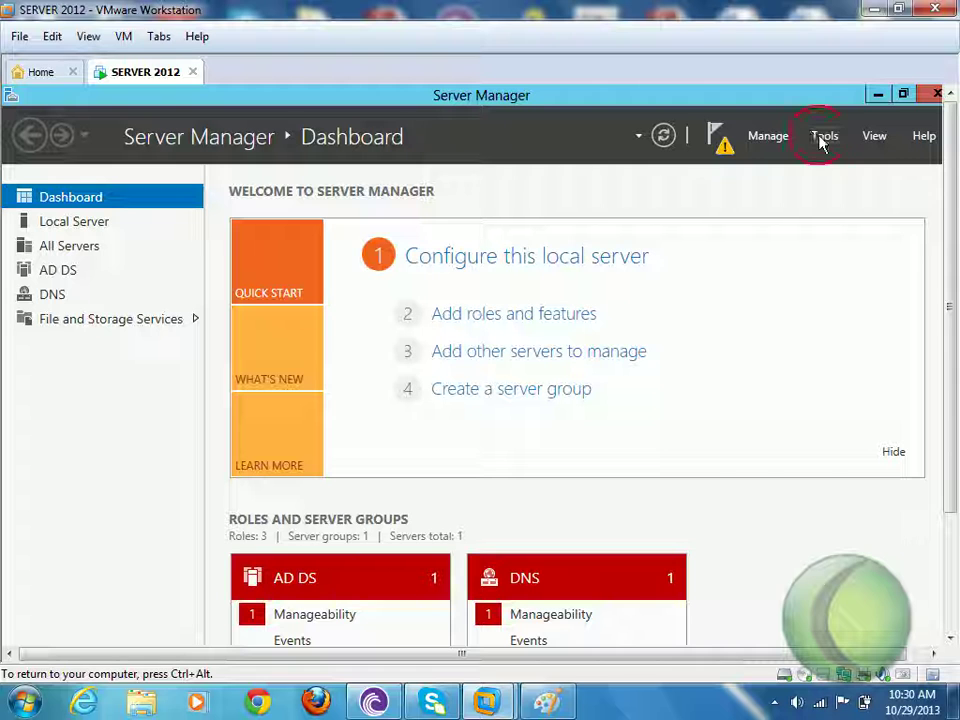
left_click(822, 140)
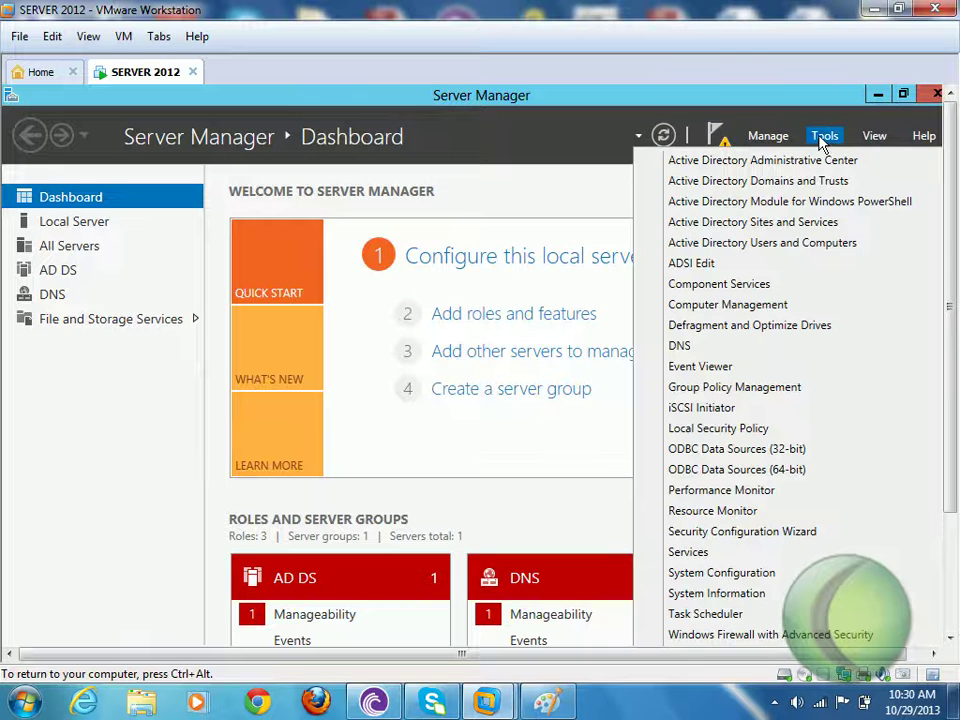
left_click(828, 243)
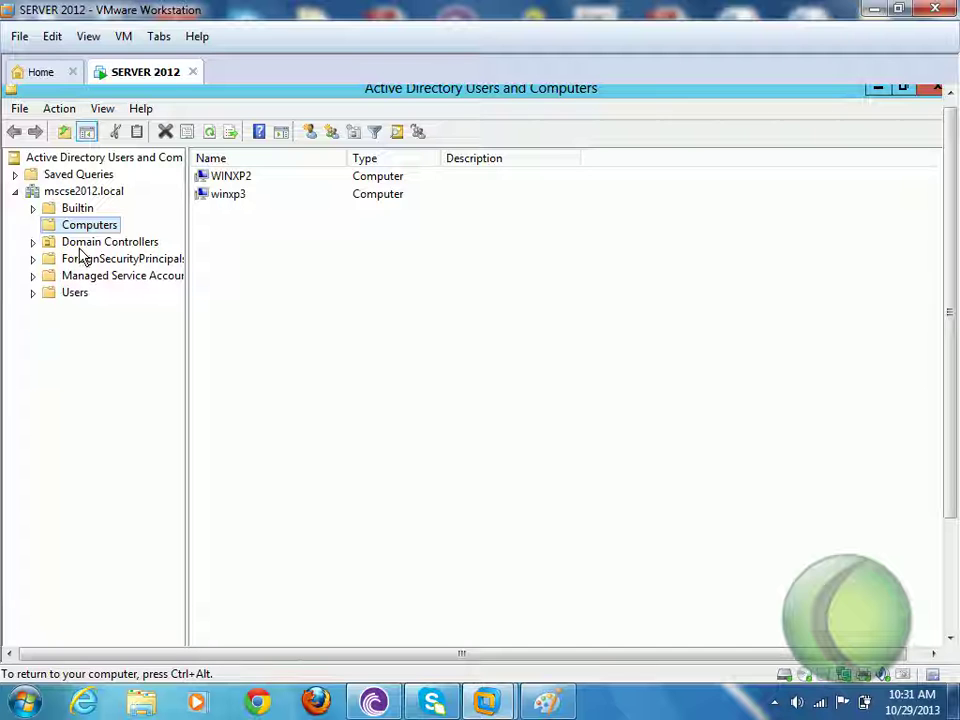
List the mscse2012.local Users container's accounts and groups after a brief look at Computers.
left_click(86, 299)
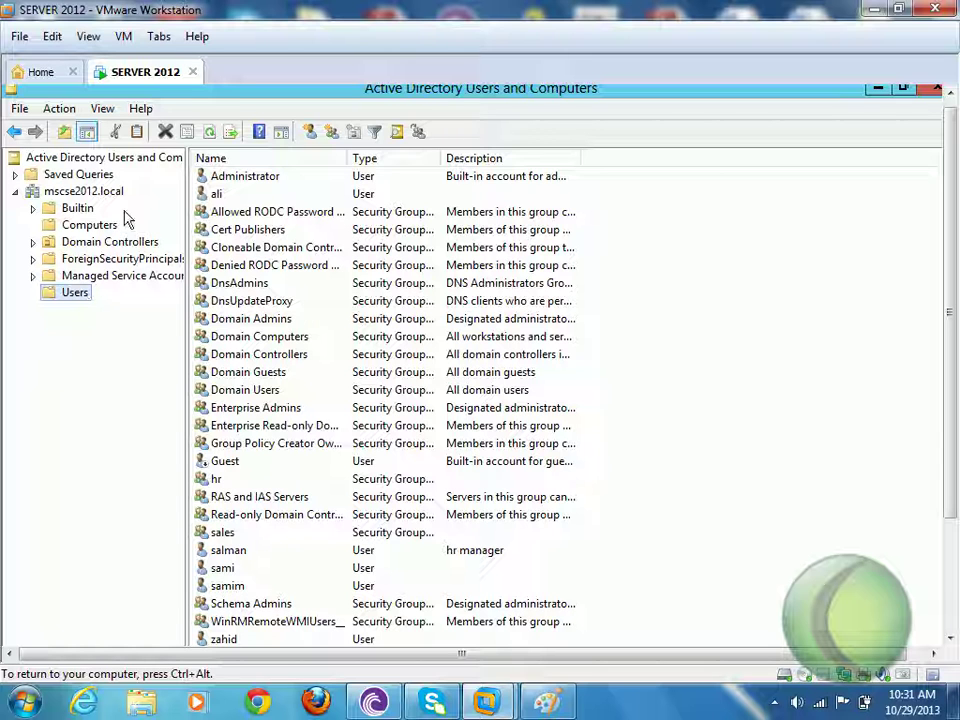
left_click(91, 231)
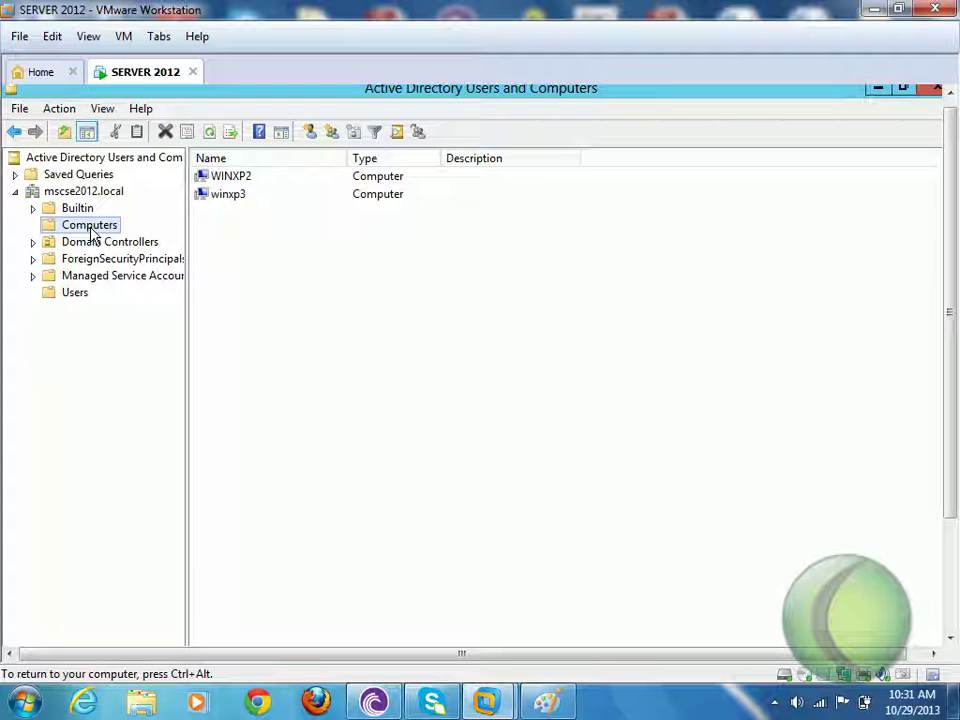
left_click(80, 295)
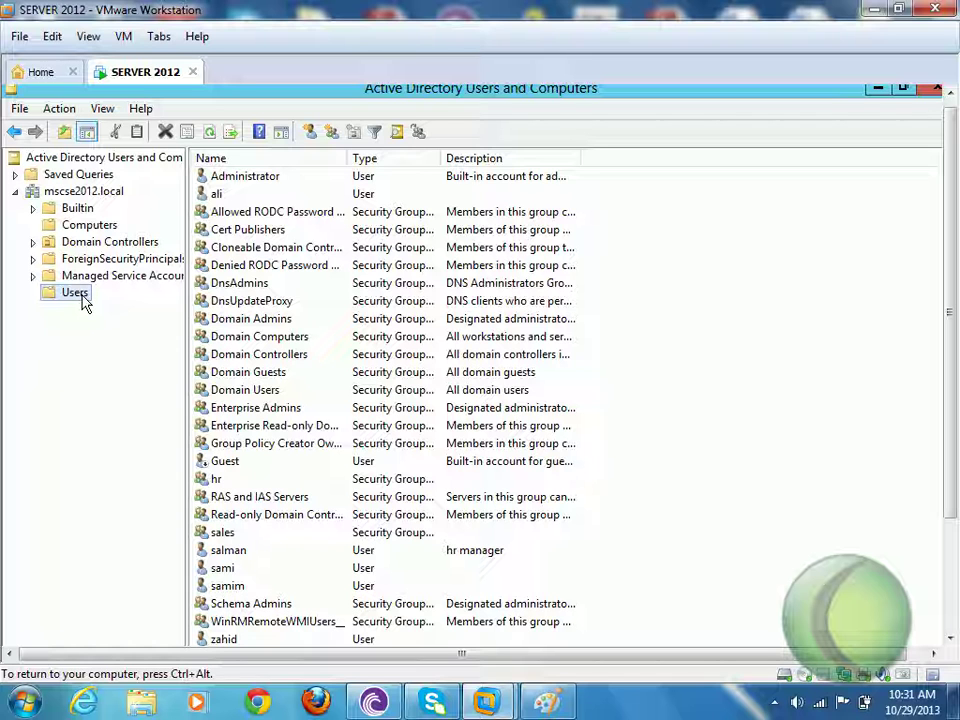
left_click(86, 296)
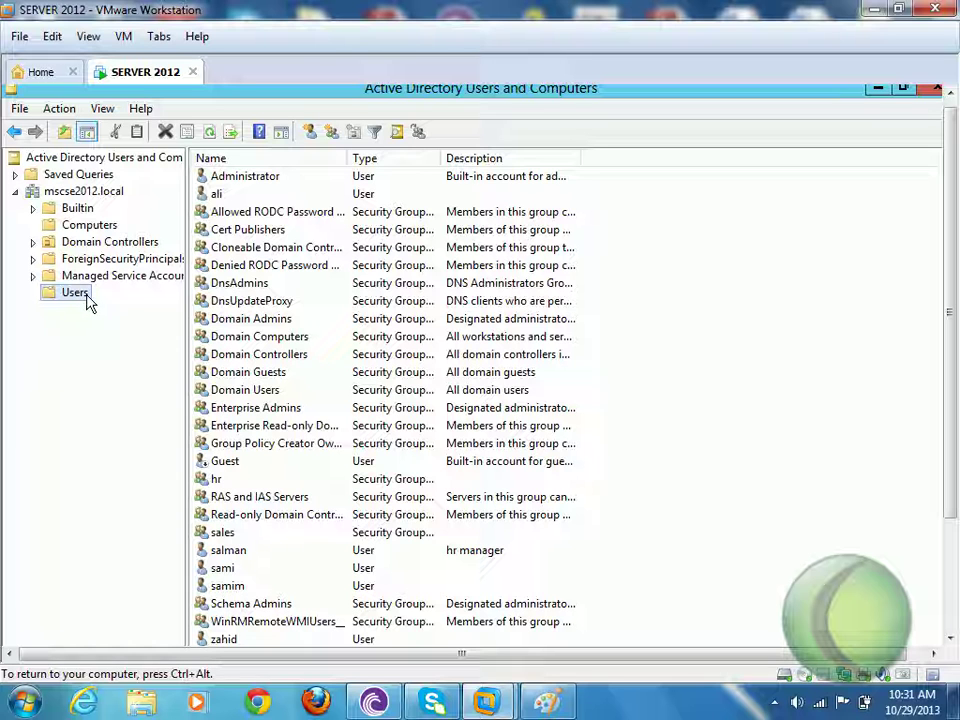
Start a new user object in the Users container.
right_click(86, 296)
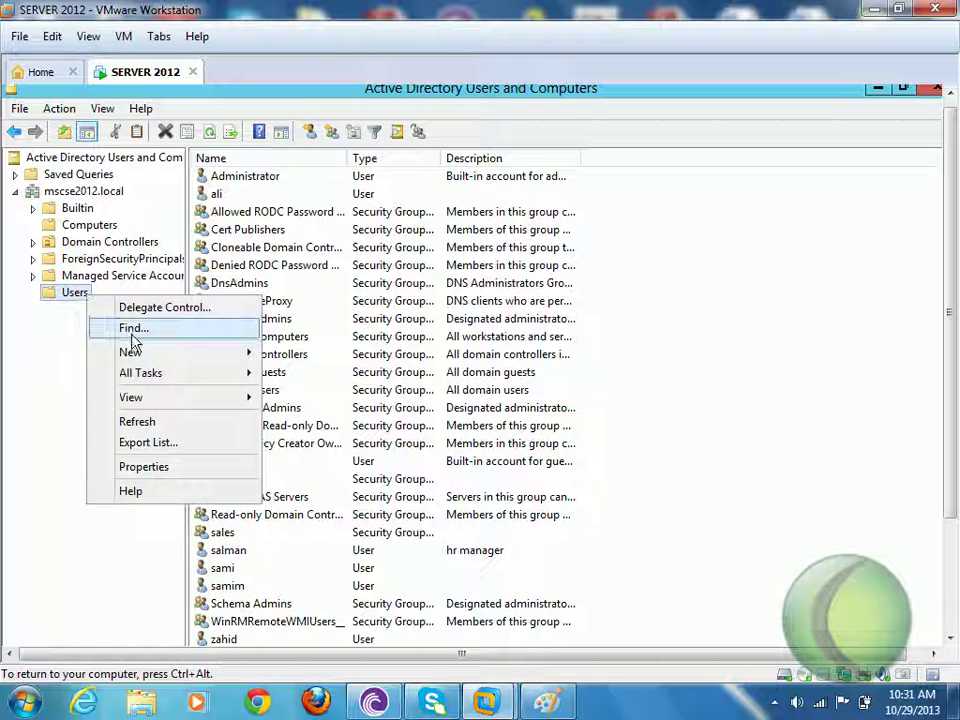
mouse_move(143, 357)
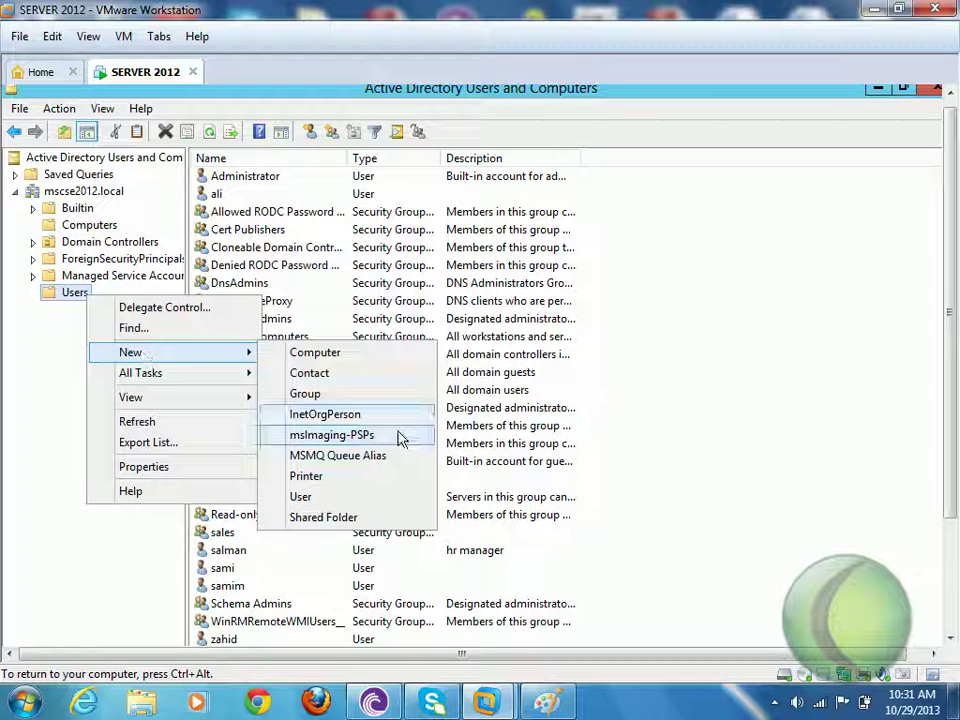
left_click(365, 503)
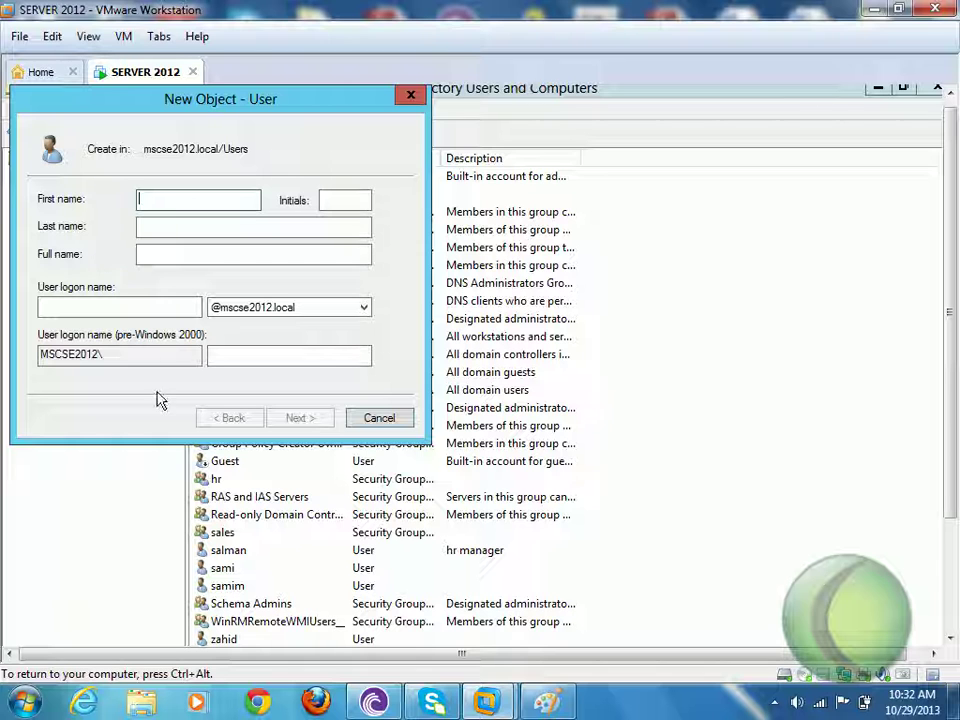
Enter the new user's first name and last name.
left_click(178, 202)
key("Tab")
key("Tab")
type("lh")
left_click(178, 202)
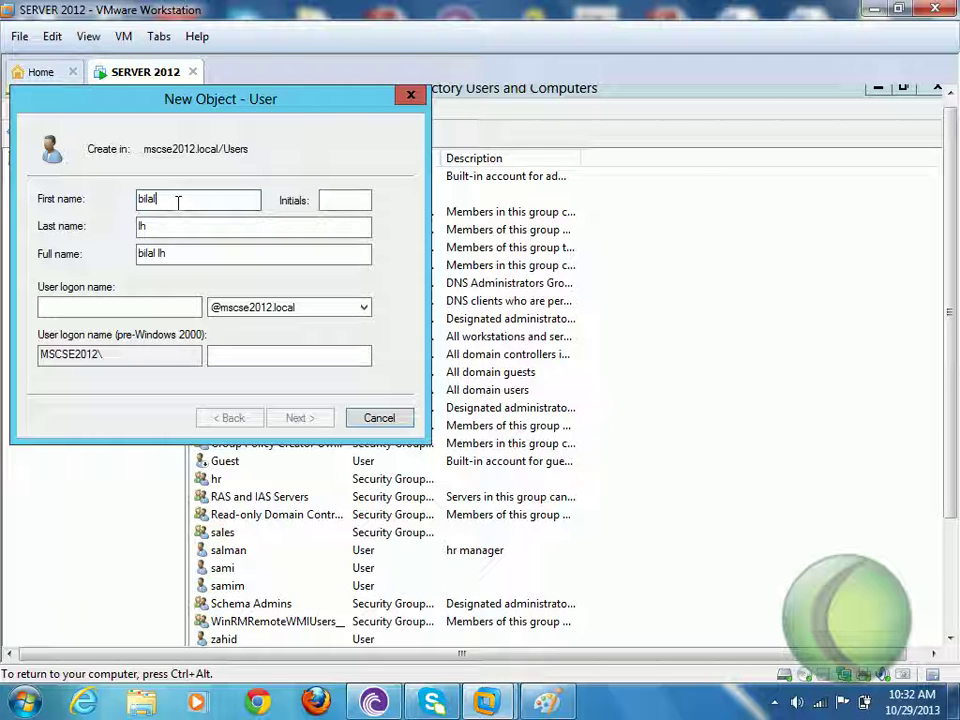
key("Tab")
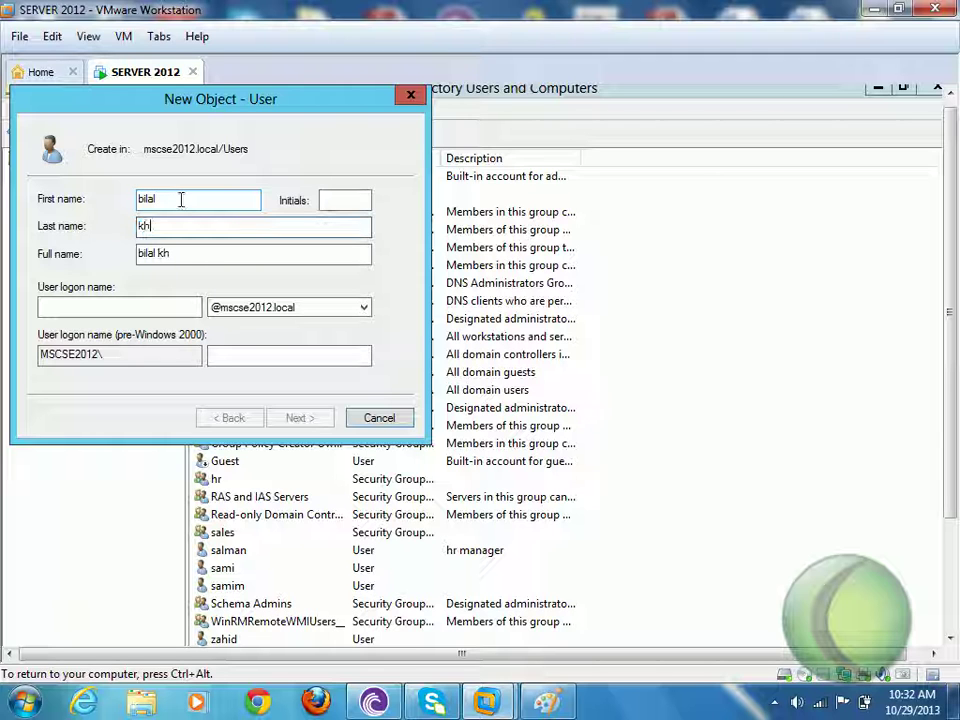
left_click(45, 307)
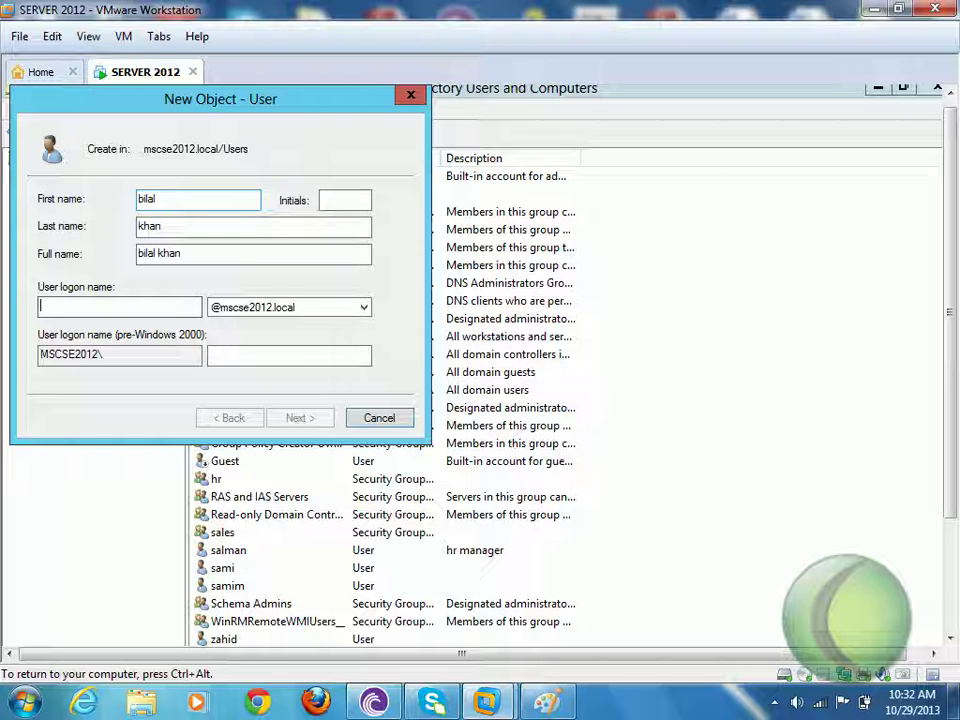
left_click(172, 203)
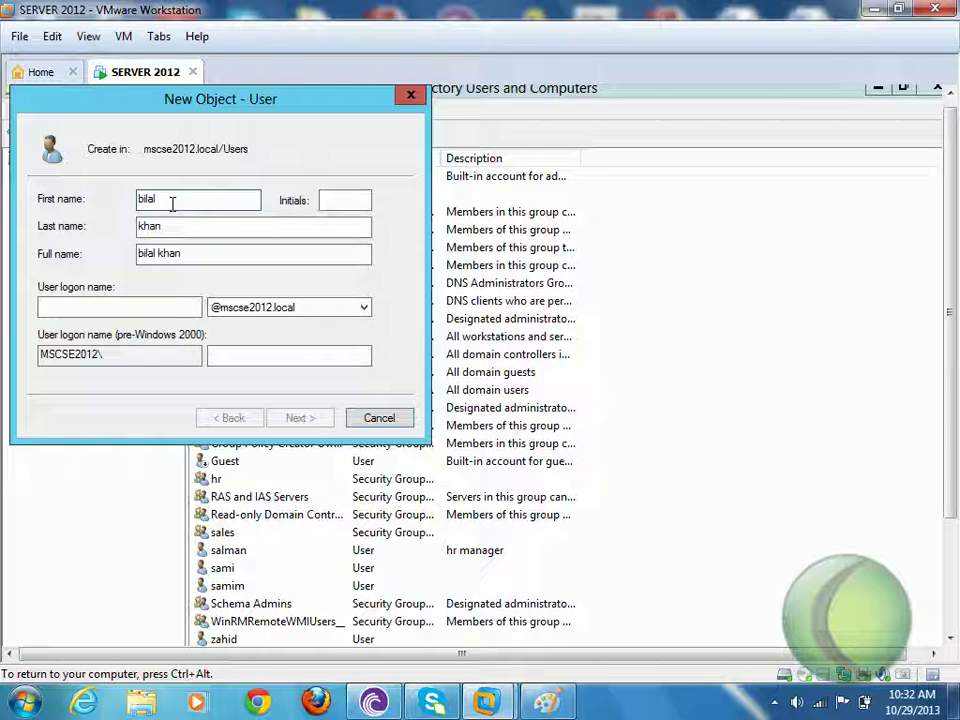
Type the user's first.last logon name, correcting typing mistakes.
left_click(165, 305)
type("123")
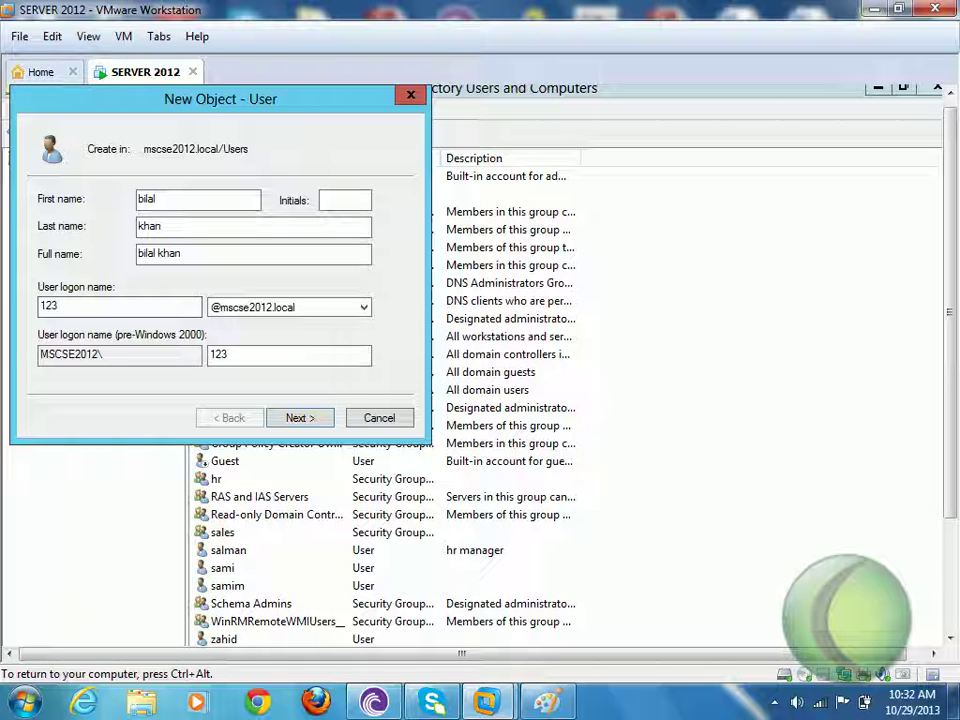
key("BackSpace")
key("BackSpace")
key("BackSpace")
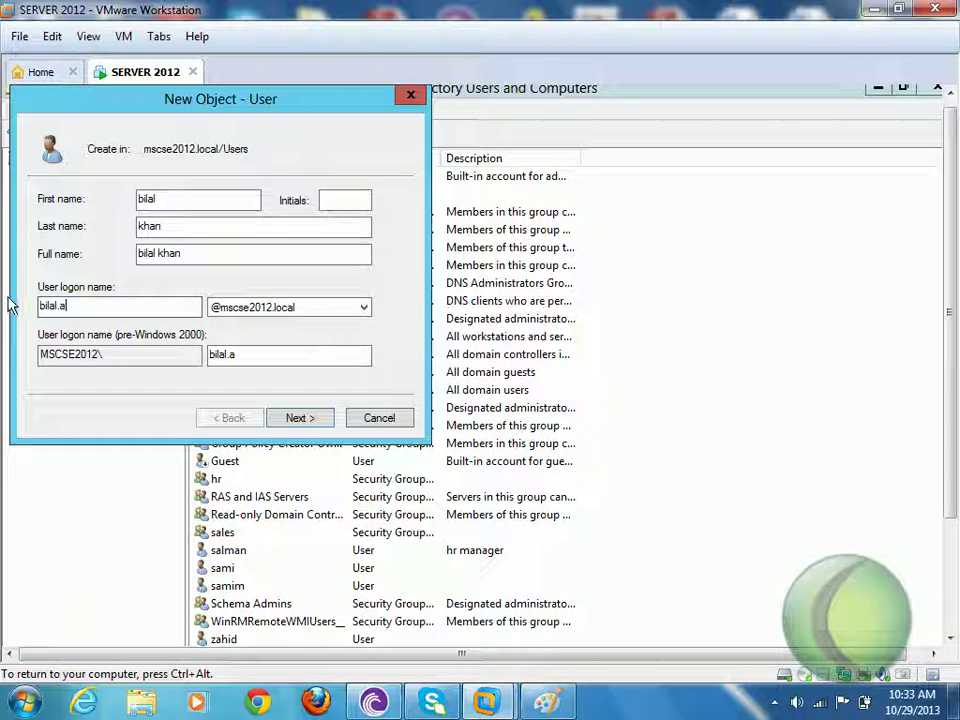
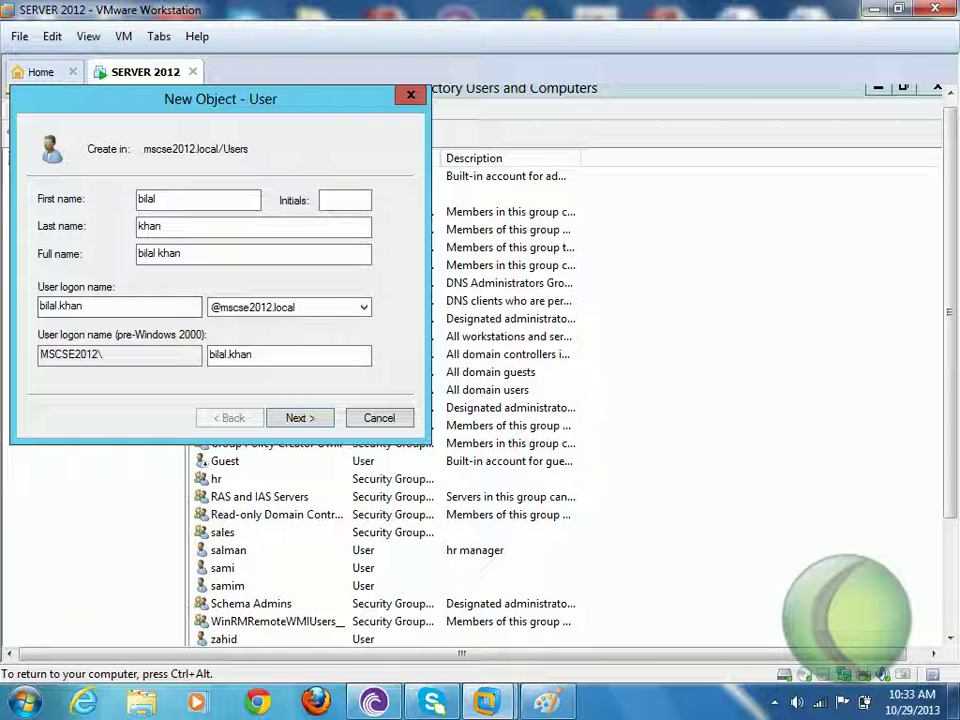
left_click(234, 312)
left_click(234, 314)
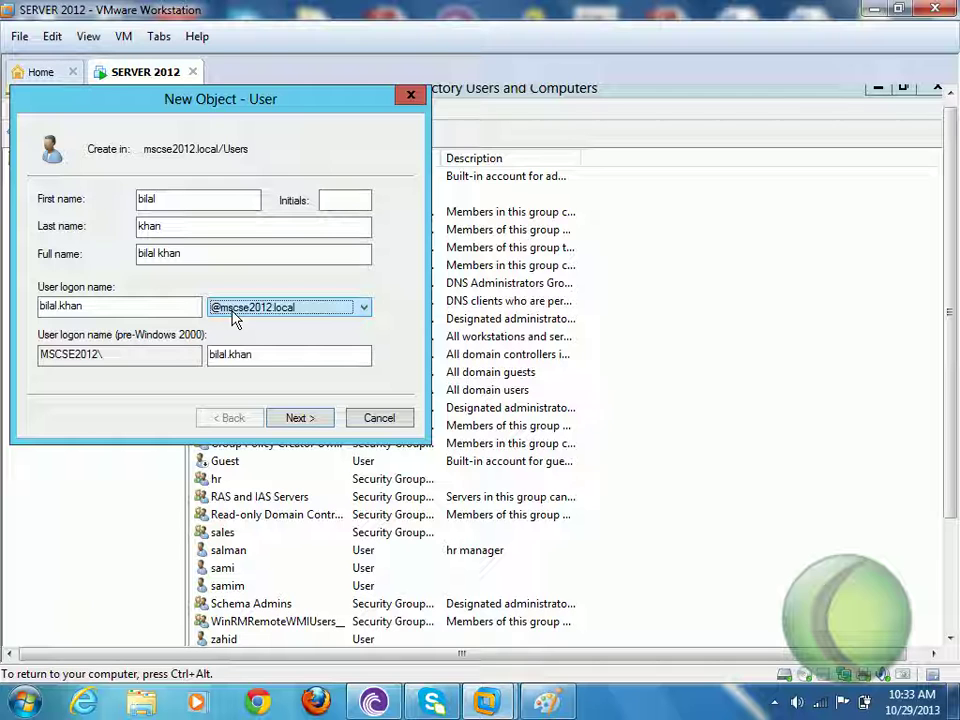
left_click(137, 306)
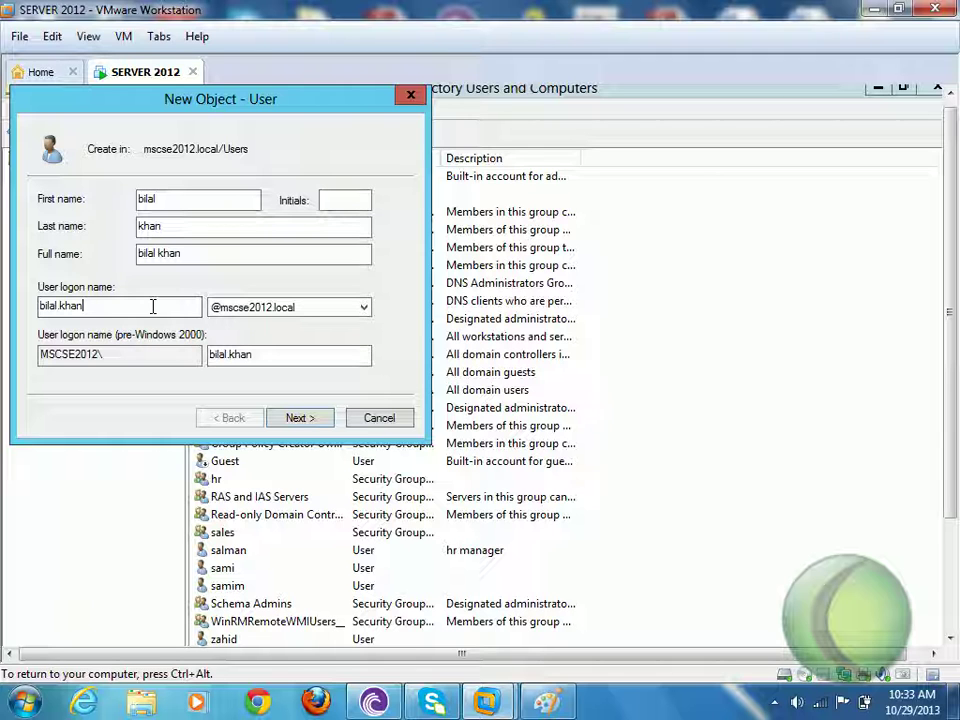
left_click(234, 310)
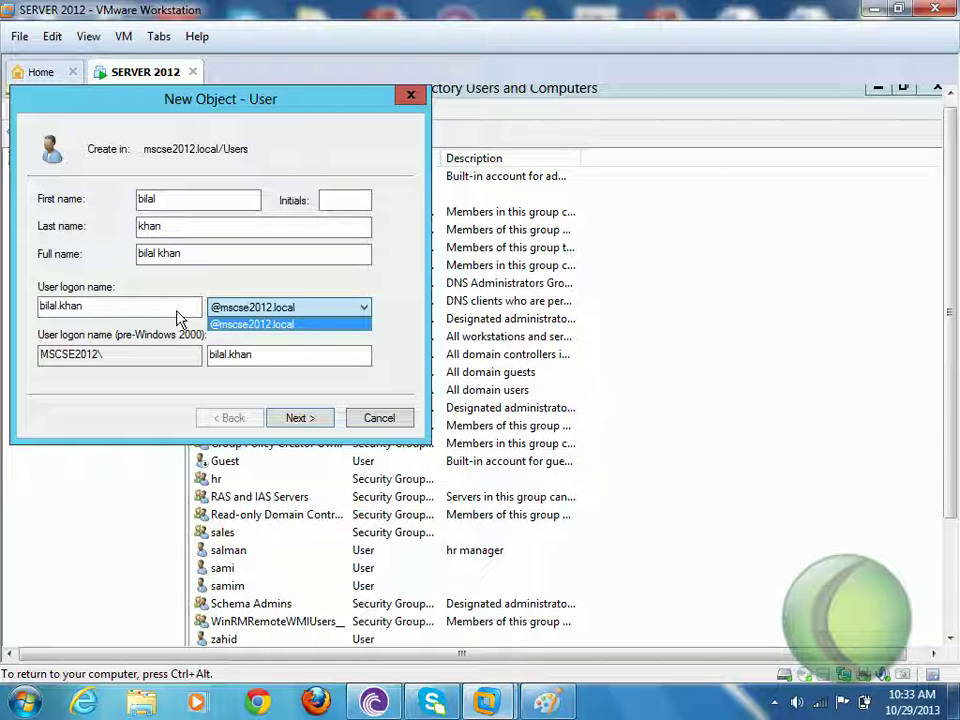
left_click(110, 310)
left_click(335, 318)
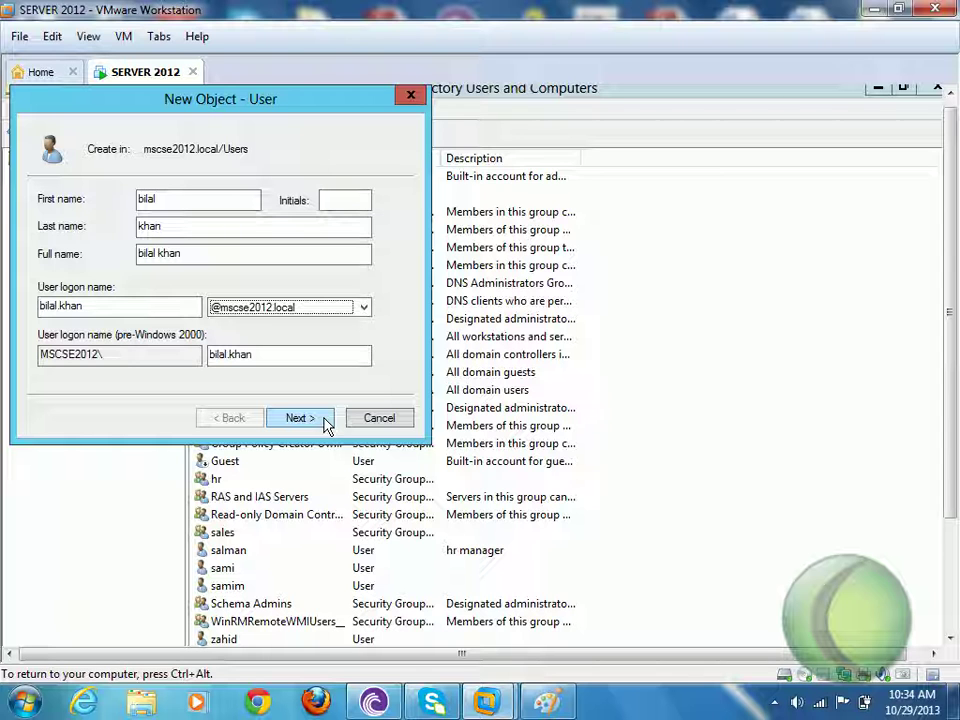
left_click(326, 420)
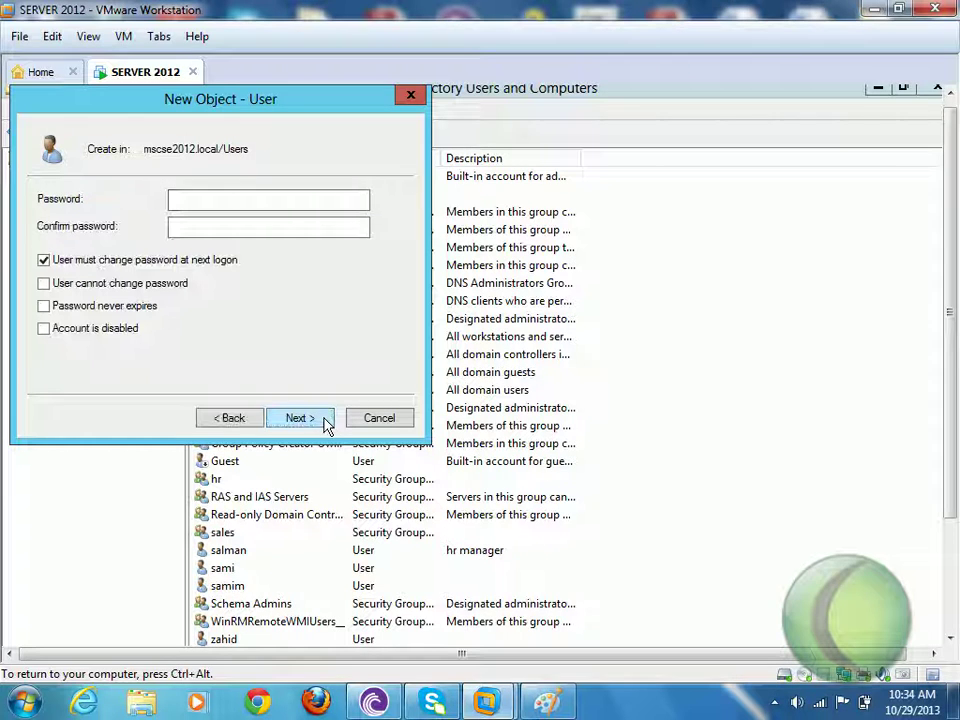
Enter and confirm the account password, require a change at next logon, and make it never expire.
left_click(128, 260)
left_click(199, 202)
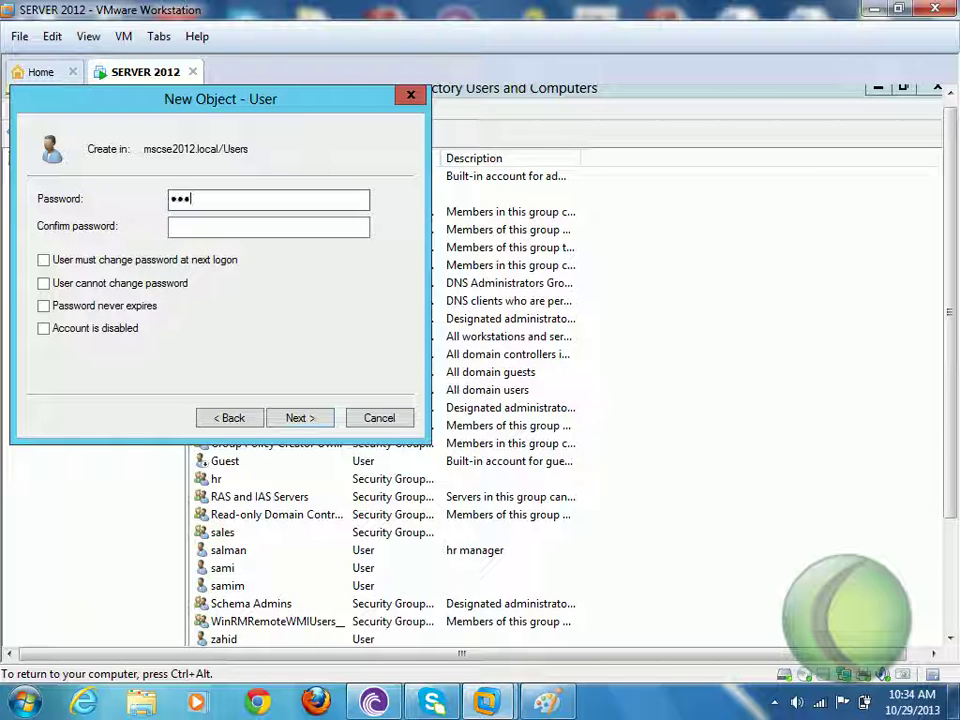
key("Tab")
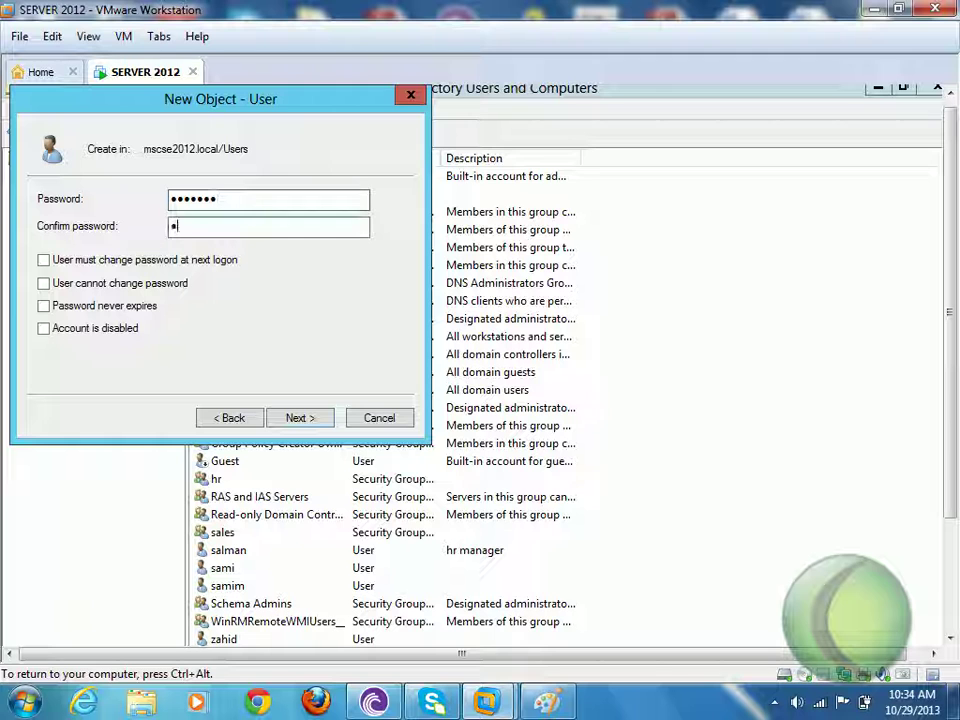
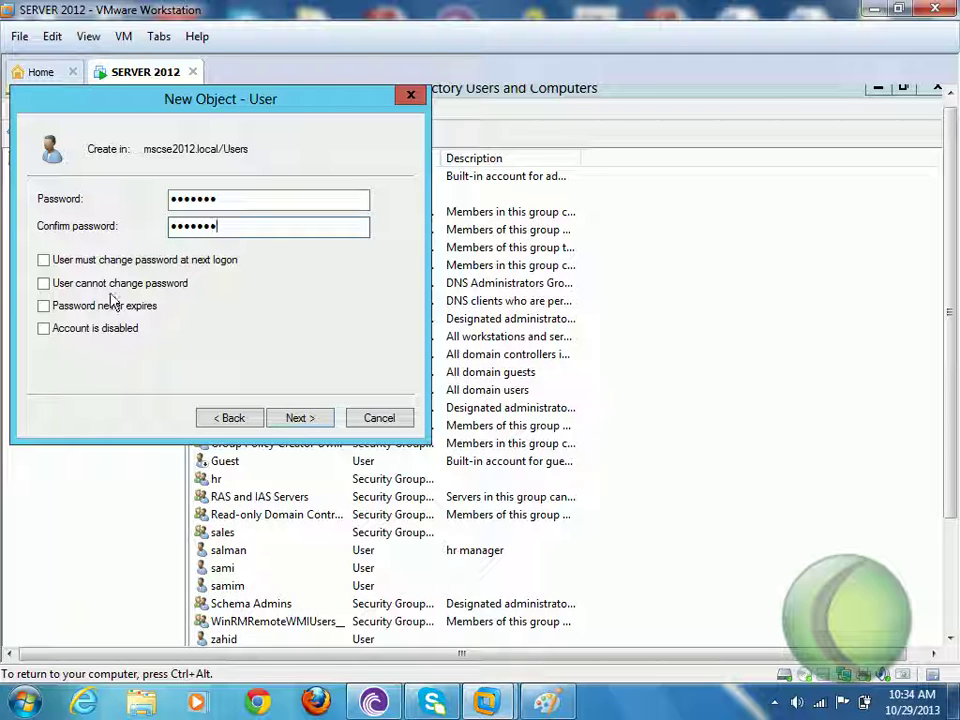
left_click(75, 266)
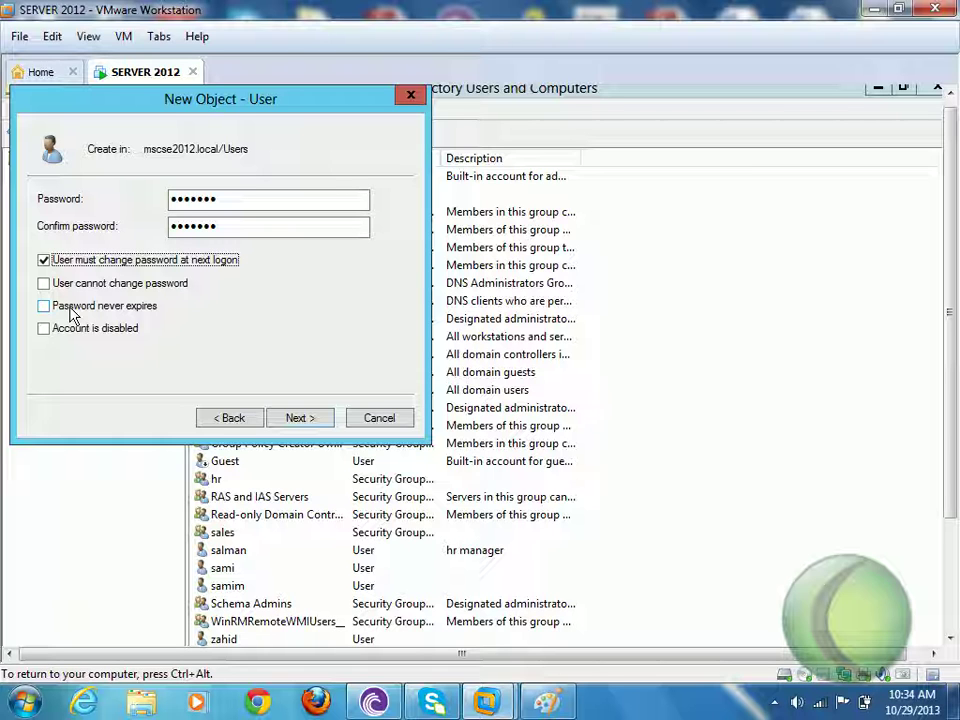
left_click(74, 313)
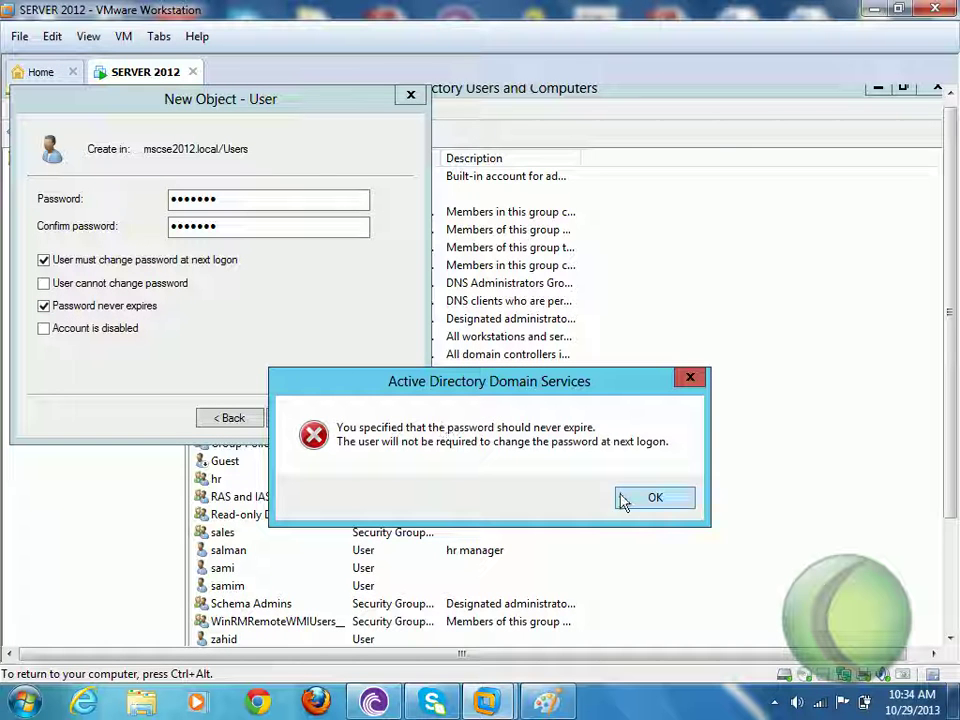
Accept the conflicting-options warning, mark the account disabled, and reach the summary page.
left_click(623, 504)
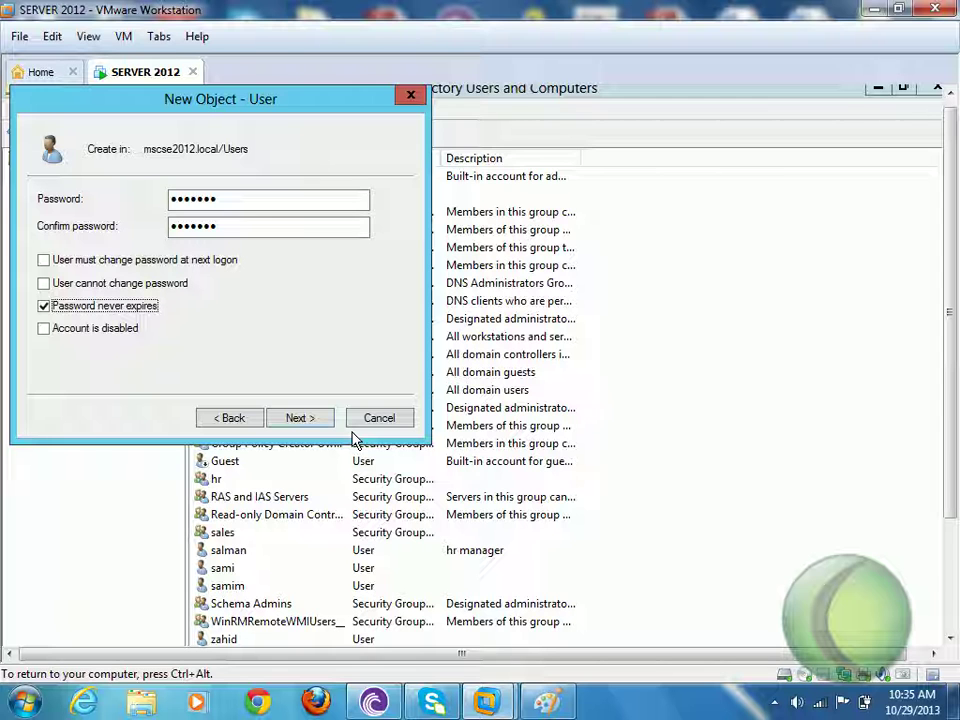
left_click(80, 338)
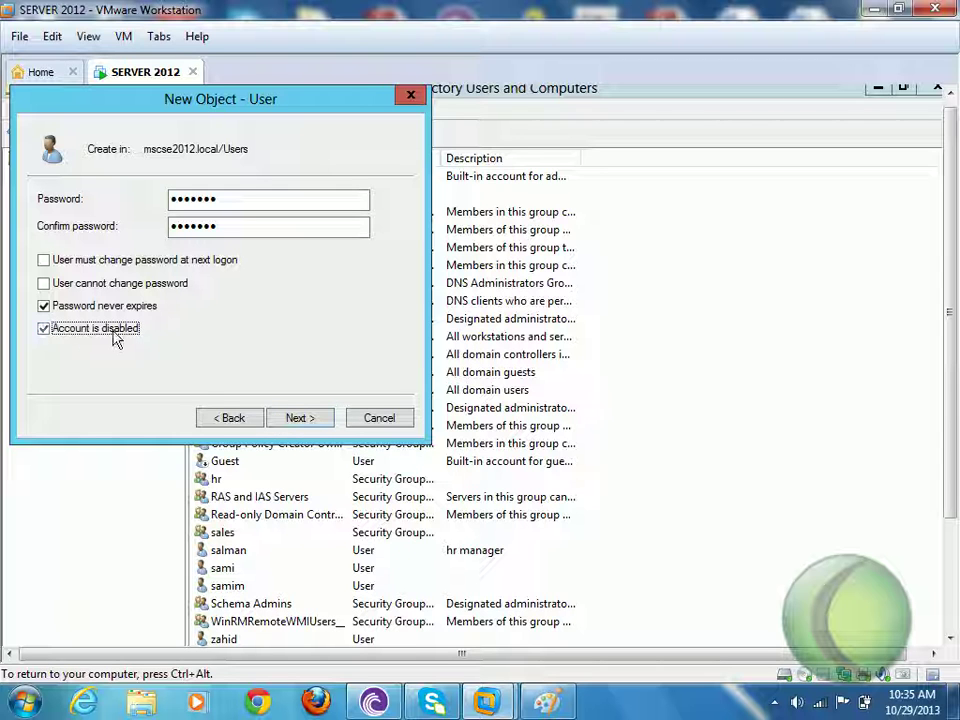
left_click(272, 419)
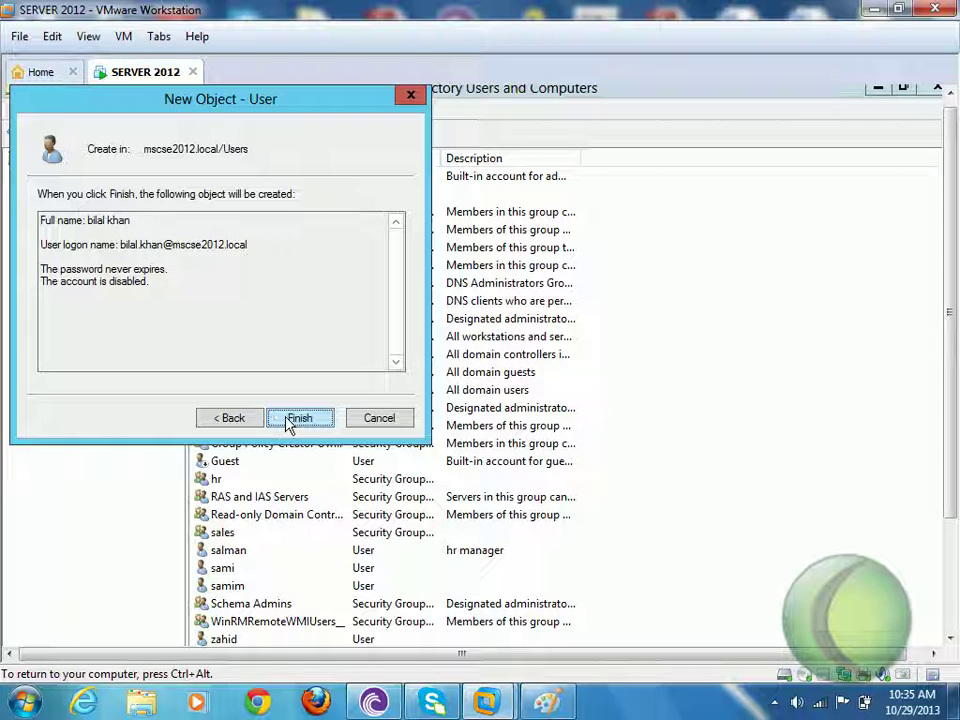
Finish creating the user, open its Properties from the Users list, and move the dialog aside.
left_click(285, 418)
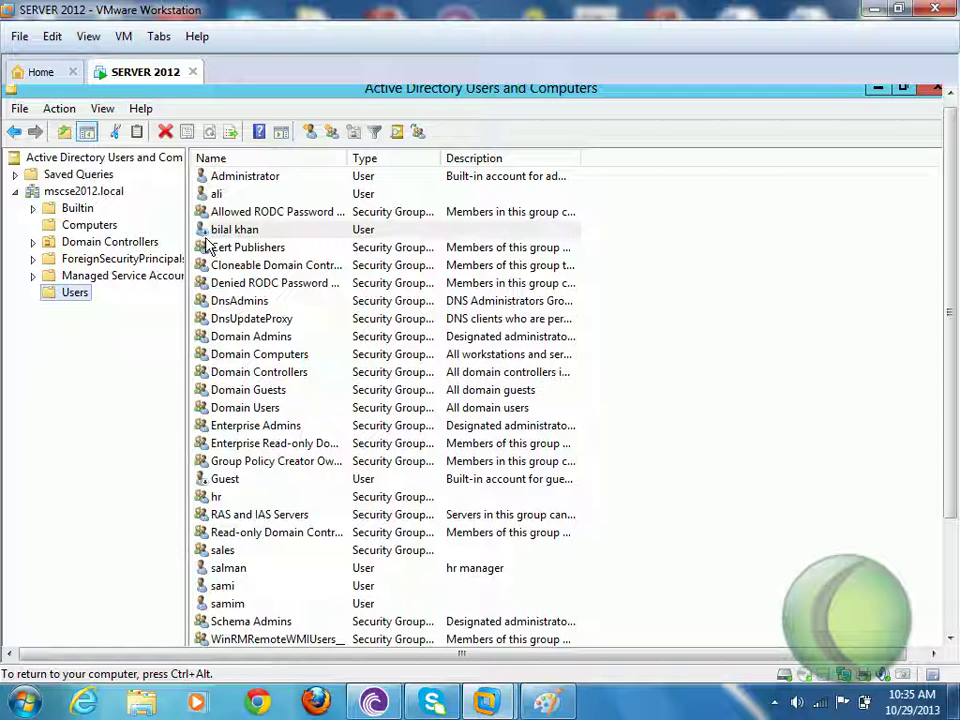
left_click(237, 234)
right_click(237, 236)
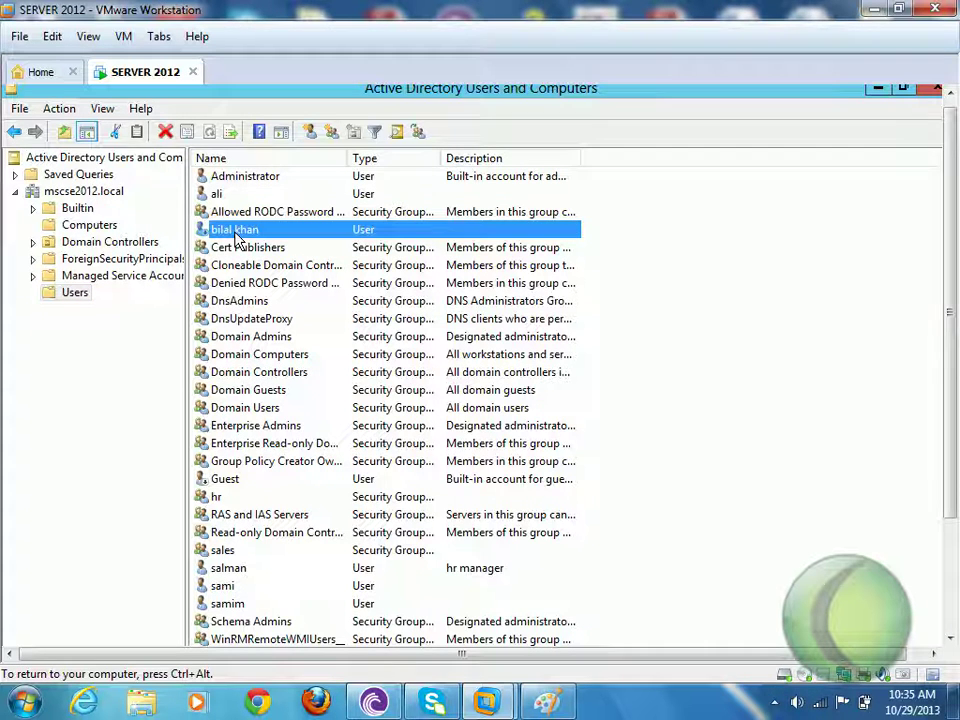
left_click(329, 484)
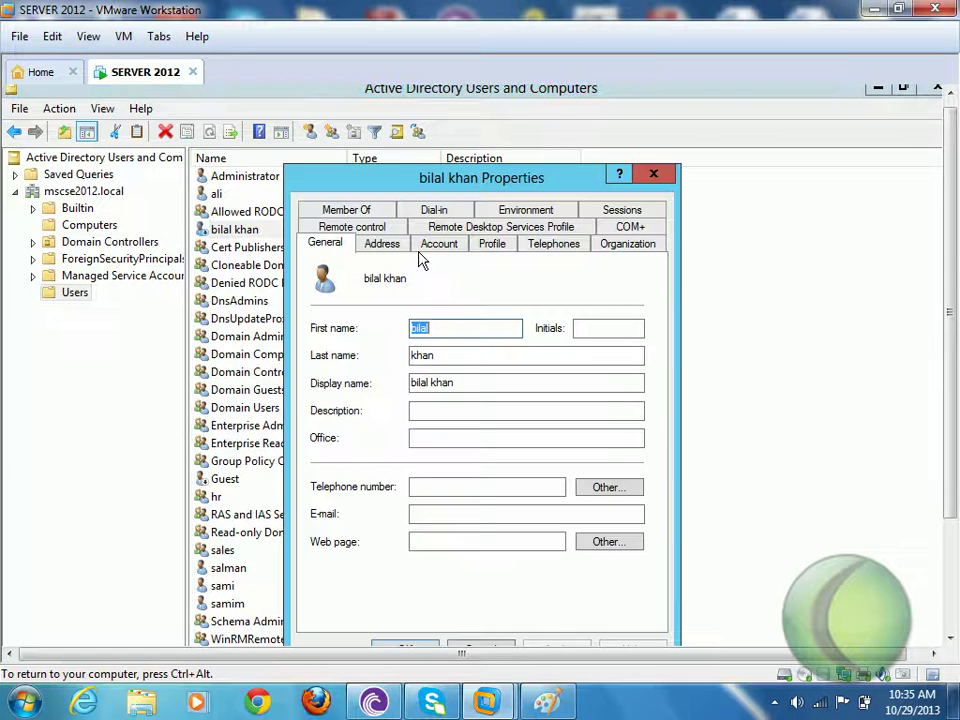
left_click(470, 180)
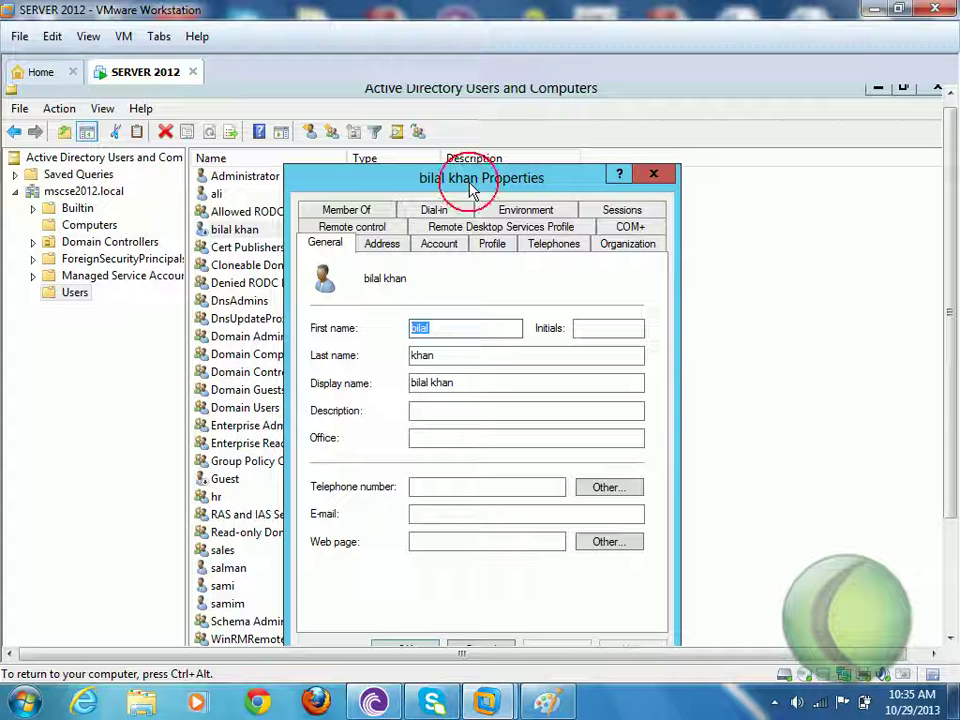
left_click_drag(478, 176, 557, 134)
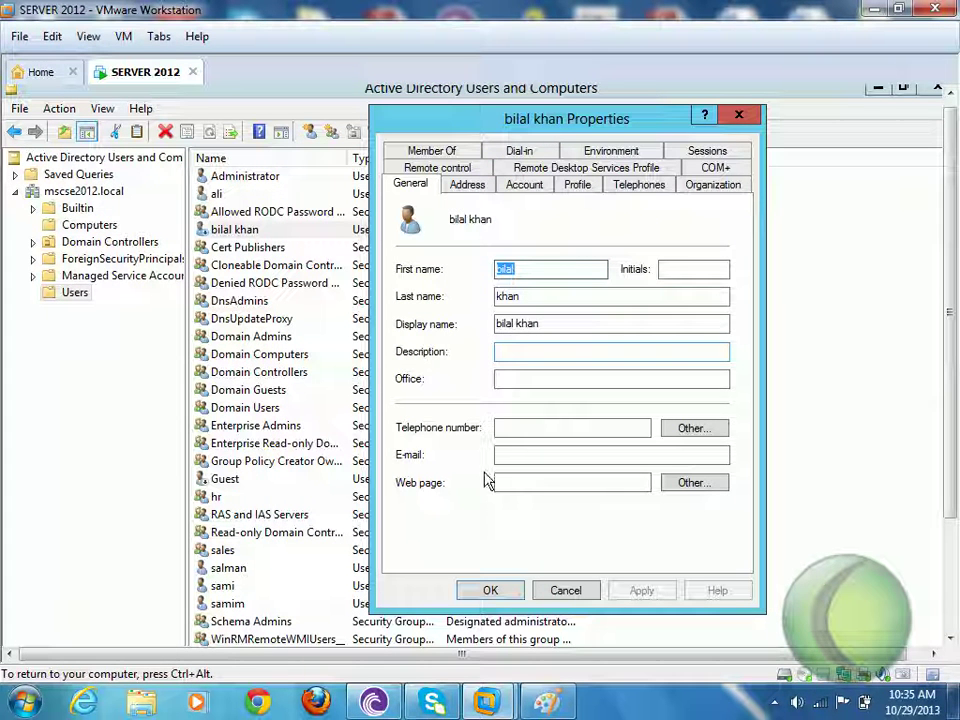
Cancel the user properties and show VMware's virtual machine Library.
left_click(566, 591)
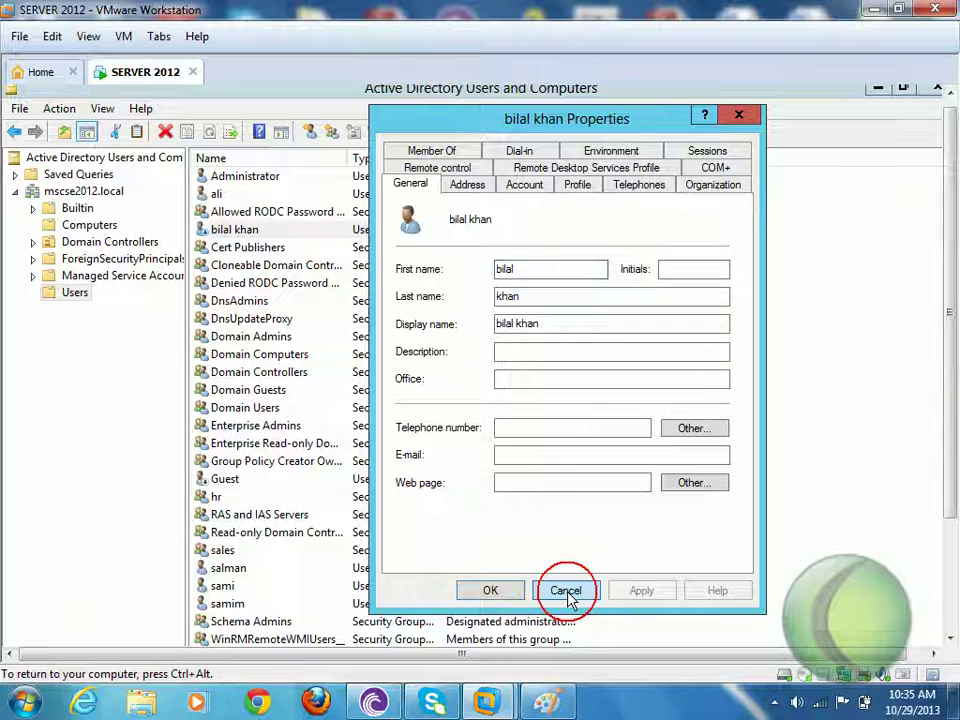
left_click(42, 74)
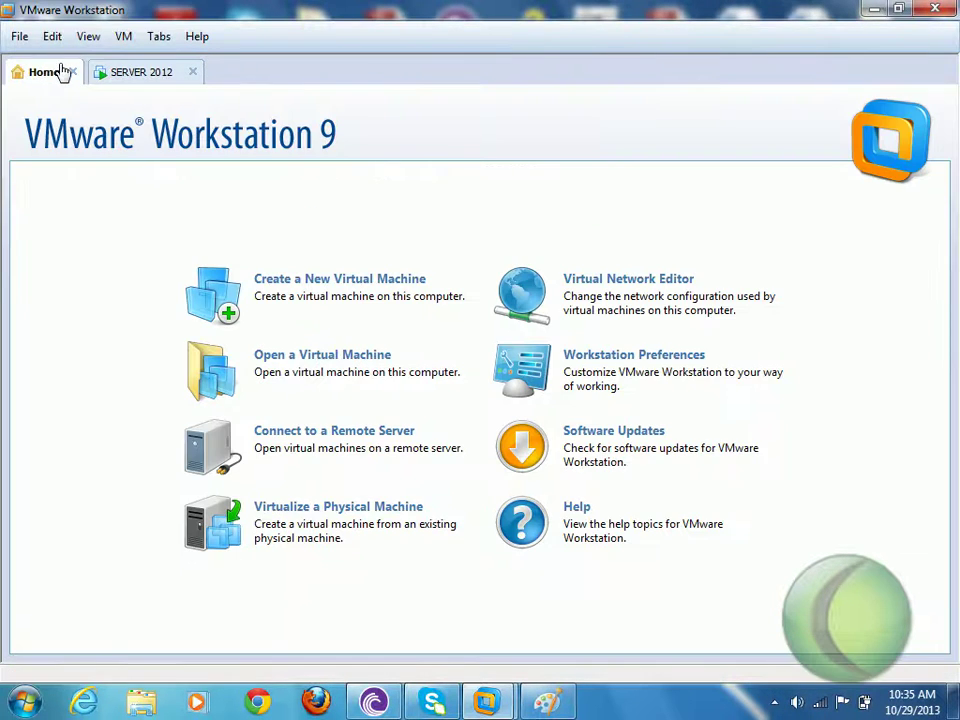
left_click(88, 38)
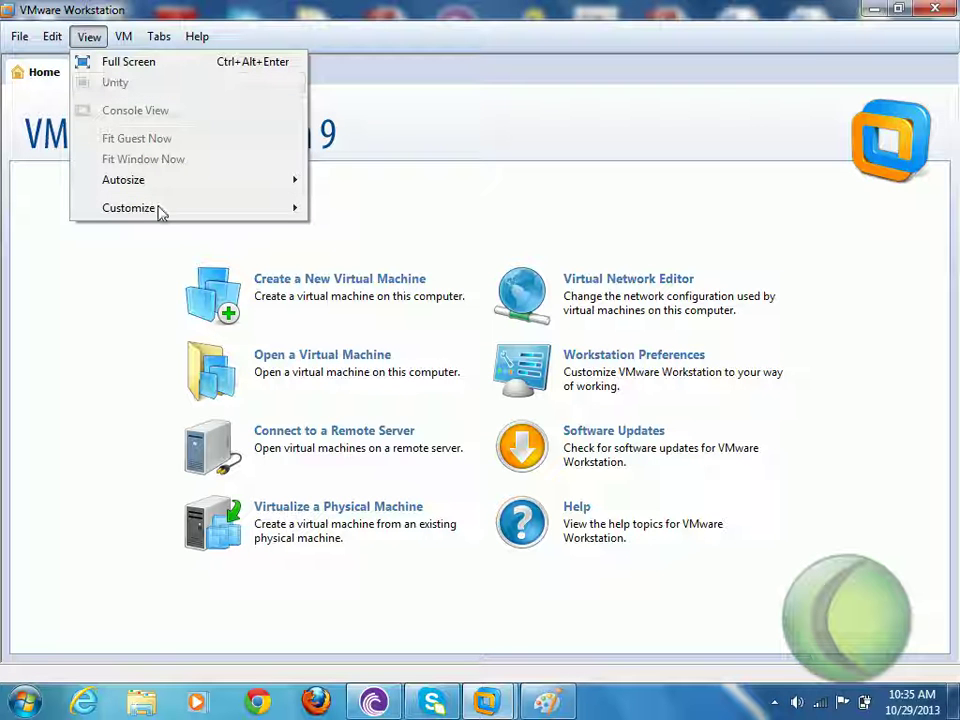
mouse_move(158, 210)
left_click(354, 208)
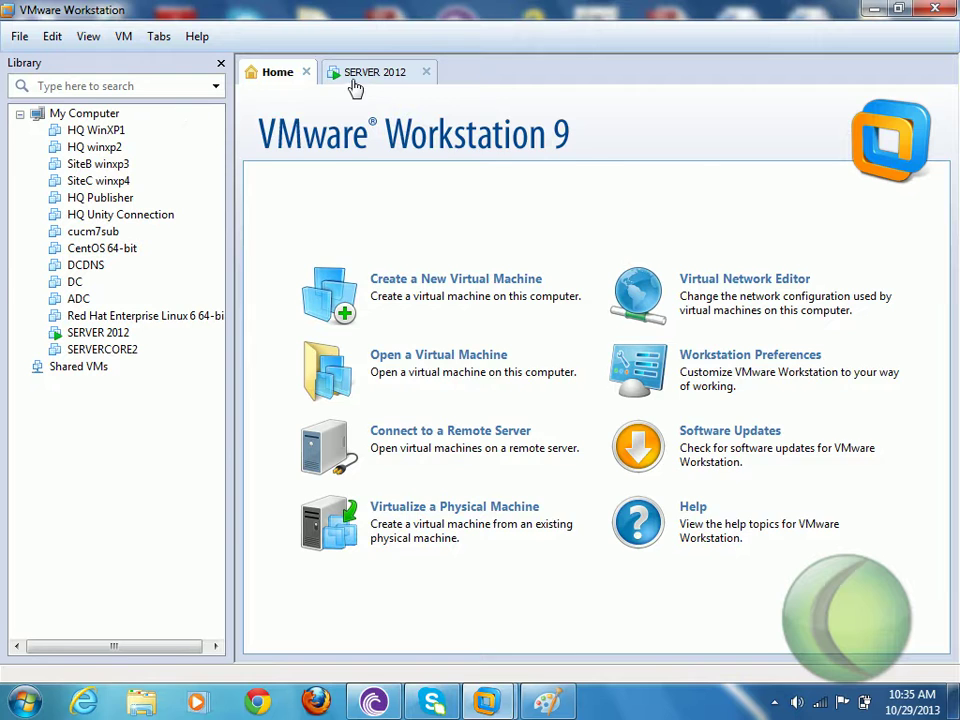
Power on the HQ winxp2 virtual machine, then hide the Library.
left_click(358, 72)
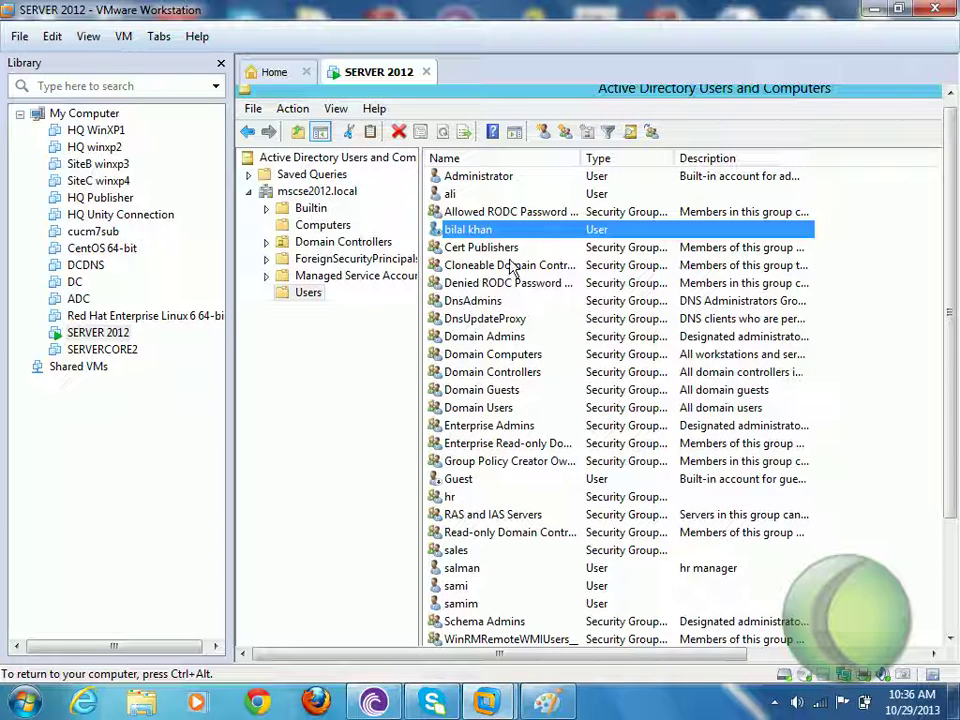
left_click(337, 227)
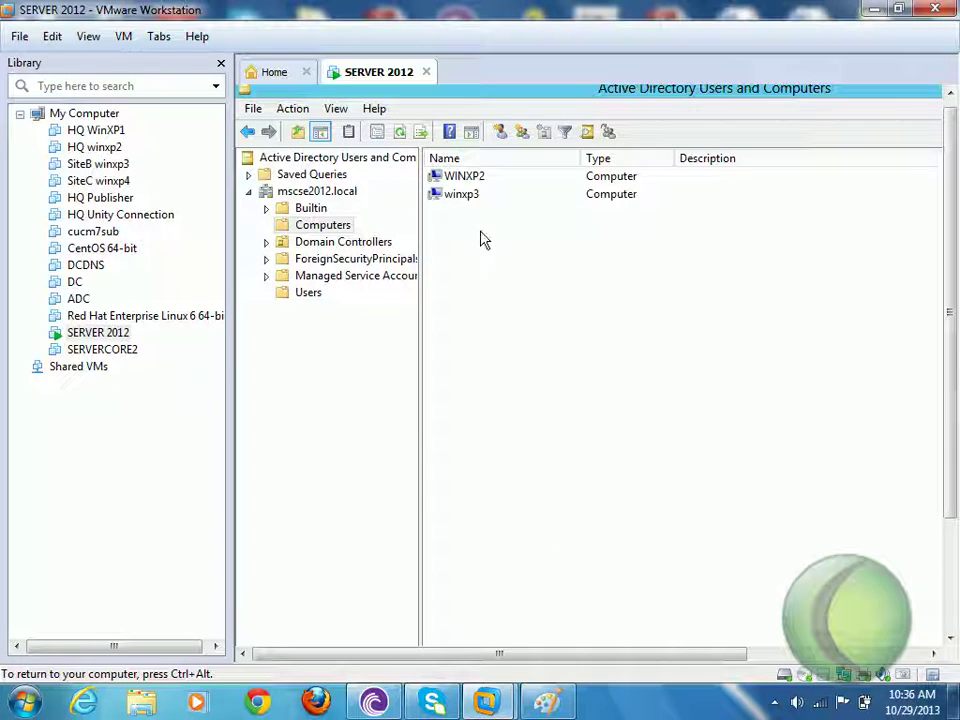
left_click(118, 148)
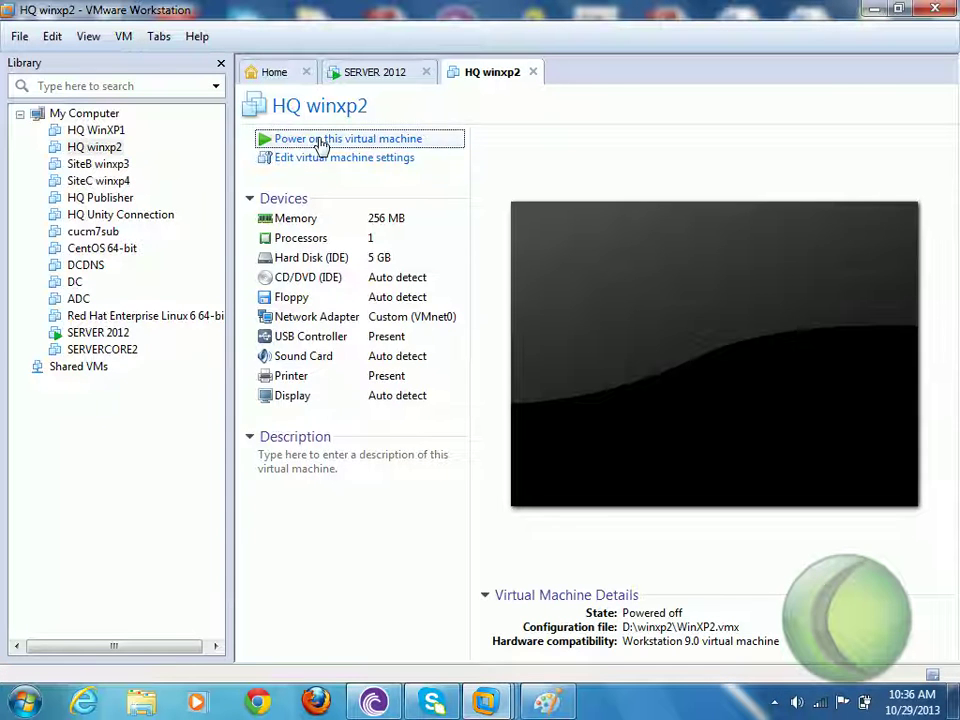
left_click(320, 146)
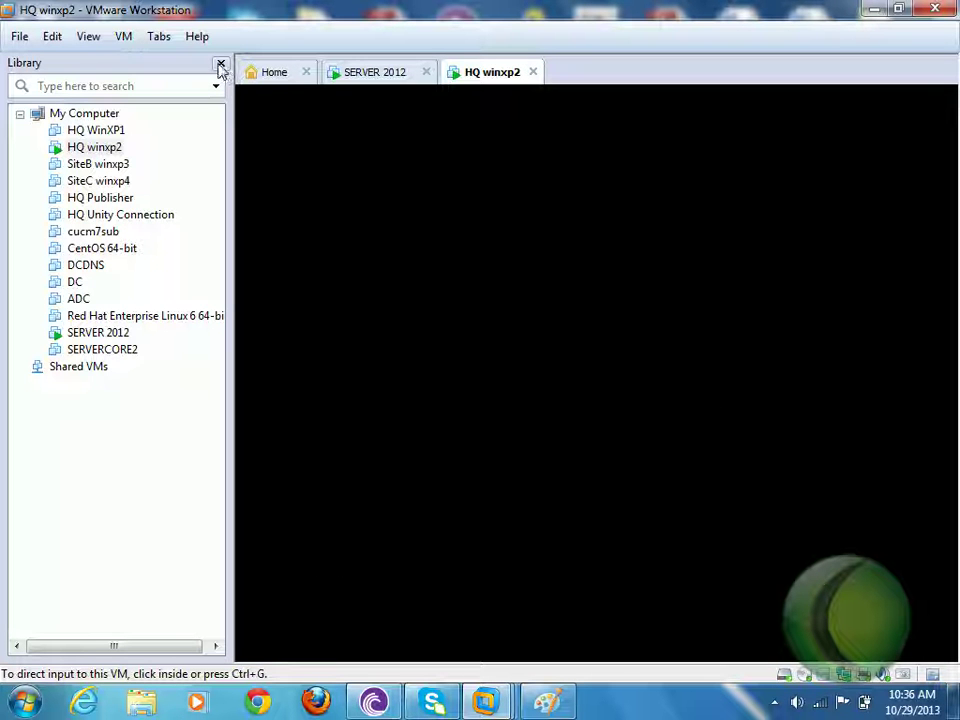
left_click(221, 65)
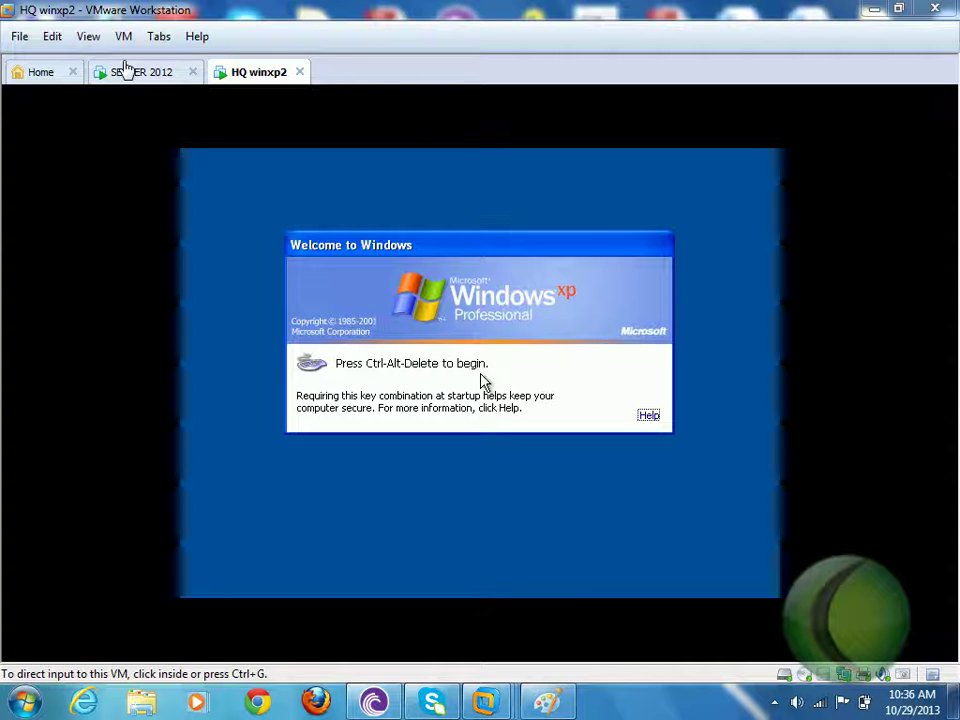
Attempt an XP logon to the MSCSE2012 domain with the new user's logon name.
left_click(126, 38)
left_click(163, 131)
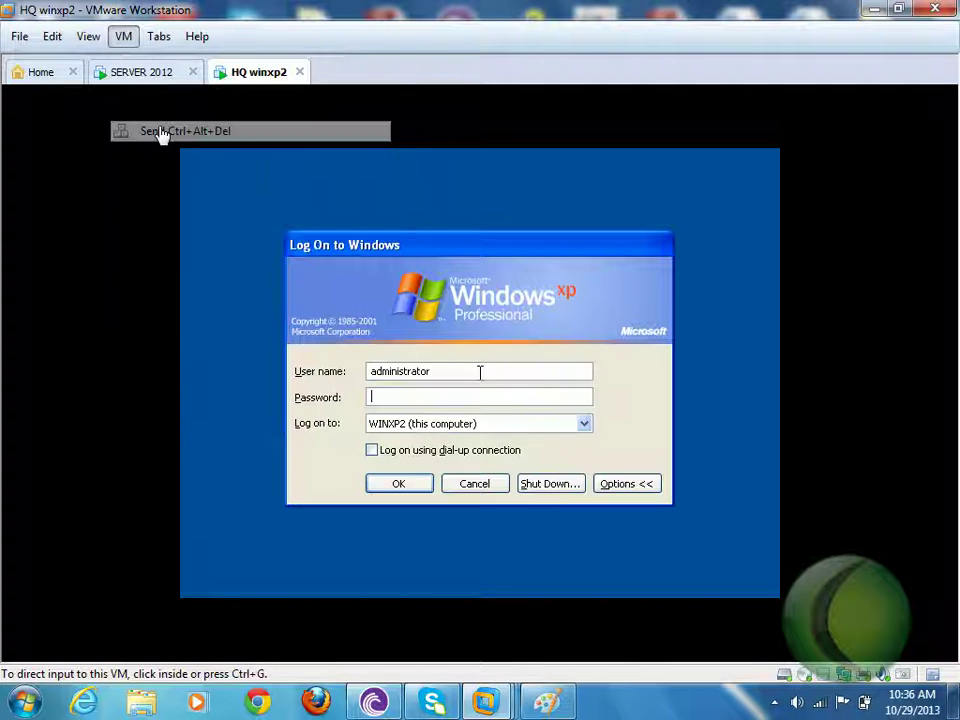
left_click(417, 384)
double_click(413, 373)
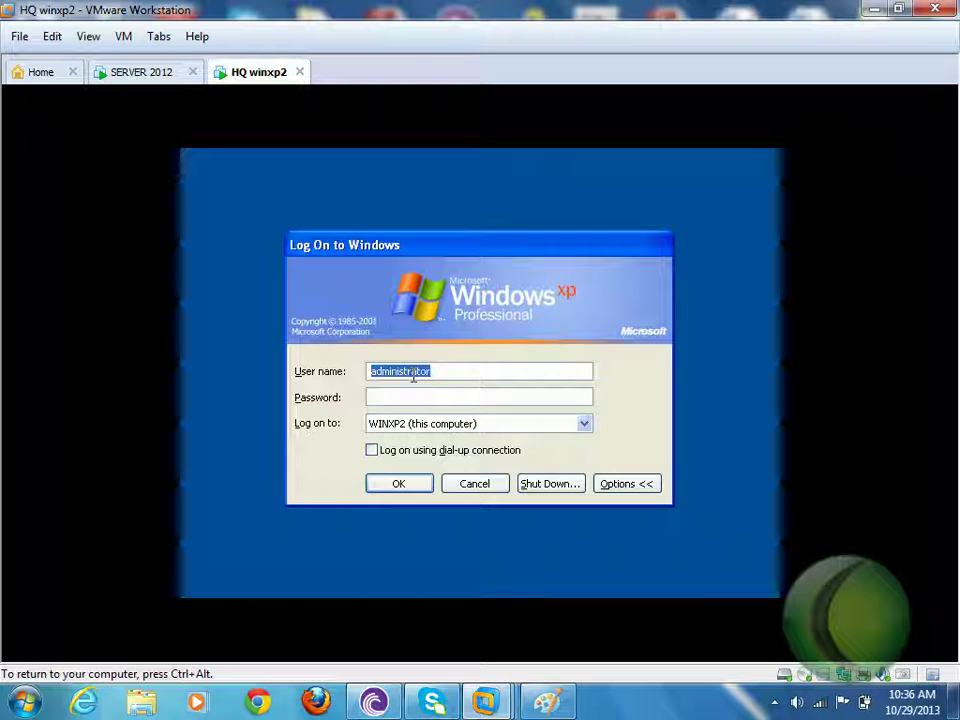
left_click(413, 373)
key("BackSpace")
key("BackSpace")
key("BackSpace")
key("BackSpace")
key("BackSpace")
key("BackSpace")
key("BackSpace")
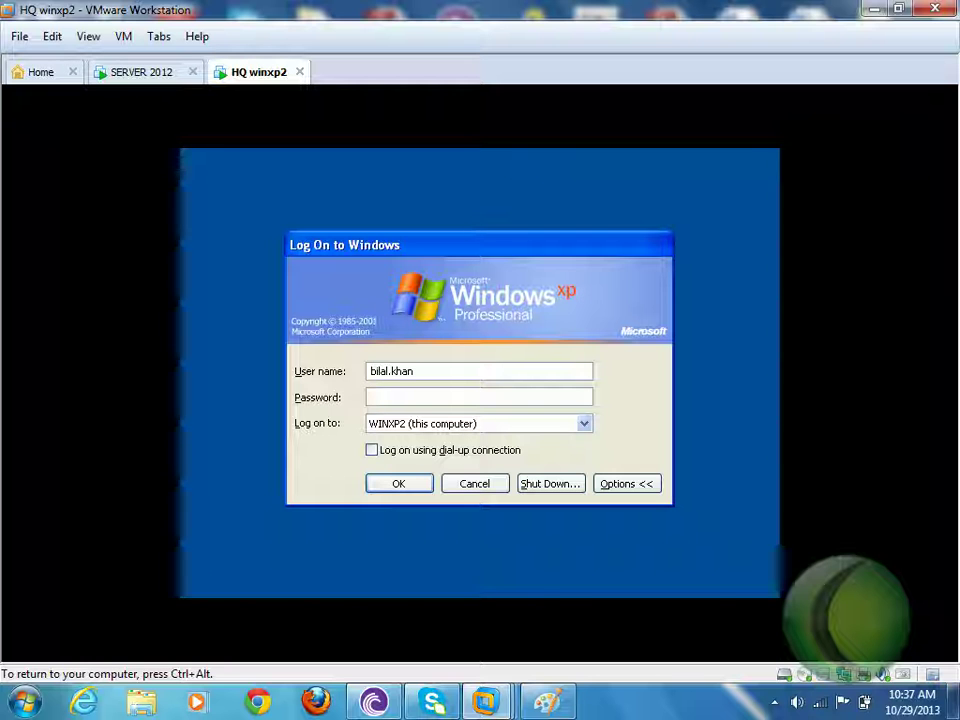
left_click(400, 424)
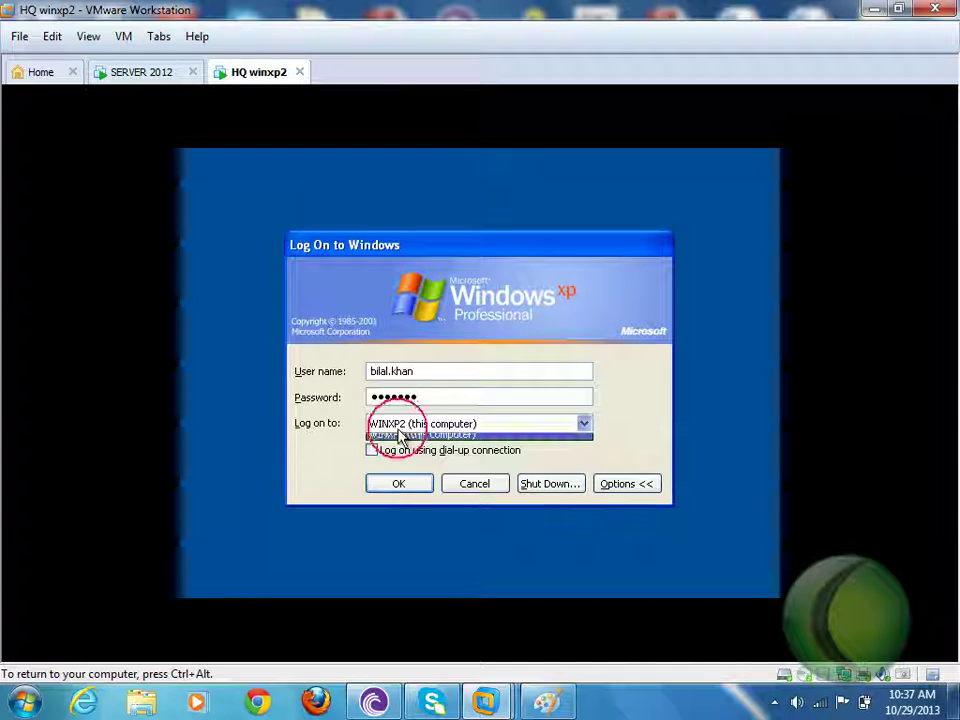
left_click(405, 440)
left_click(400, 484)
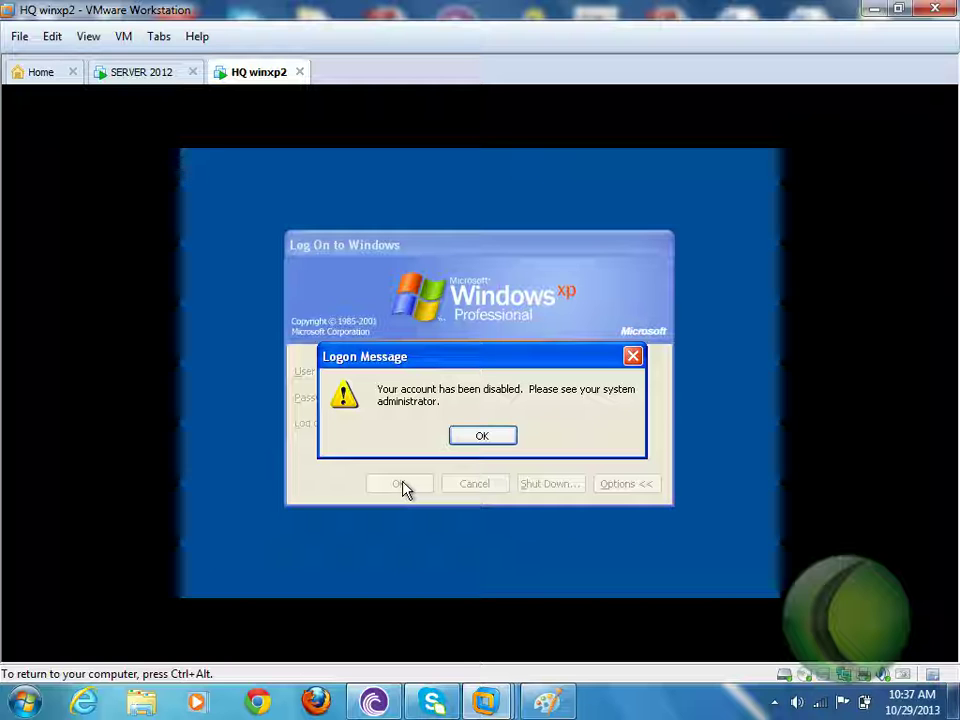
Dismiss the account-disabled error and show the server's domain Users container.
left_click(472, 443)
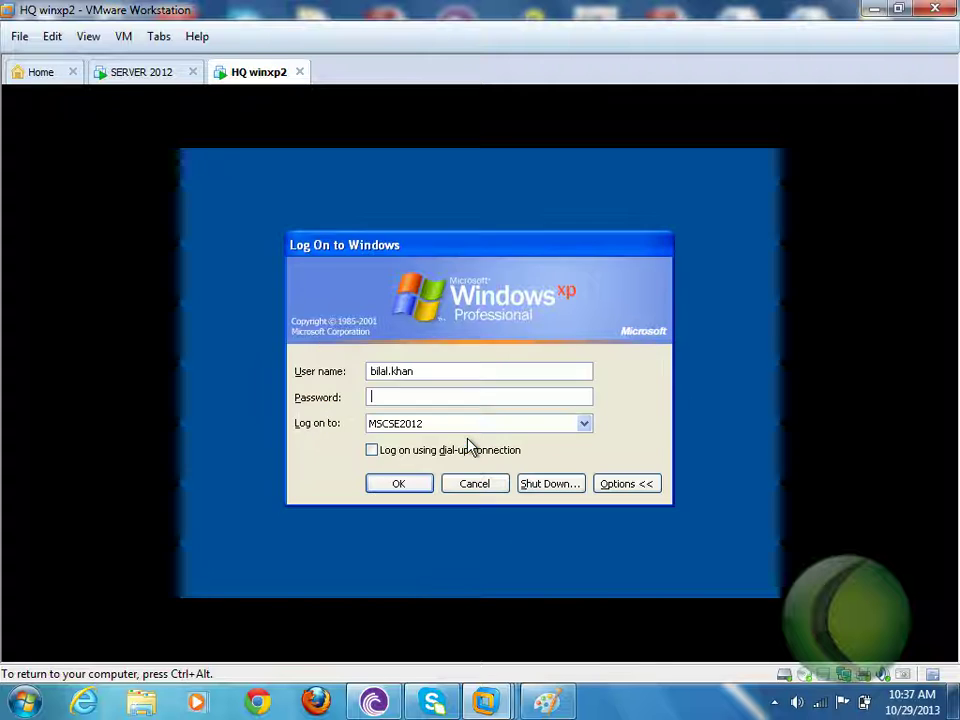
left_click(141, 72)
left_click(77, 300)
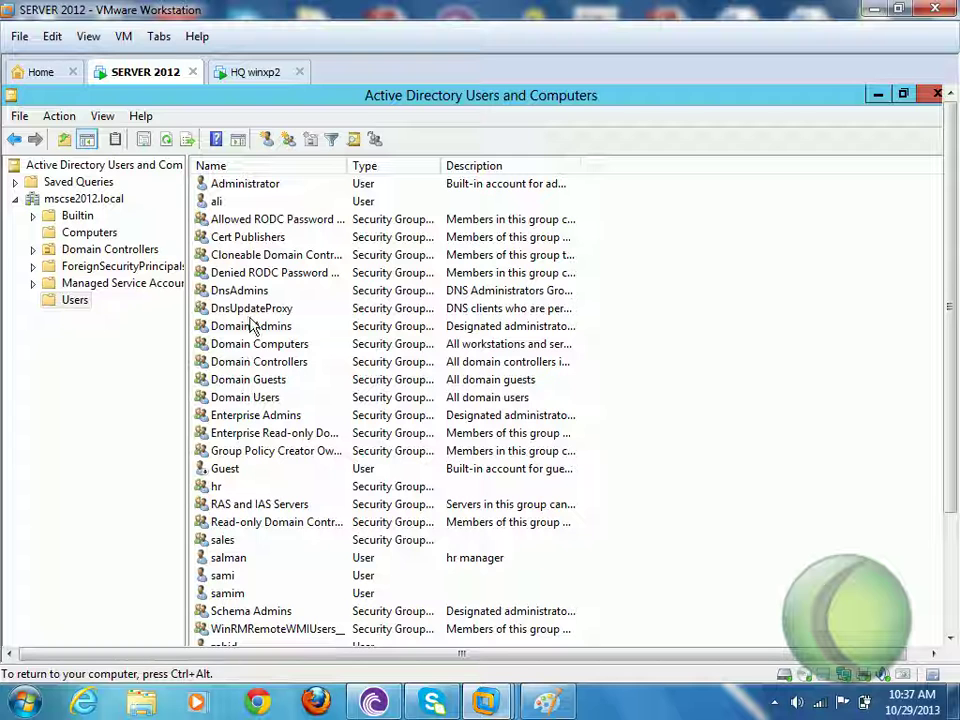
Open the new user's properties on the Account tab.
left_click(262, 276)
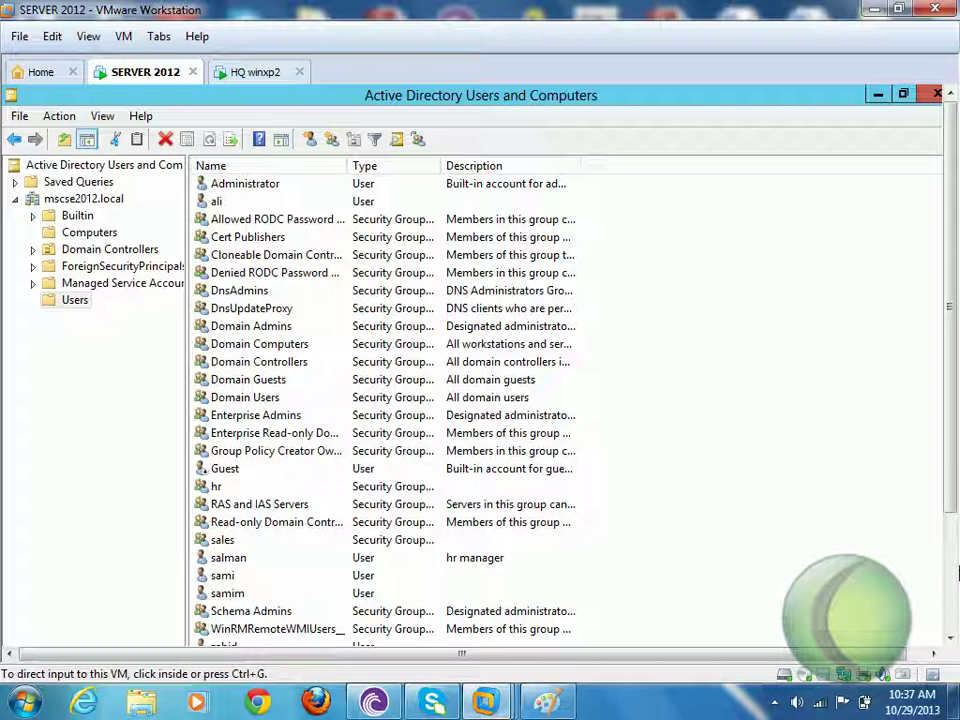
left_click(950, 640)
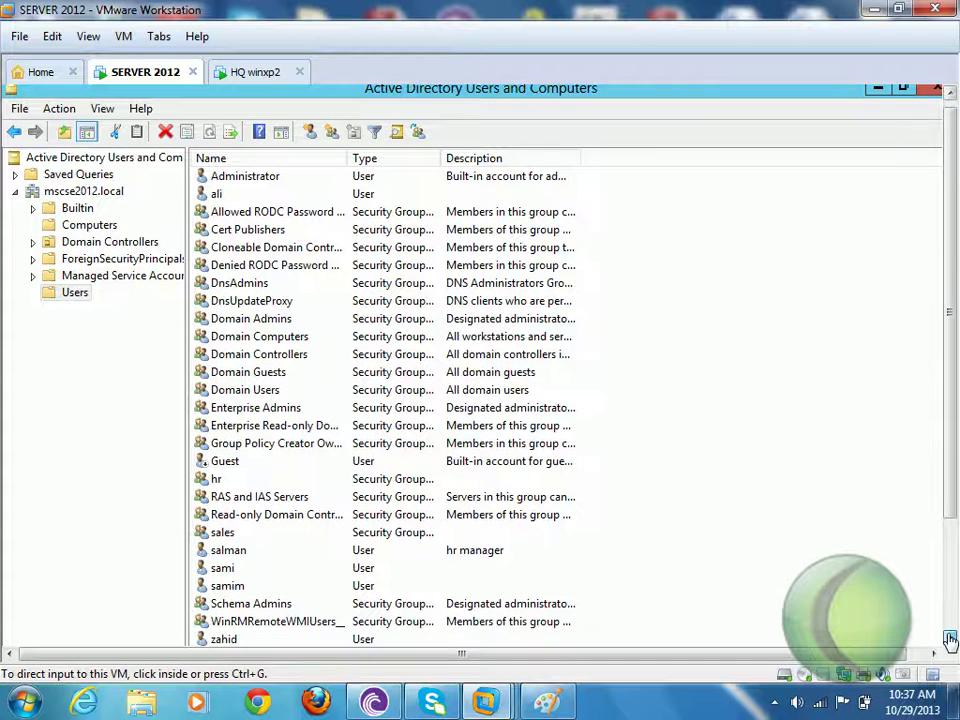
right_click(291, 578)
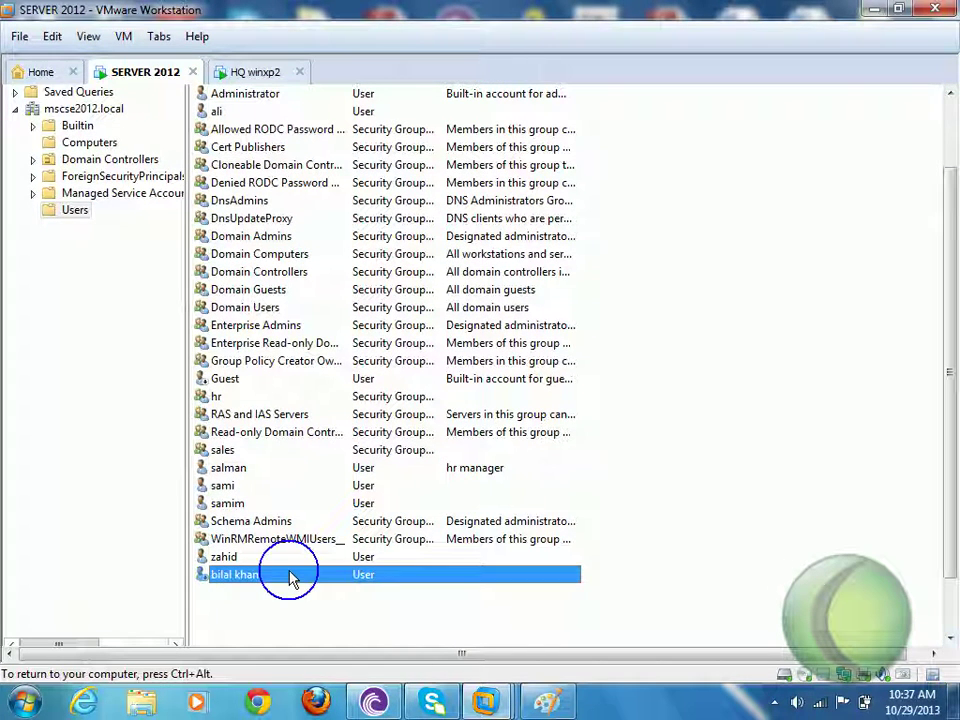
left_click(326, 533)
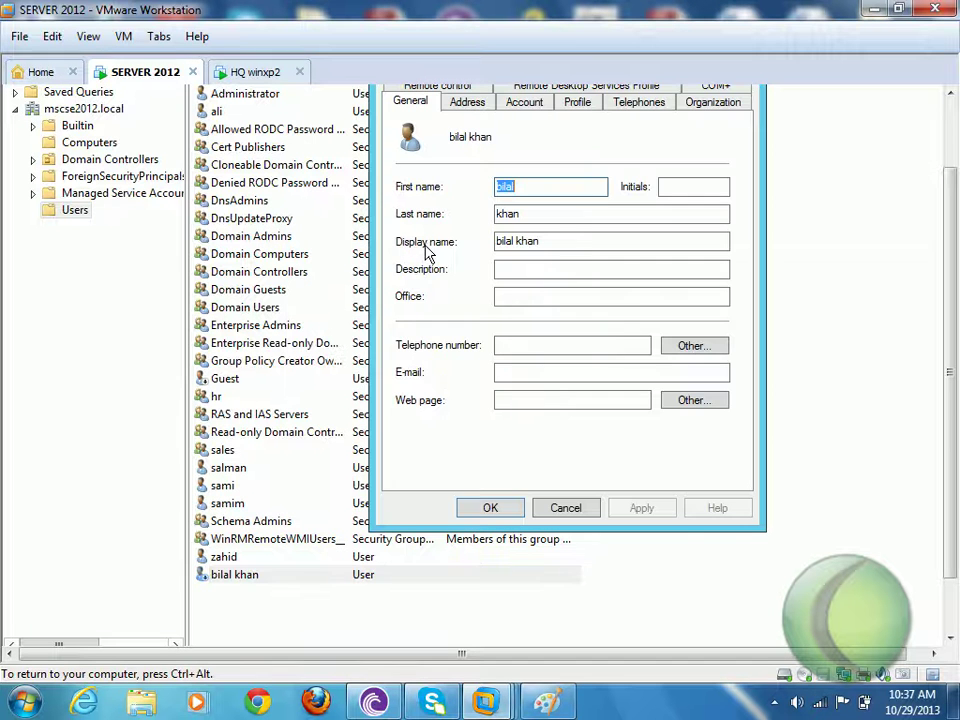
left_click(950, 93)
left_click(950, 93)
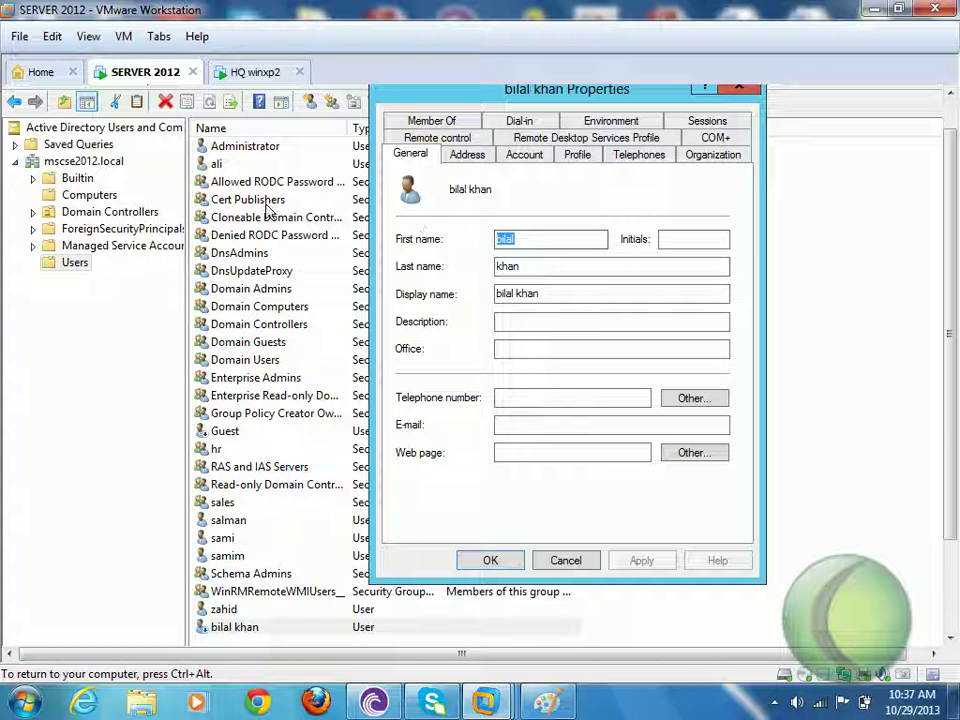
left_click(524, 154)
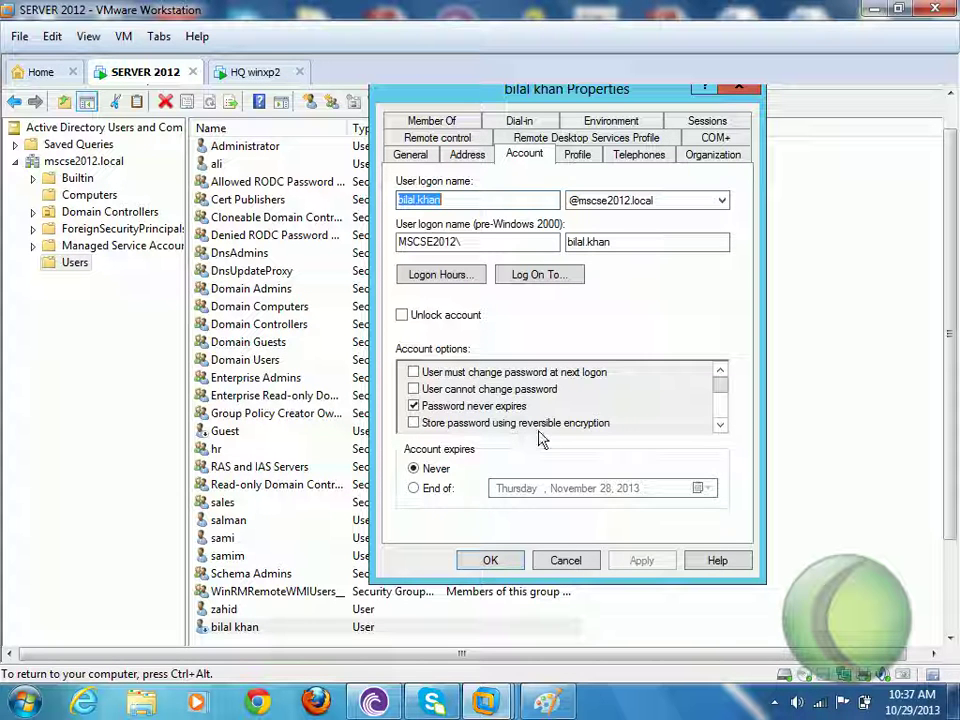
Enable the account, clear Password never expires, require password change at next logon, and apply.
left_click(720, 426)
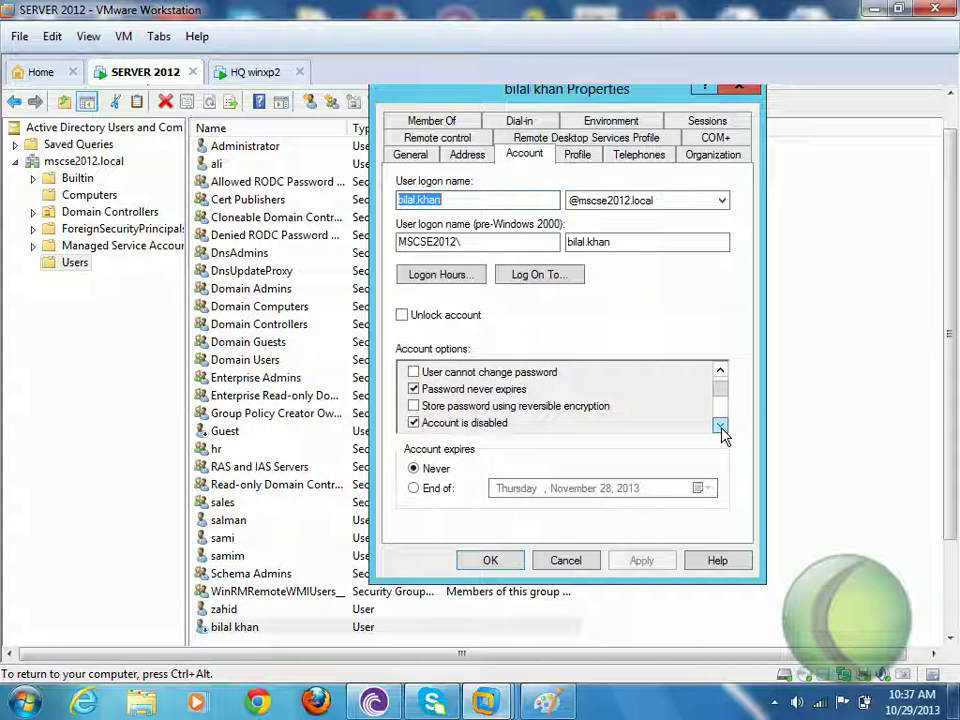
left_click(720, 426)
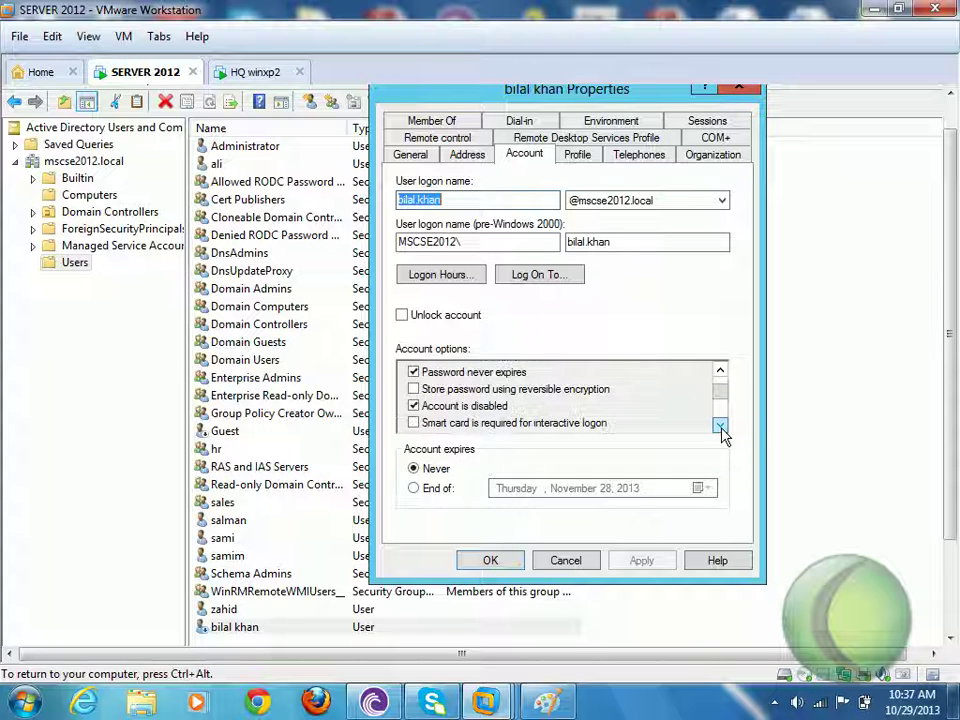
left_click(413, 406)
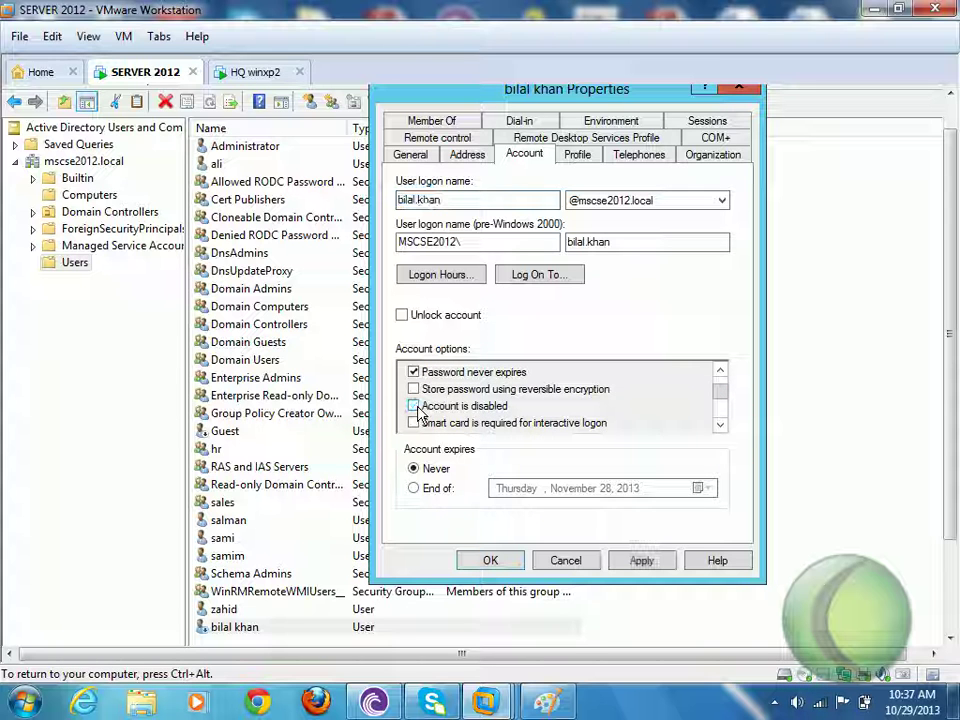
left_click(720, 371)
left_click(720, 371)
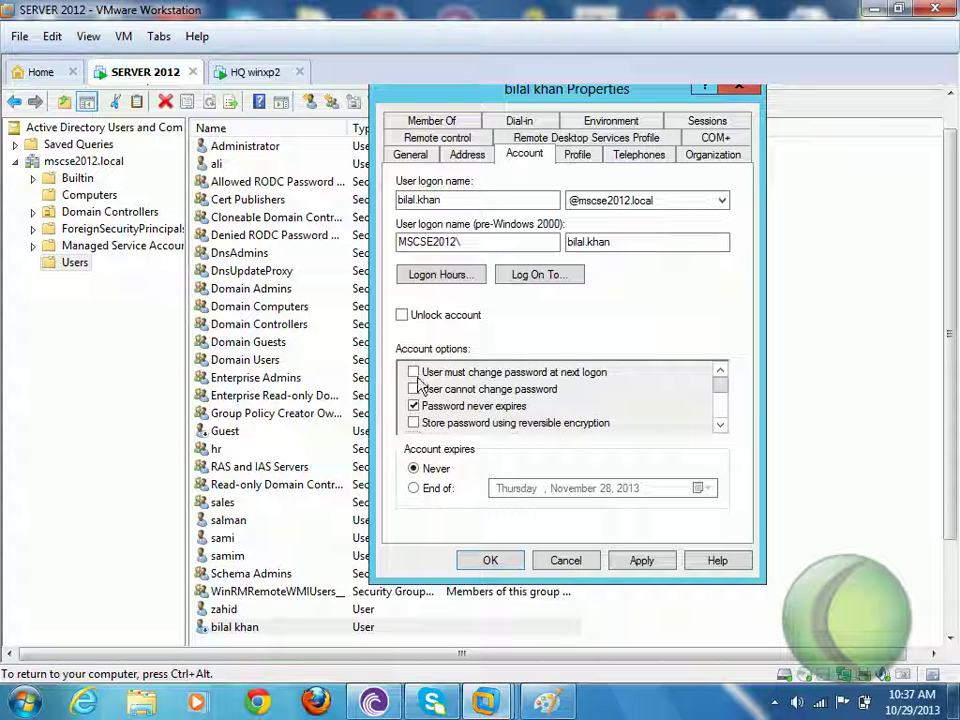
left_click(413, 406)
left_click(413, 372)
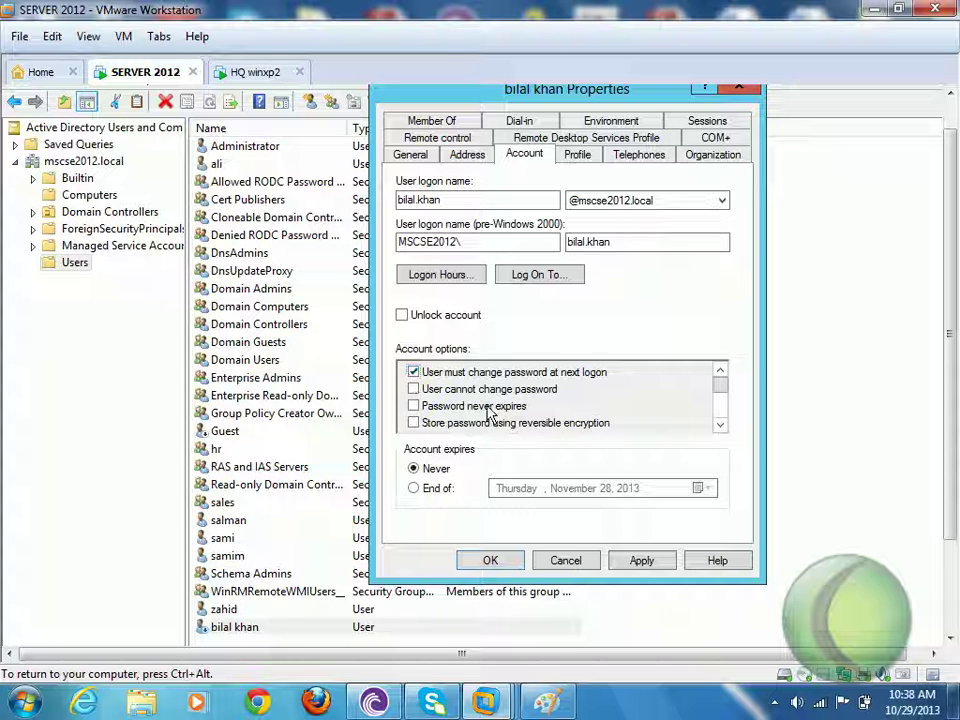
left_click(638, 561)
left_click(492, 561)
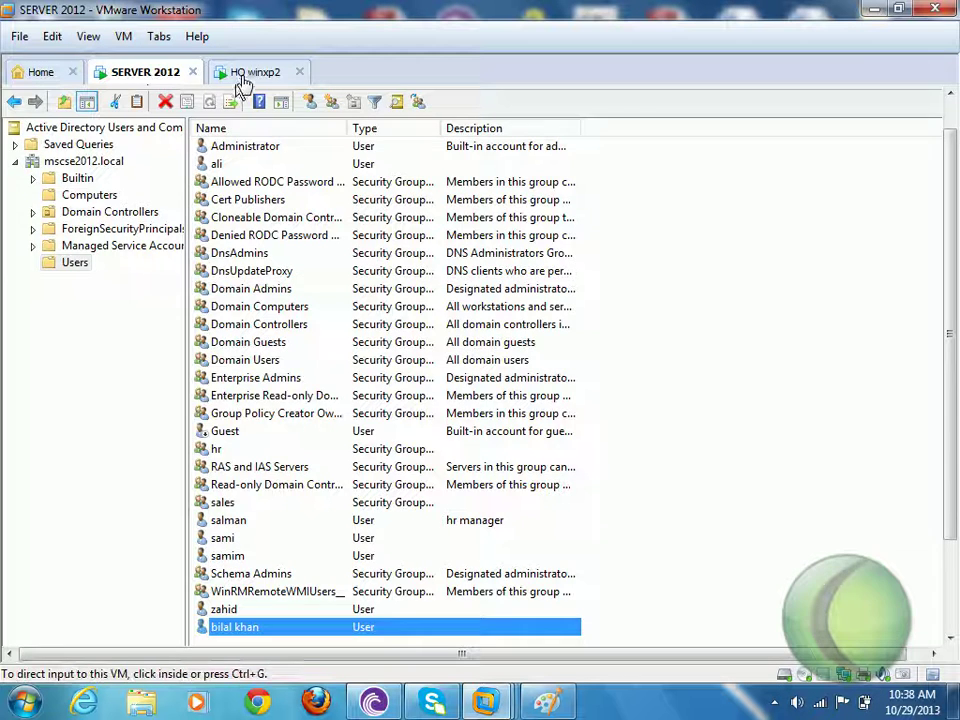
On the XP client, log on with the current password and accept the must-change-password notice.
left_click(243, 78)
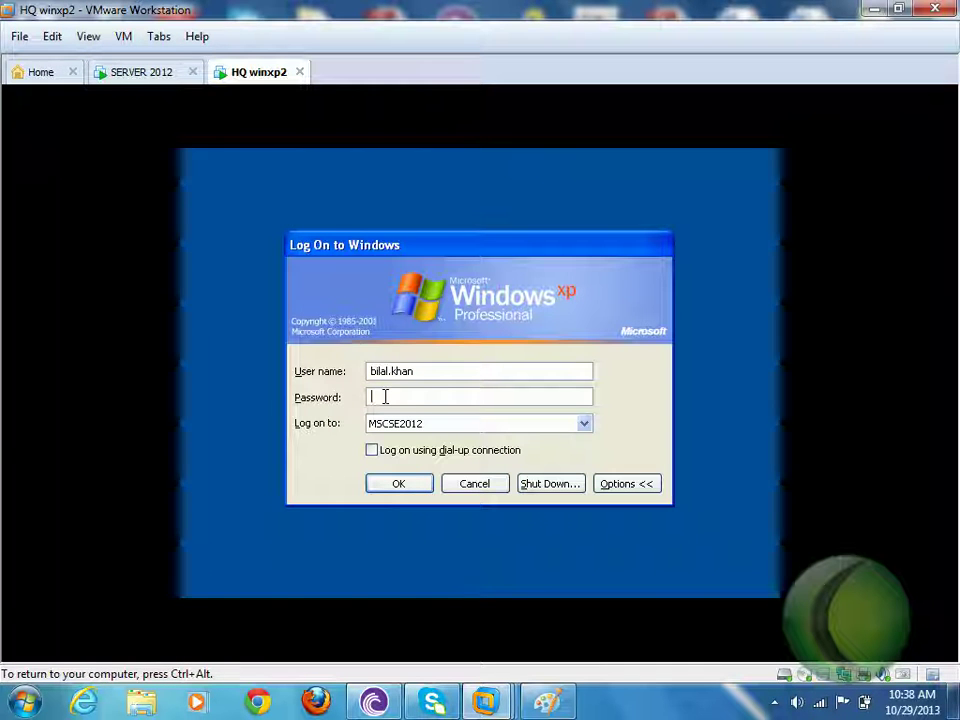
type("****")
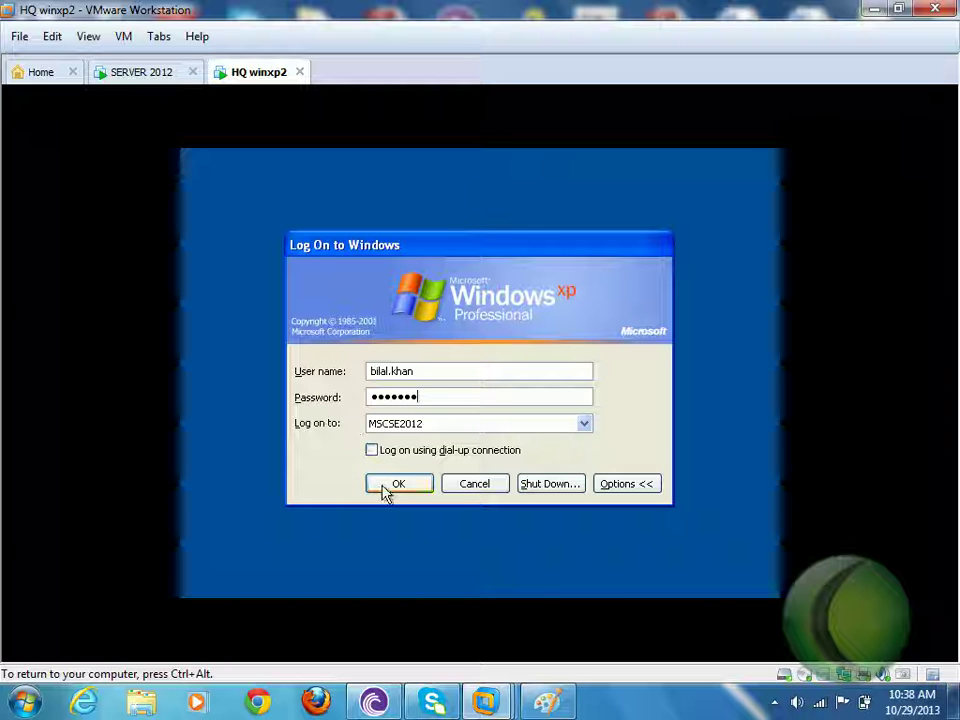
left_click(384, 486)
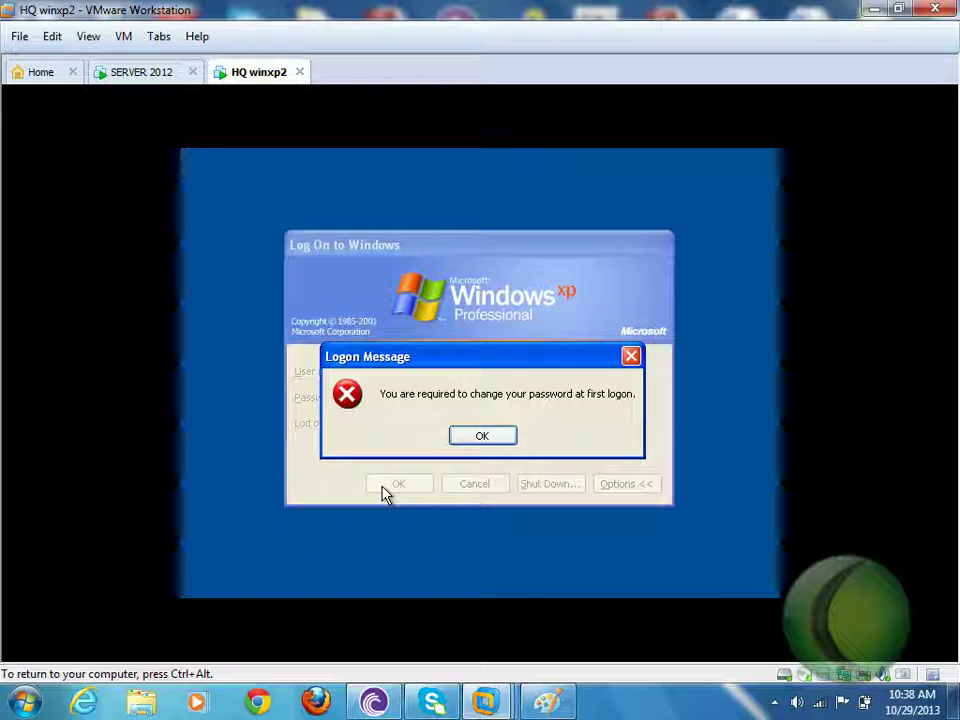
left_click(483, 437)
left_click(452, 399)
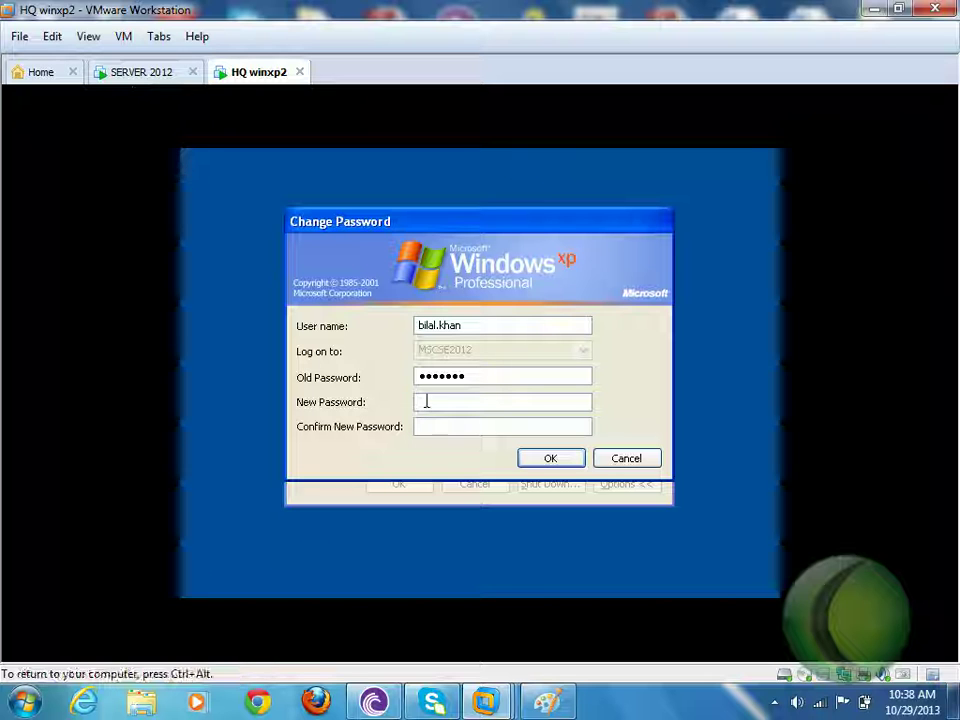
Enter and confirm the new password, submit it, and acknowledge the password-changed message.
type("w")
left_click(502, 426)
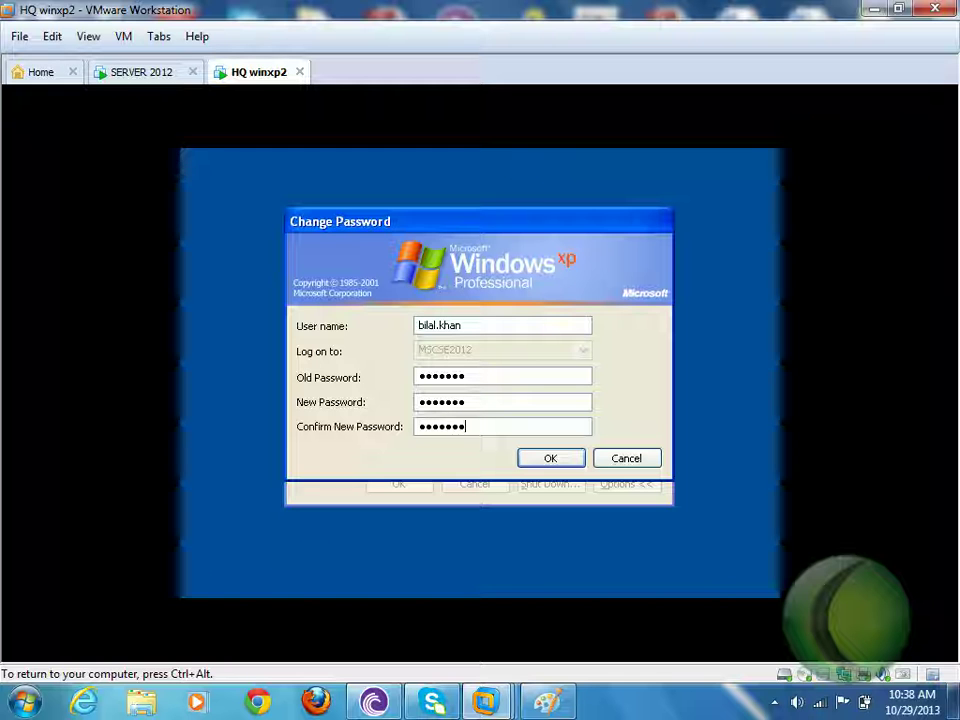
left_click(533, 464)
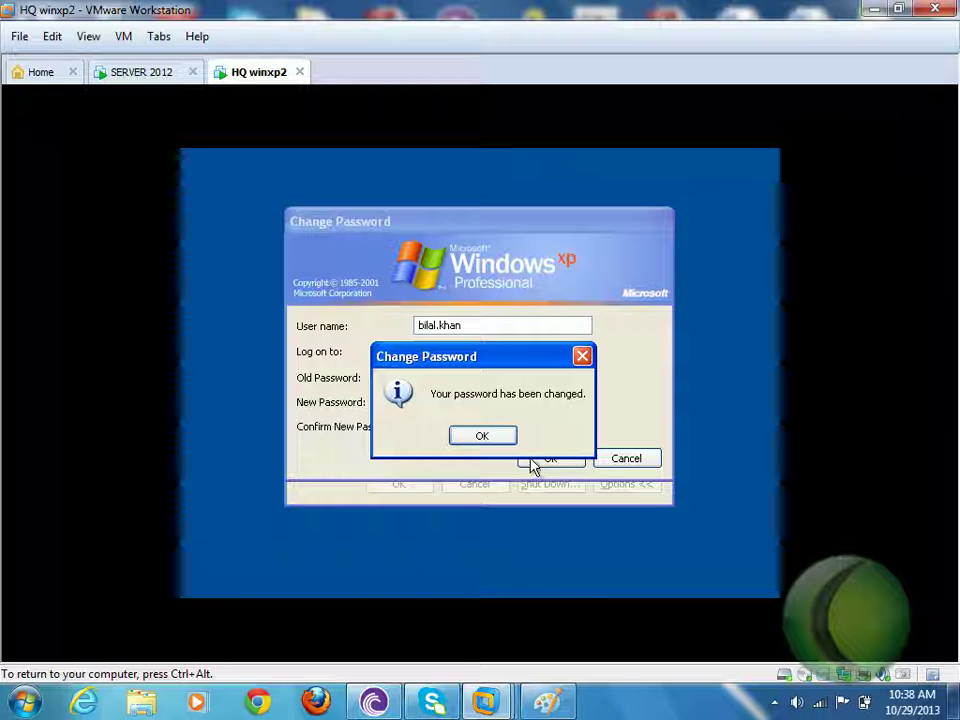
left_click(482, 437)
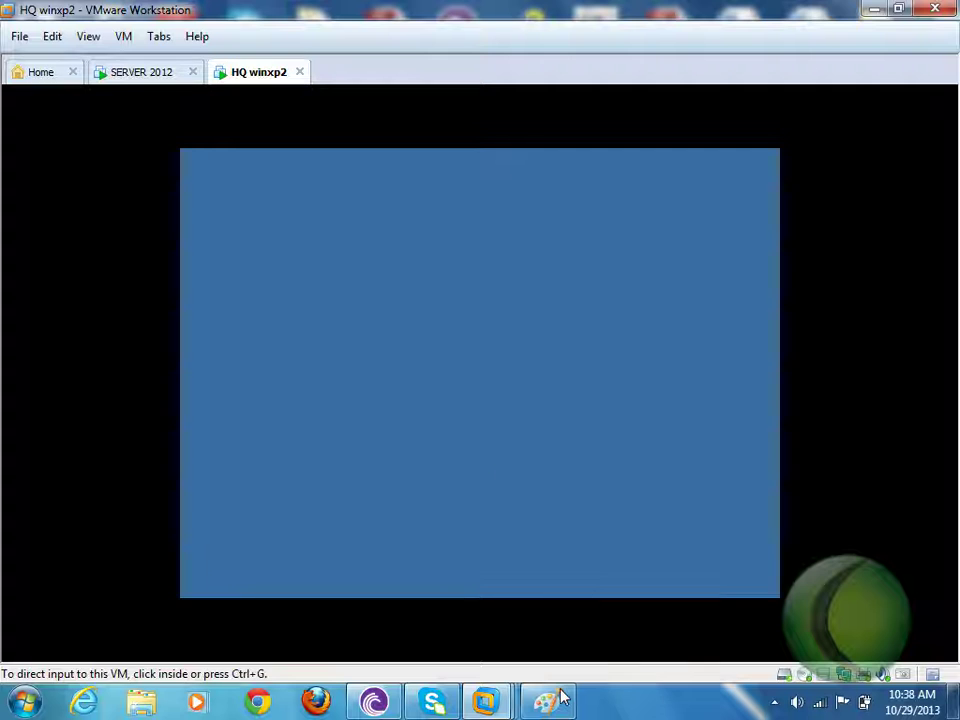
left_click(558, 698)
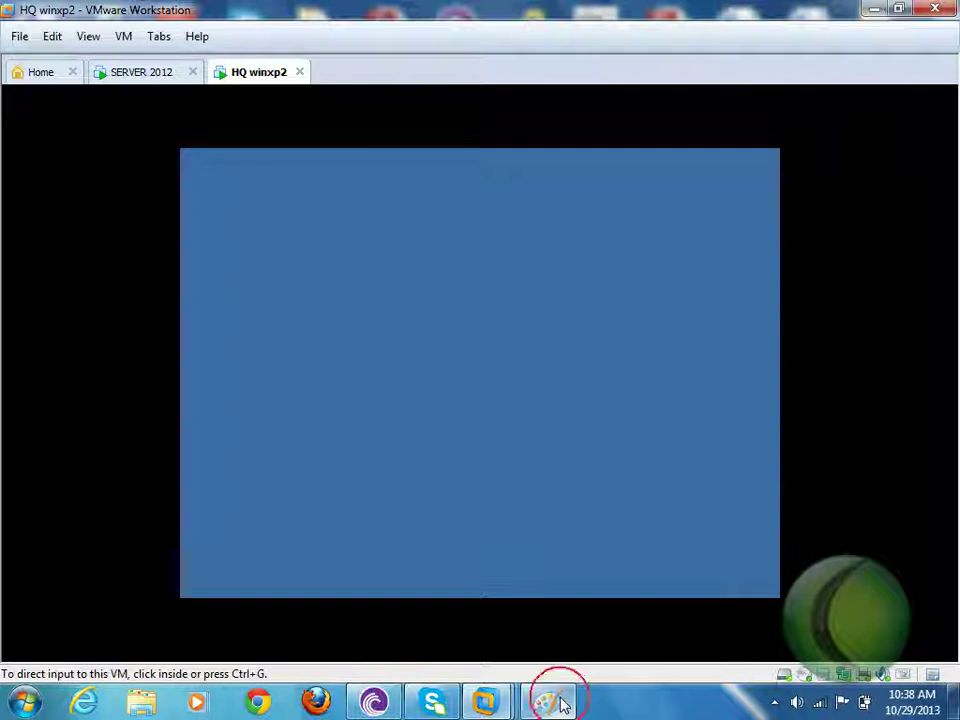
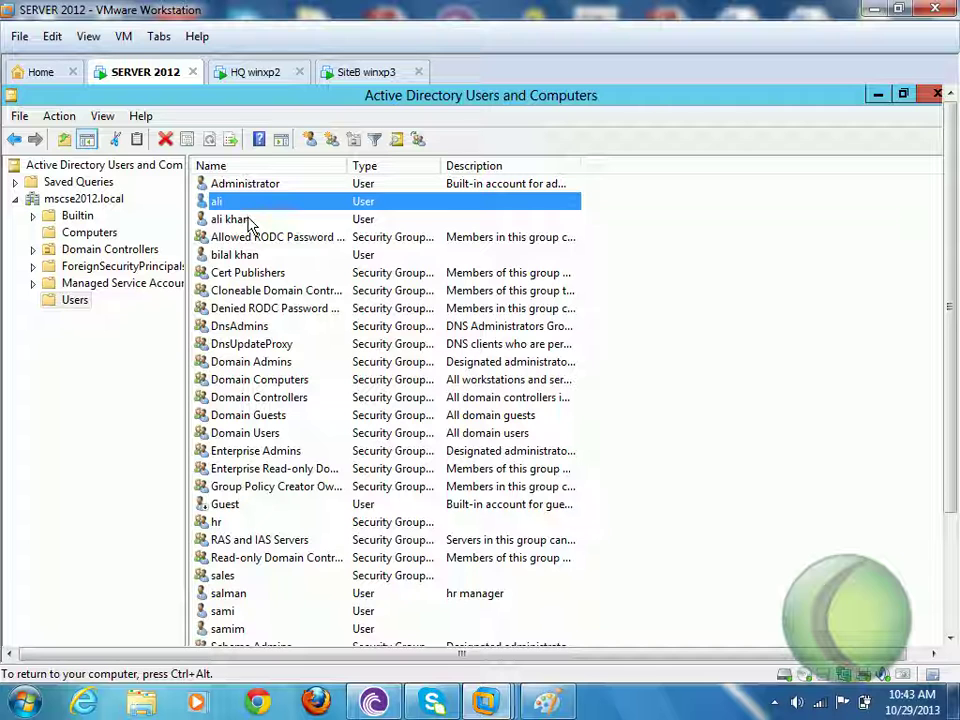
Select the user account to be restricted in the Users container list.
left_click(226, 202)
left_click(244, 219)
left_click(247, 204)
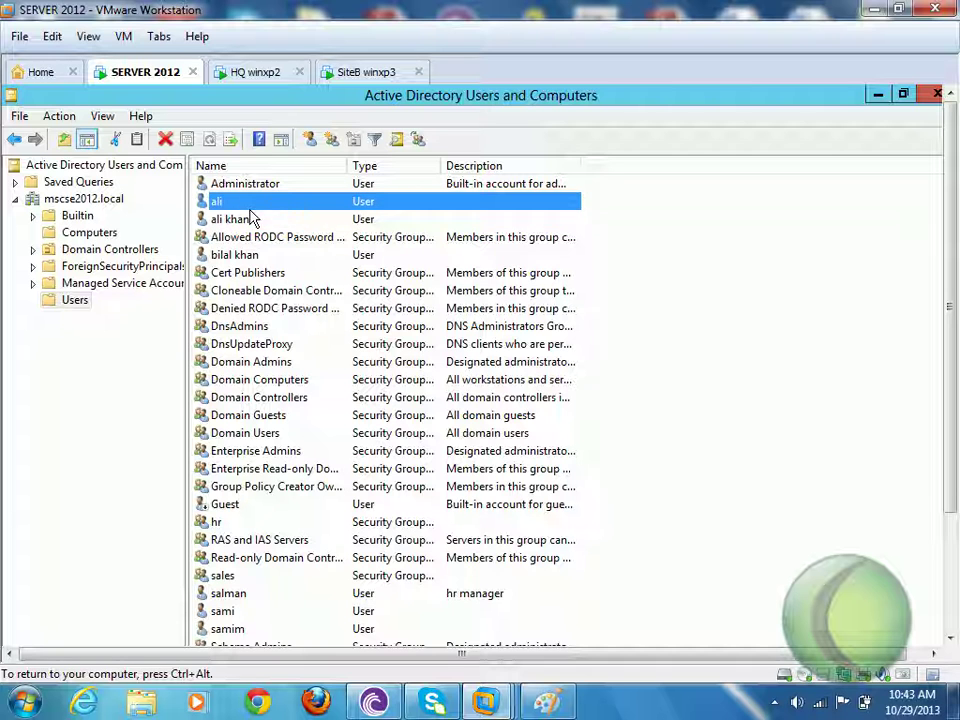
left_click(253, 217)
left_click(256, 203)
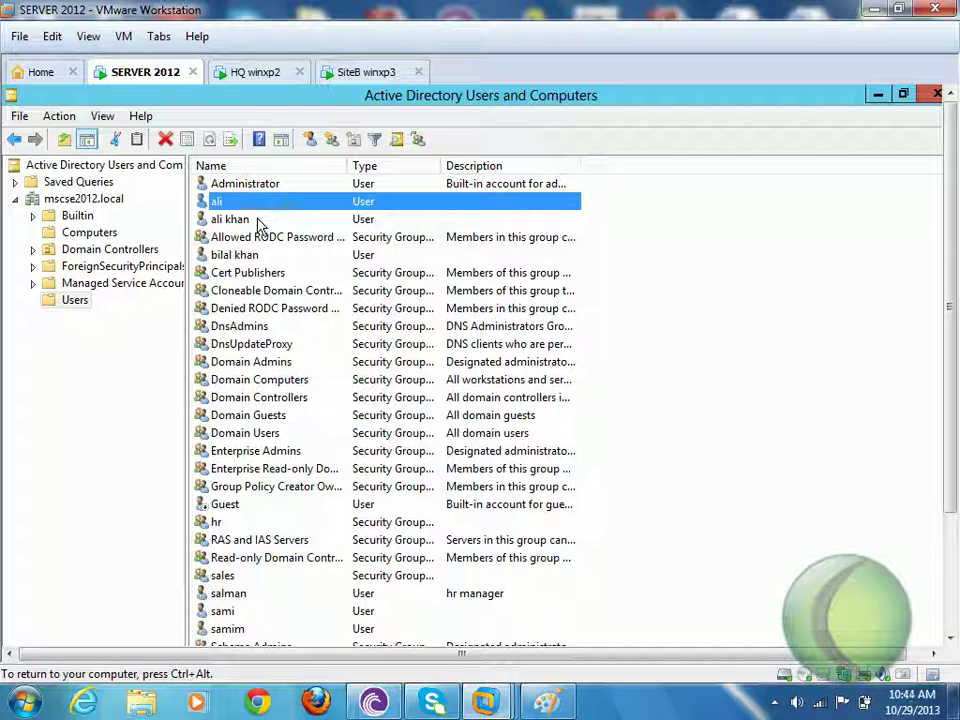
left_click(259, 220)
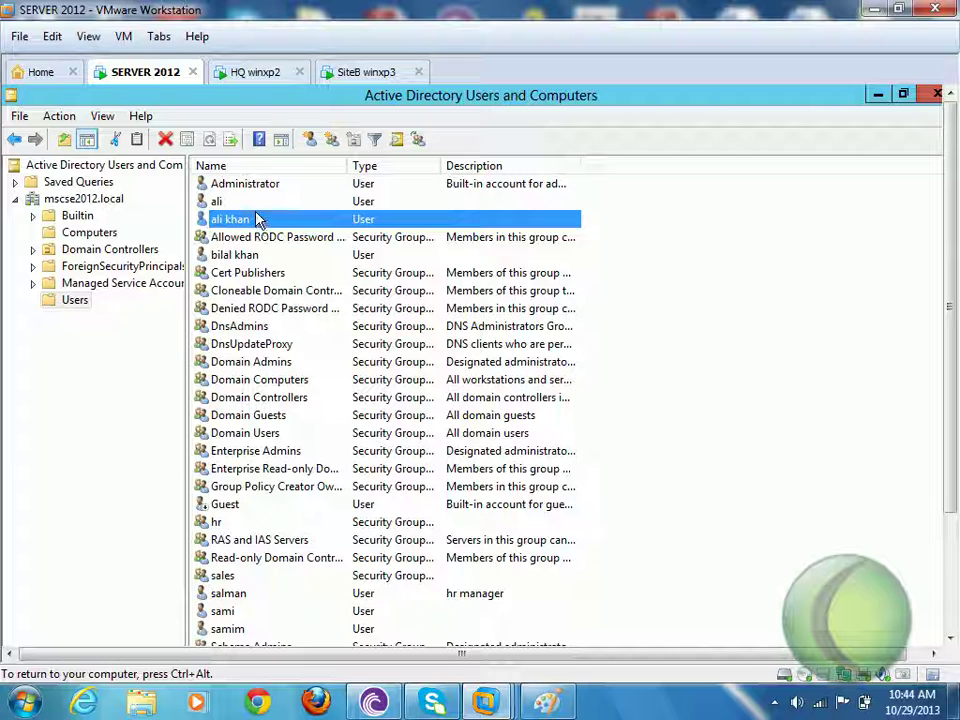
left_click(259, 206)
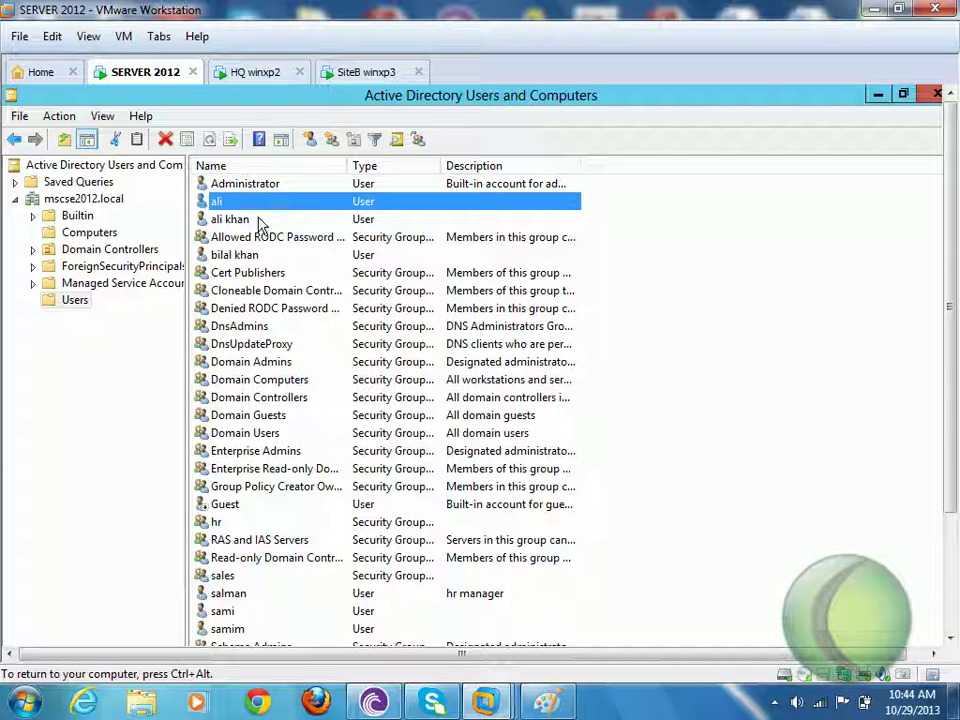
left_click(258, 220)
left_click(259, 204)
left_click(262, 221)
left_click(262, 204)
left_click(258, 217)
left_click(259, 204)
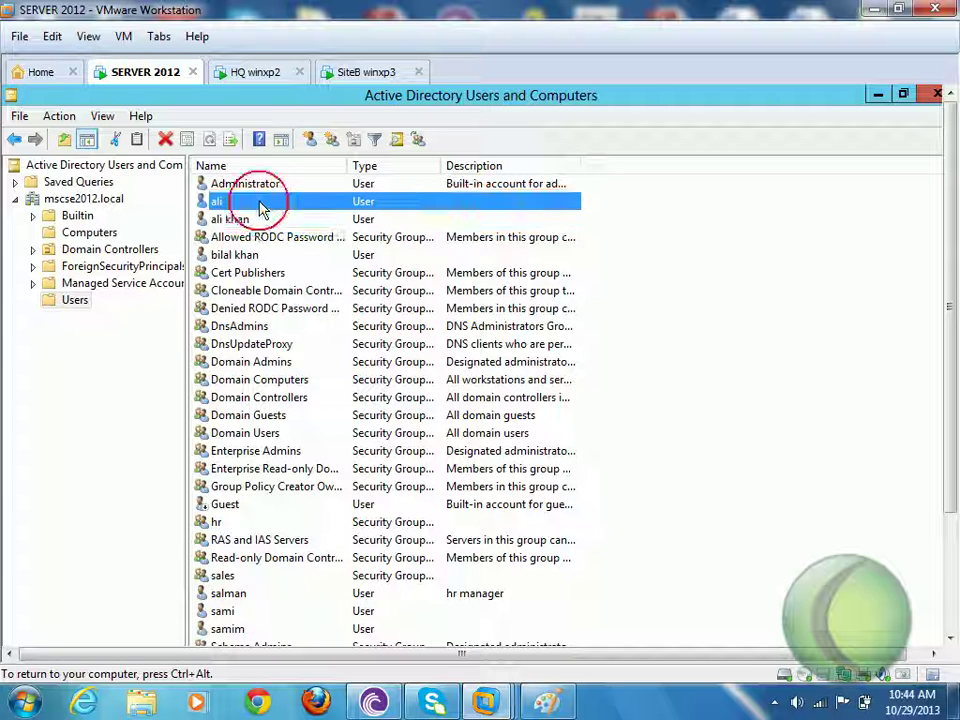
left_click(261, 220)
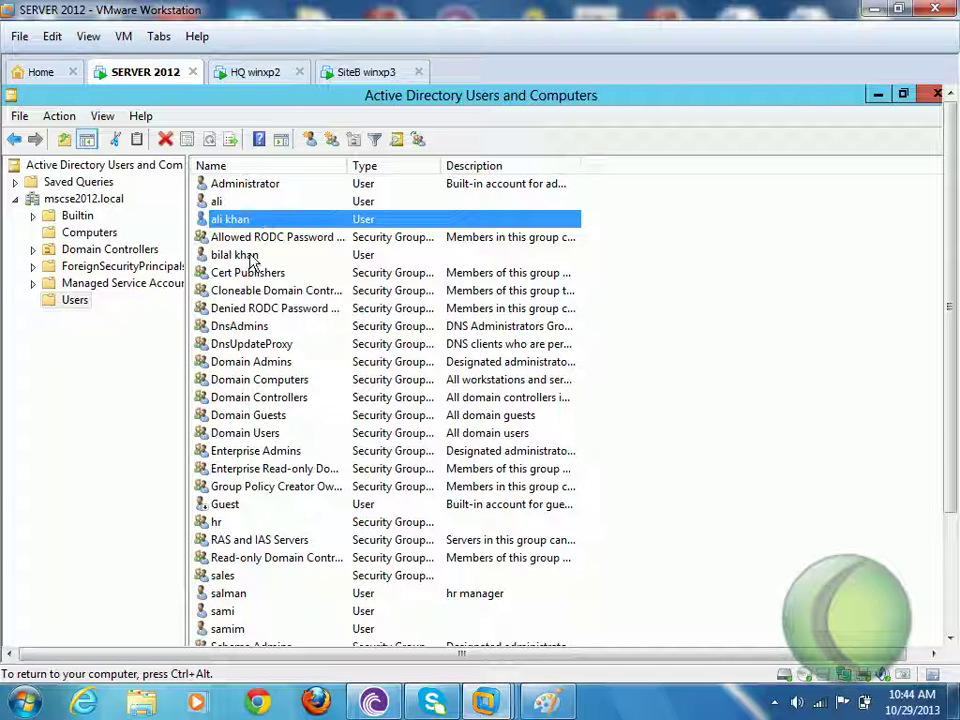
left_click(950, 642)
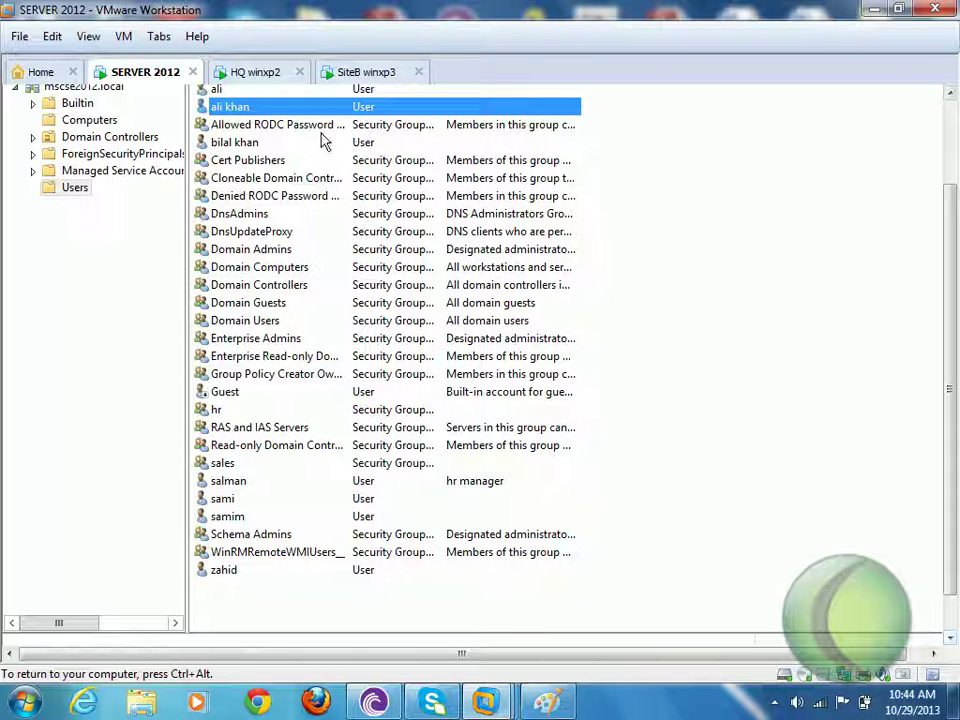
left_click(248, 143)
Open the Properties dialog of the selected user account.
right_click(249, 144)
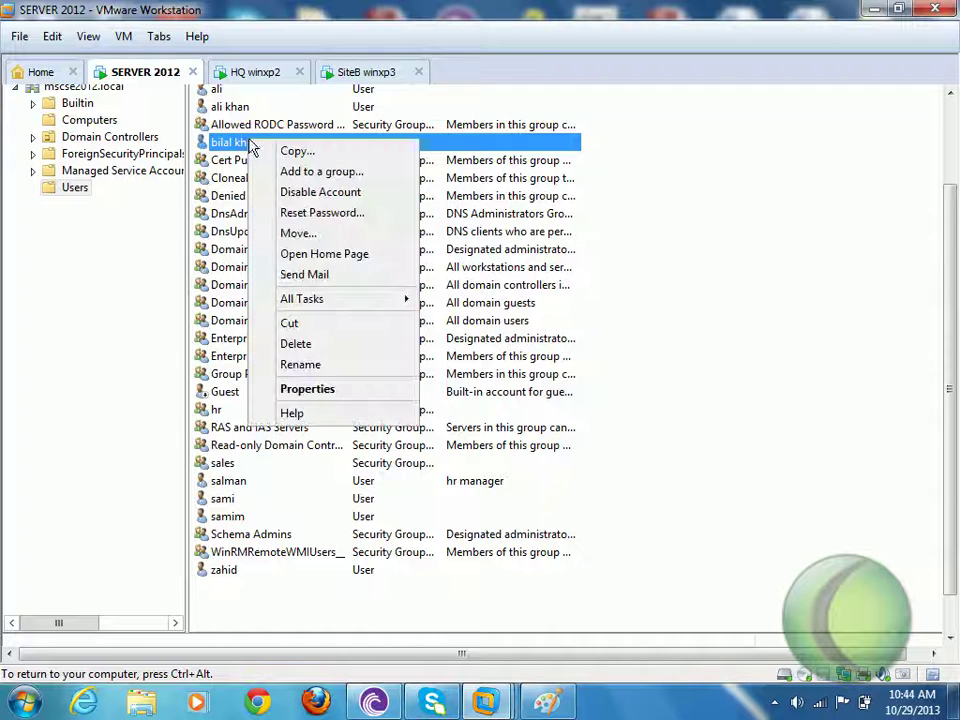
left_click(318, 396)
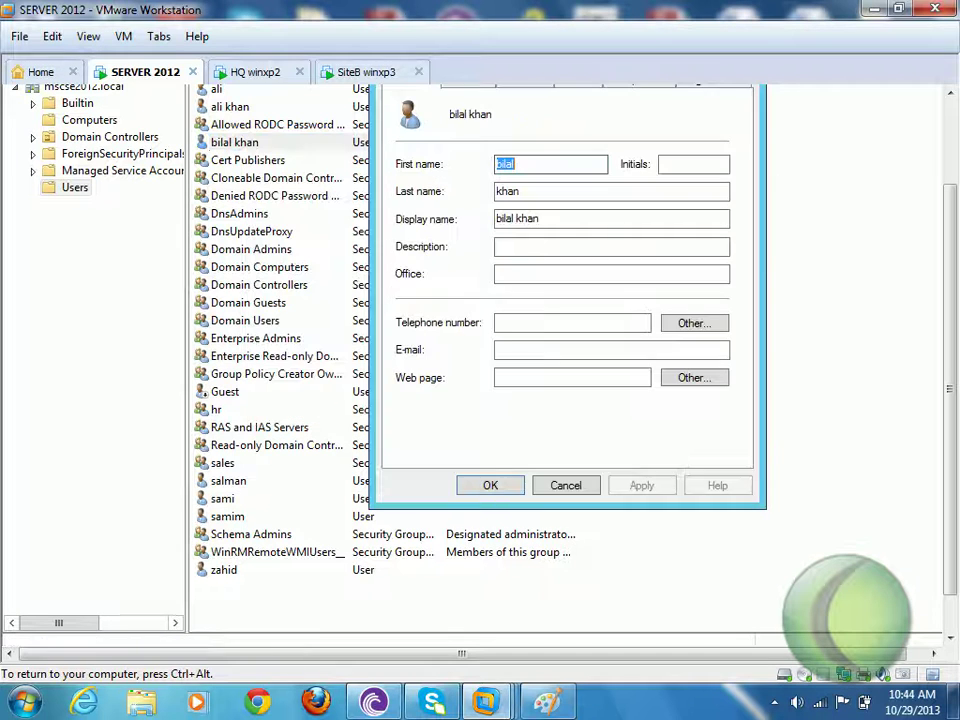
left_click(950, 94)
left_click_drag(951, 95, 952, 100)
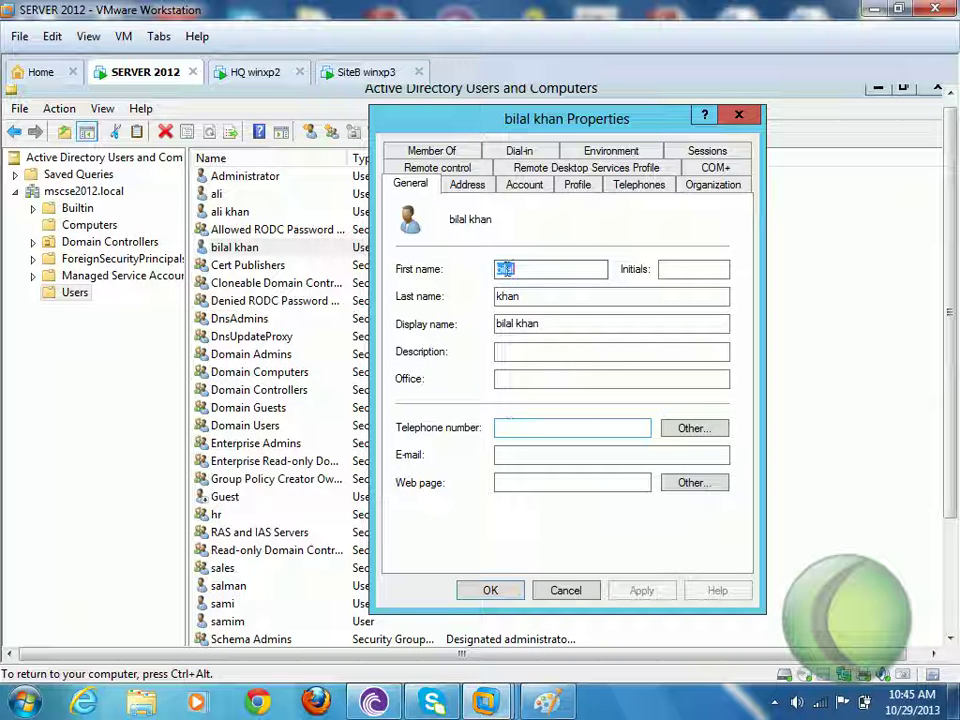
On the General tab, set the description to 'works on reception' and enter the office location.
left_click(517, 353)
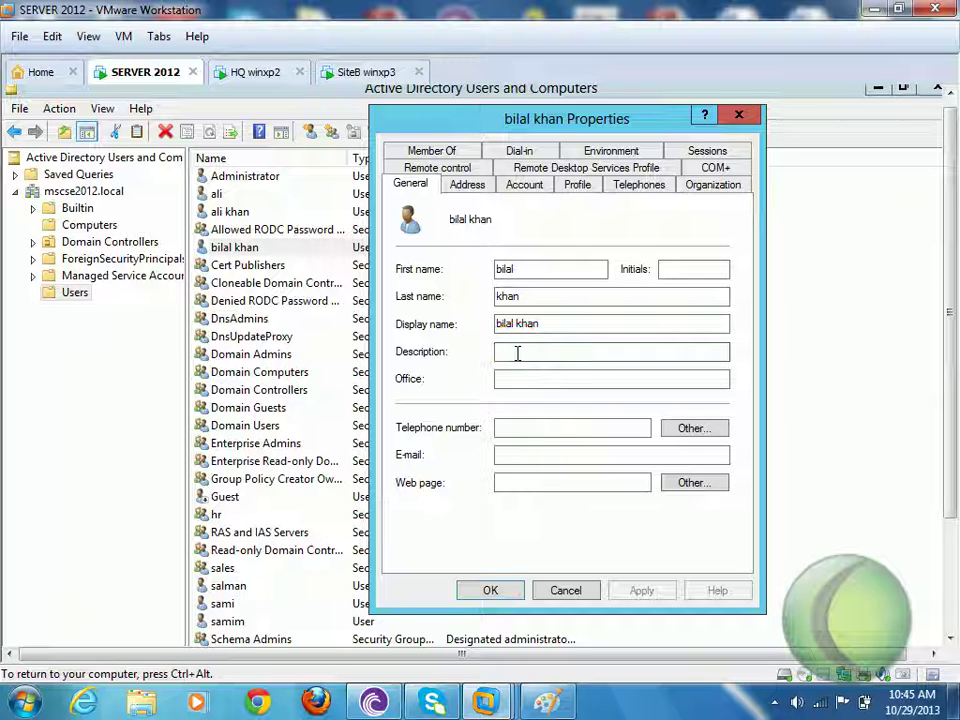
type("work")
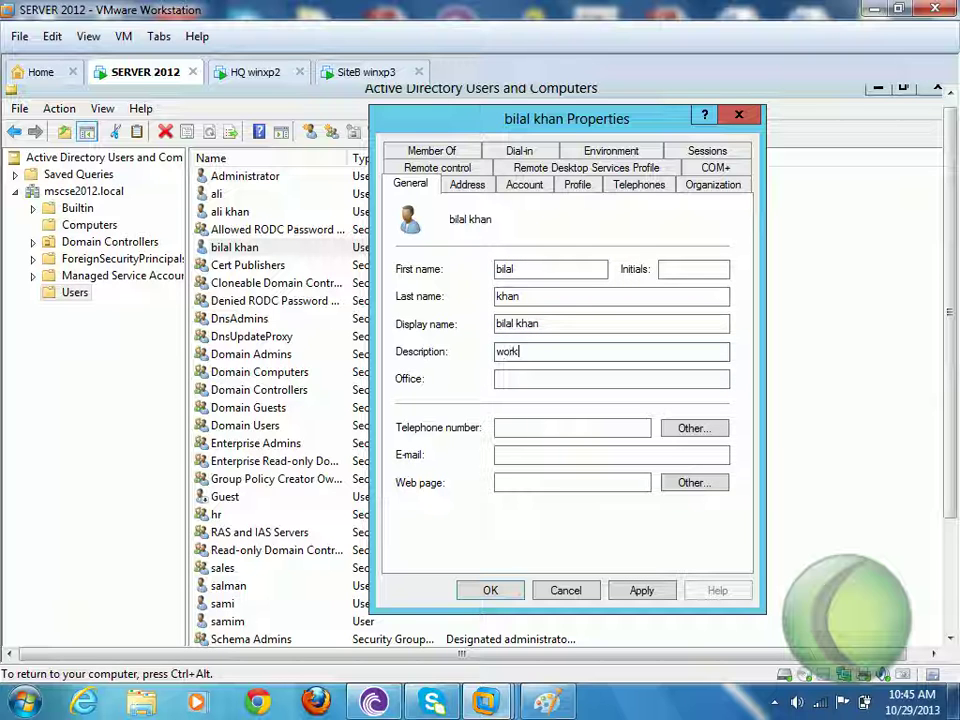
type("s on reception")
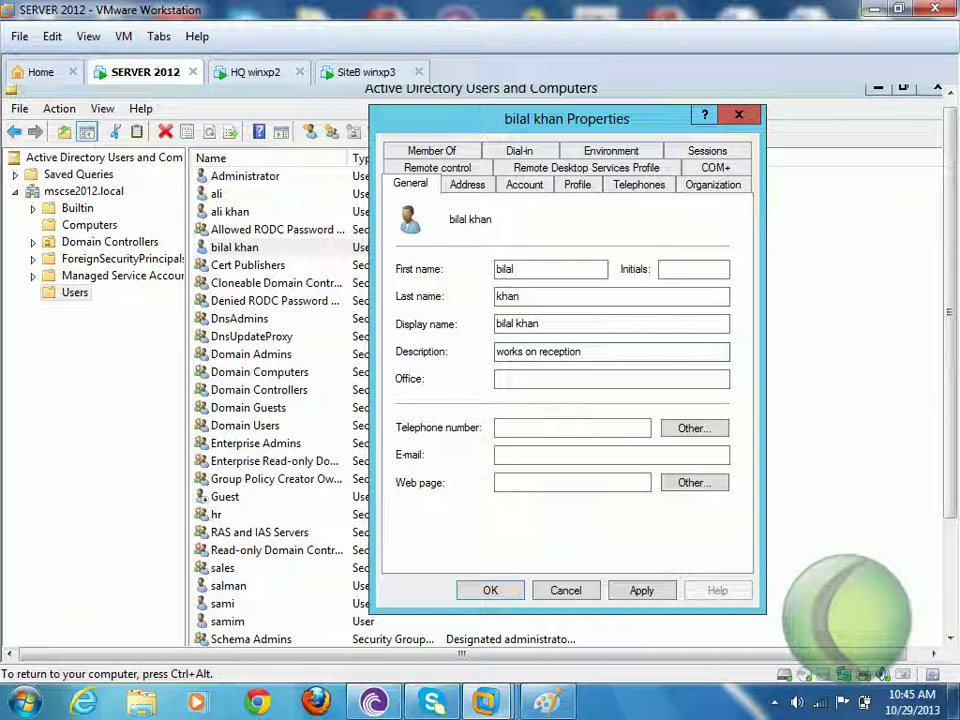
left_click(515, 378)
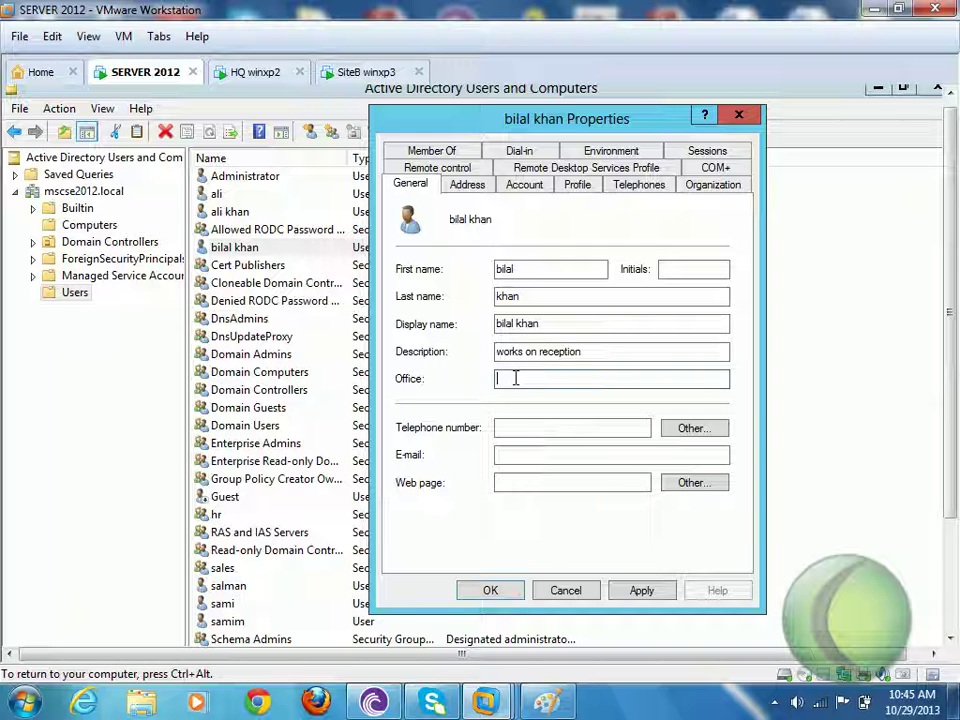
type("l")
type("TS. noo")
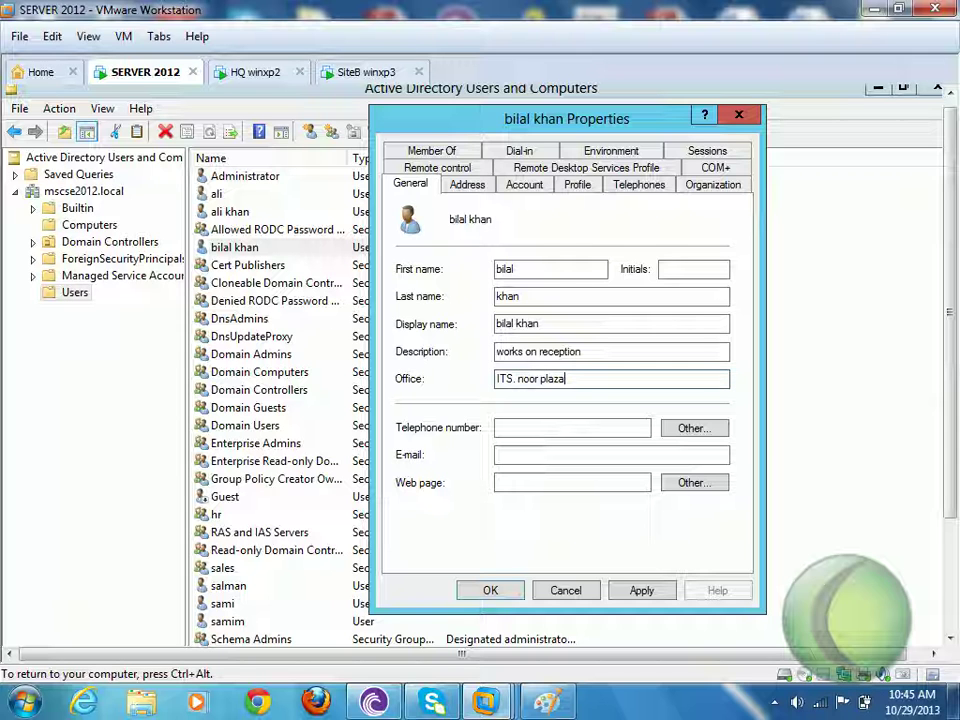
type("r plaza")
left_click(516, 428)
left_click(529, 482)
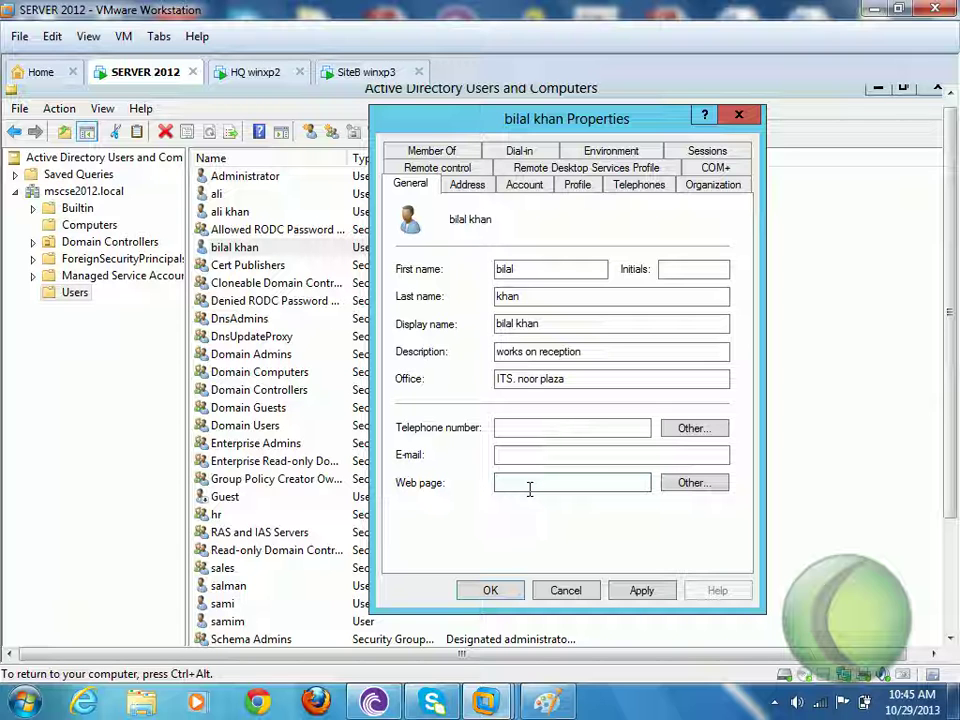
On the Address tab, enter the user's street address and P.O. box.
left_click(472, 187)
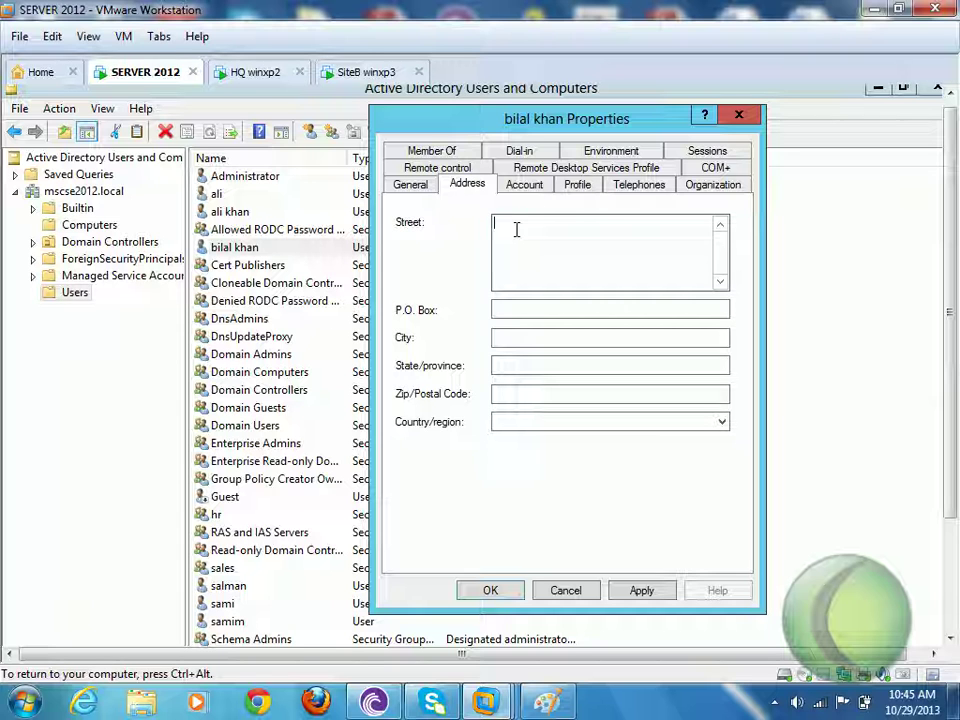
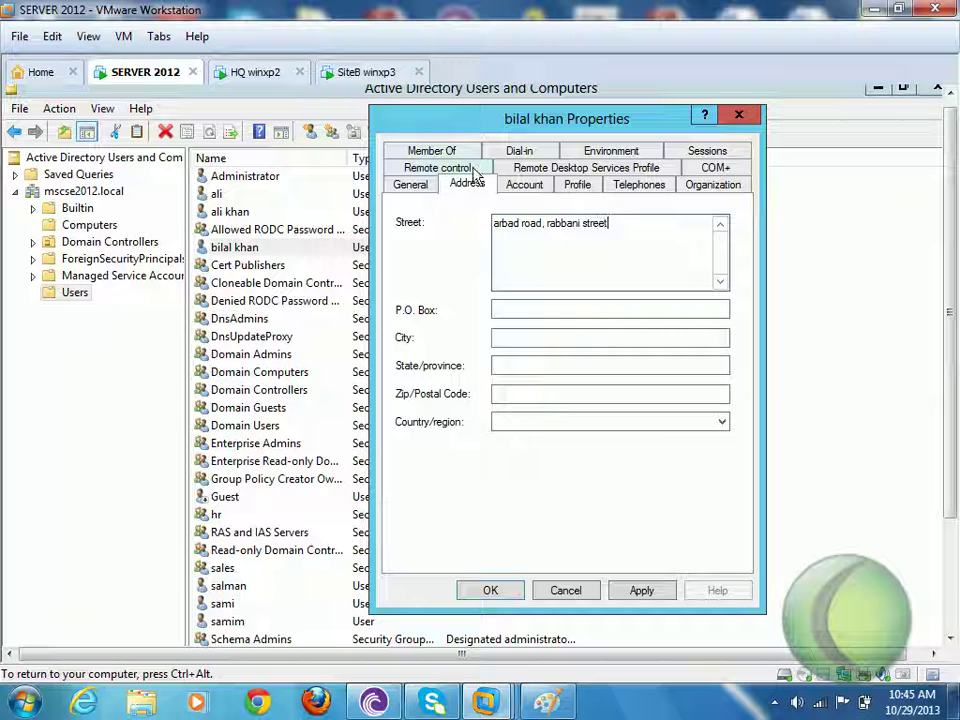
left_click(522, 310)
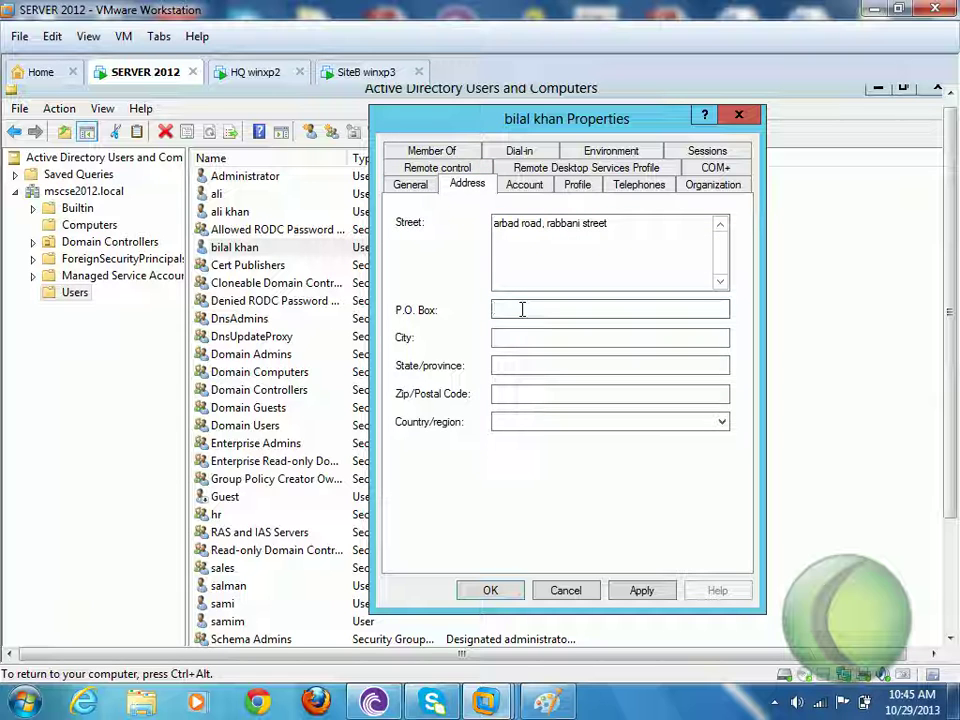
type("2500")
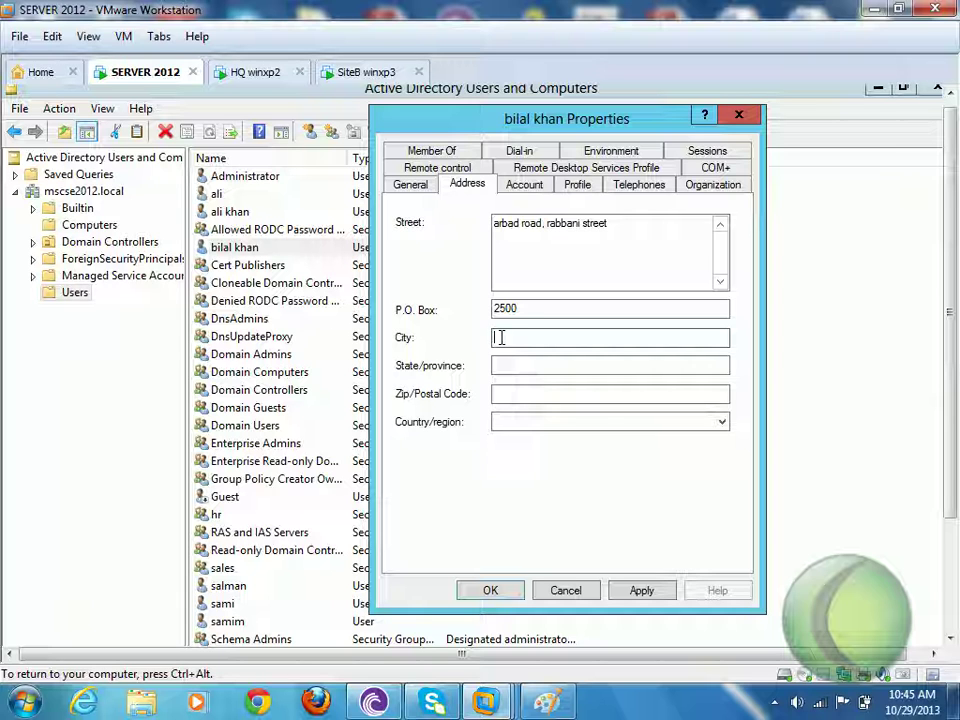
Fill in the city and state/province, and set Country/region to Pakistan.
type("Peshwar")
key("Tab")
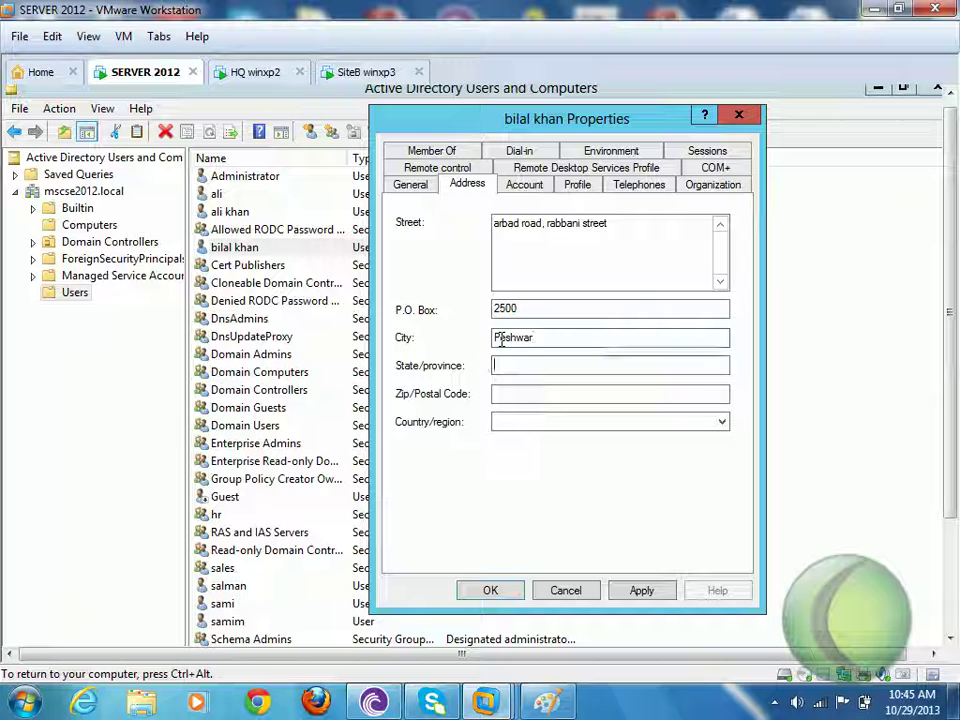
type("pak")
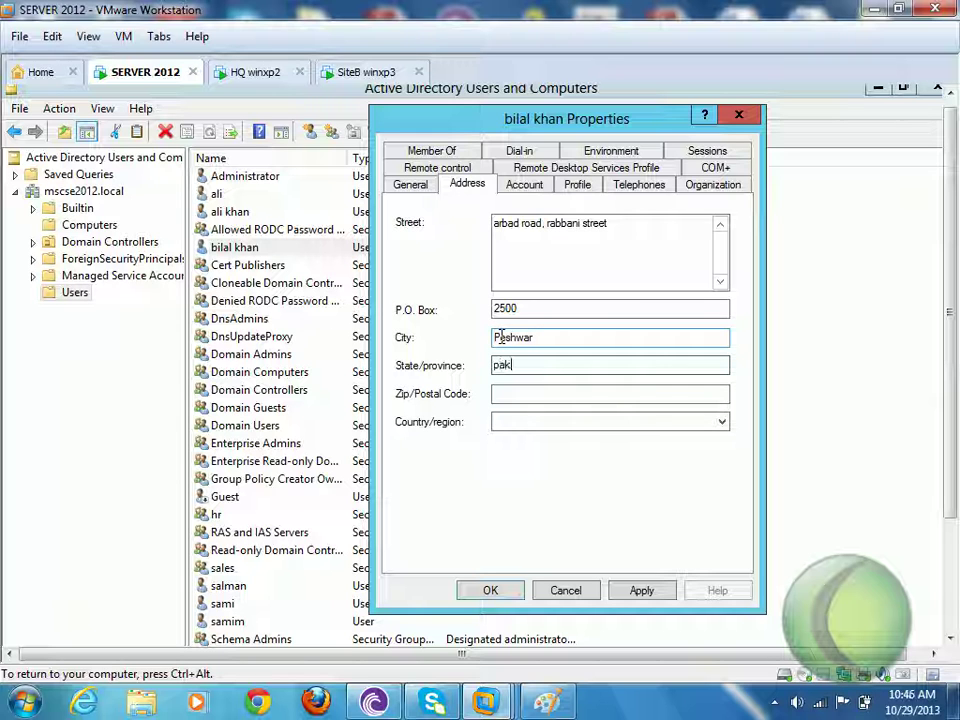
key("BackSpace")
key("BackSpace")
key("BackSpace")
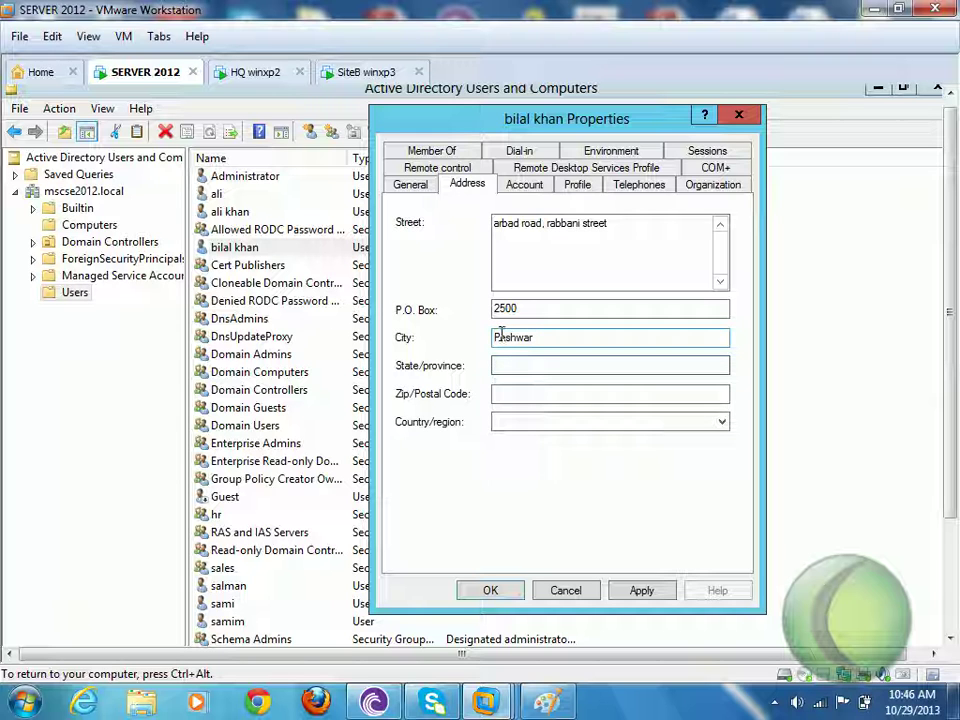
type("kpk")
key("Tab")
key("Tab")
key("p")
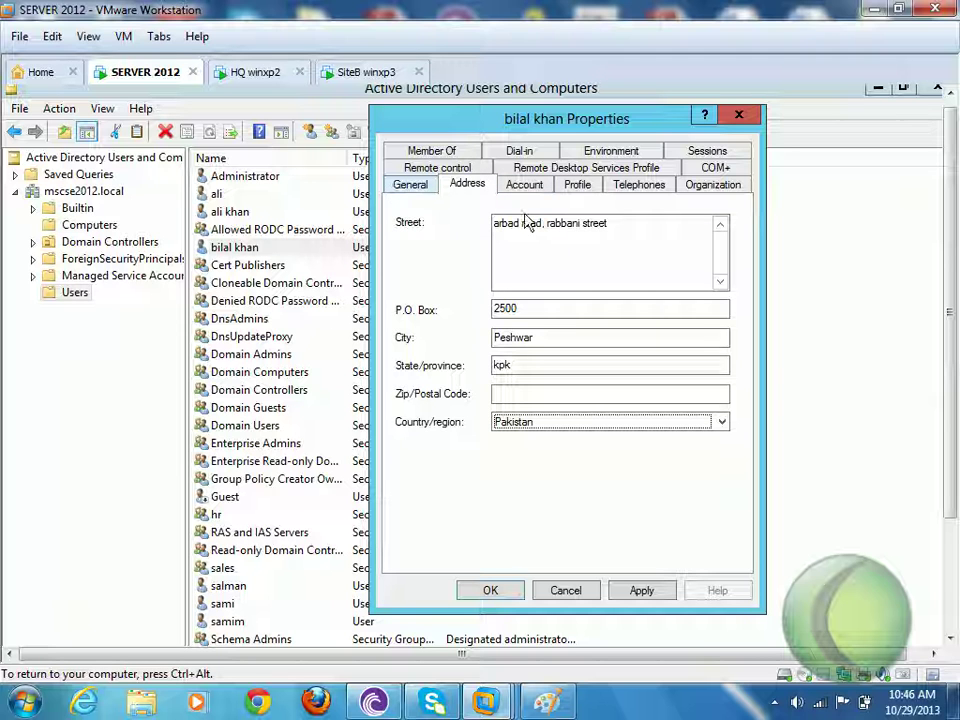
Go through the home, pager and fax number fields on the Telephones tab.
left_click(637, 188)
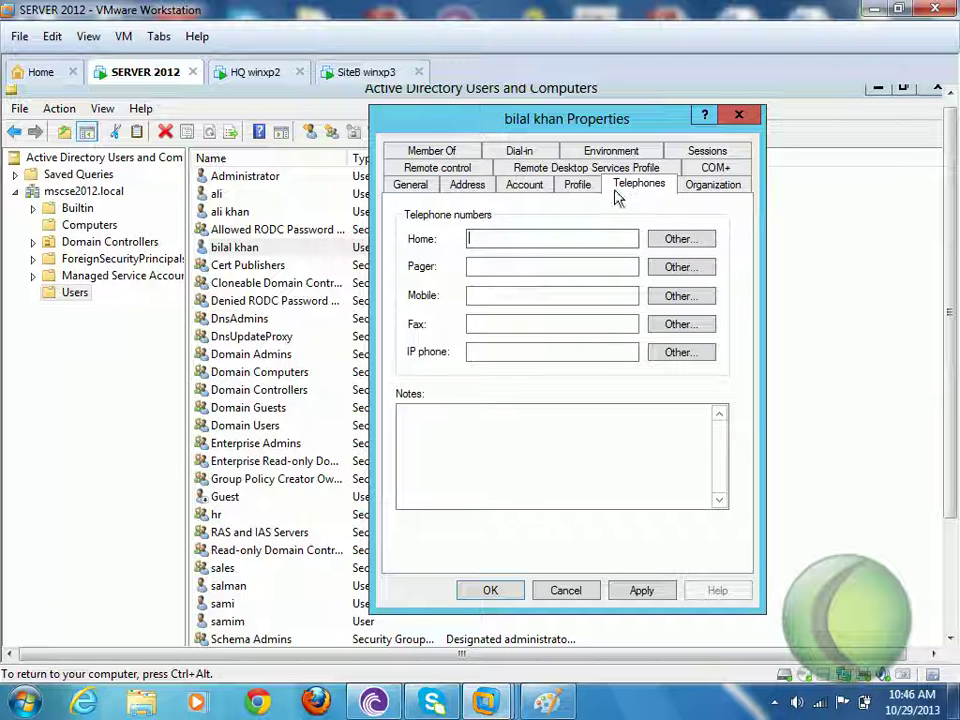
left_click(552, 238)
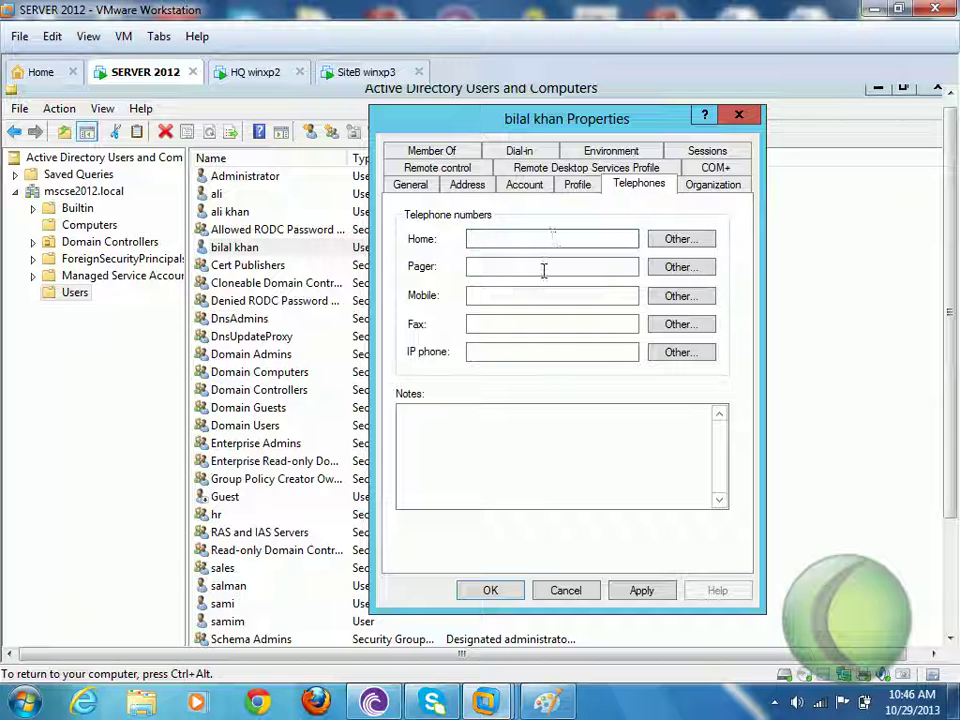
left_click(533, 272)
left_click(531, 293)
left_click(535, 323)
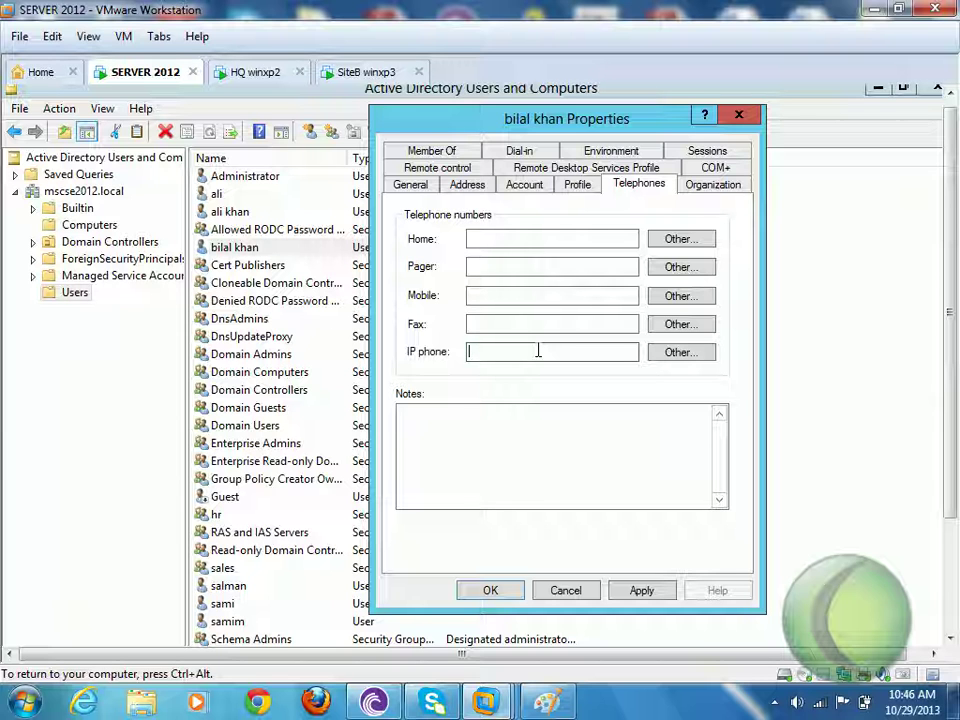
On the Organization tab, enter job title 'manager', department 'sales' and company 'ITS Group'.
left_click(711, 187)
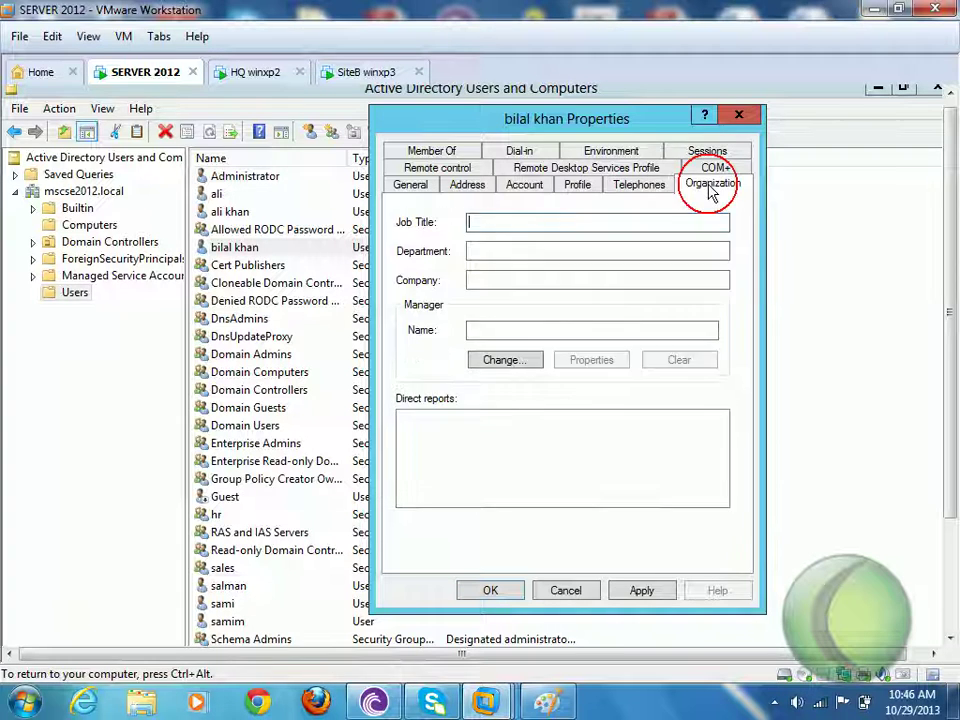
left_click(540, 222)
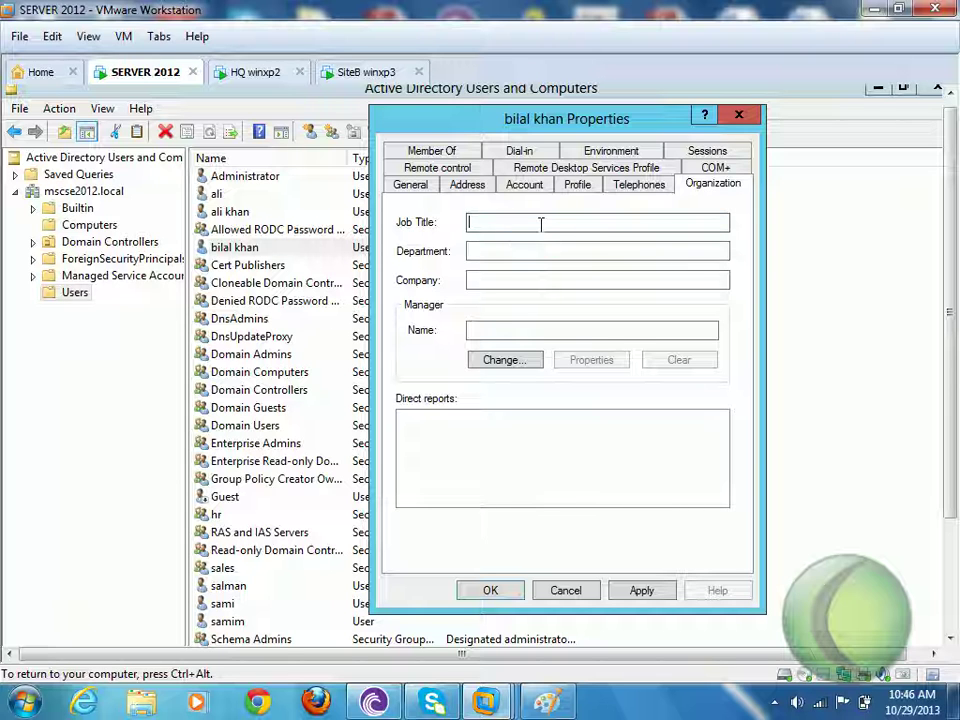
type("manager")
key("Tab")
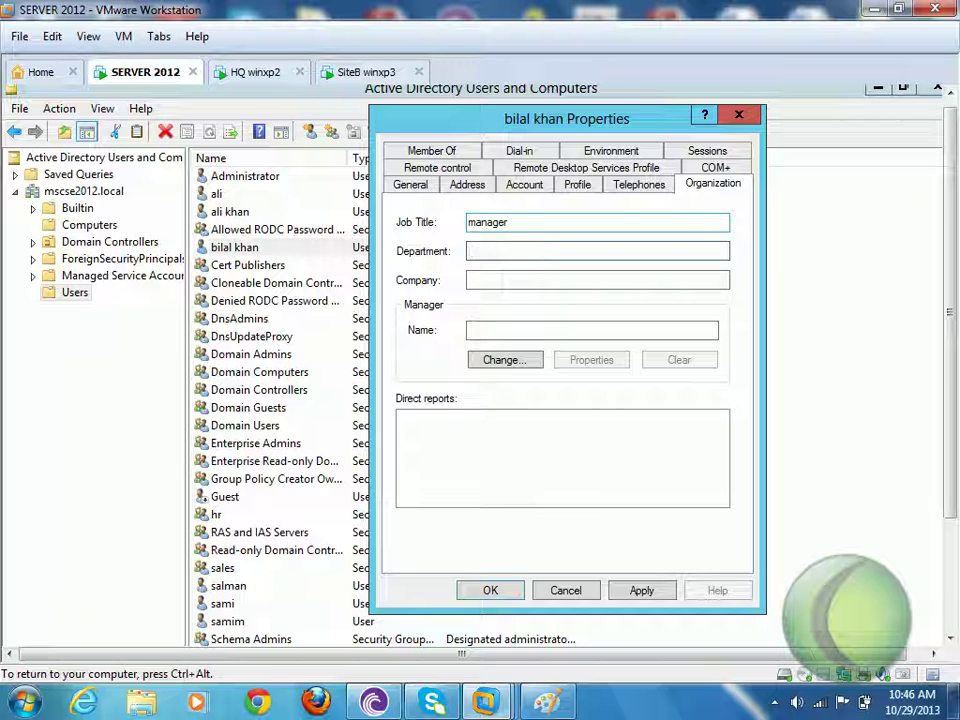
type("sales")
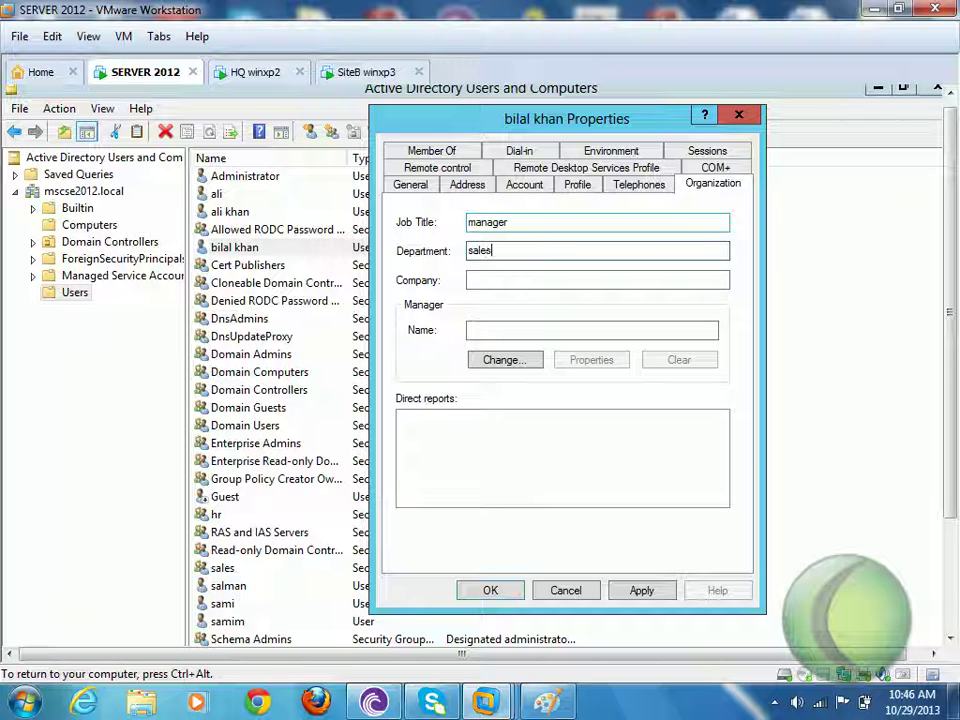
type("IT")
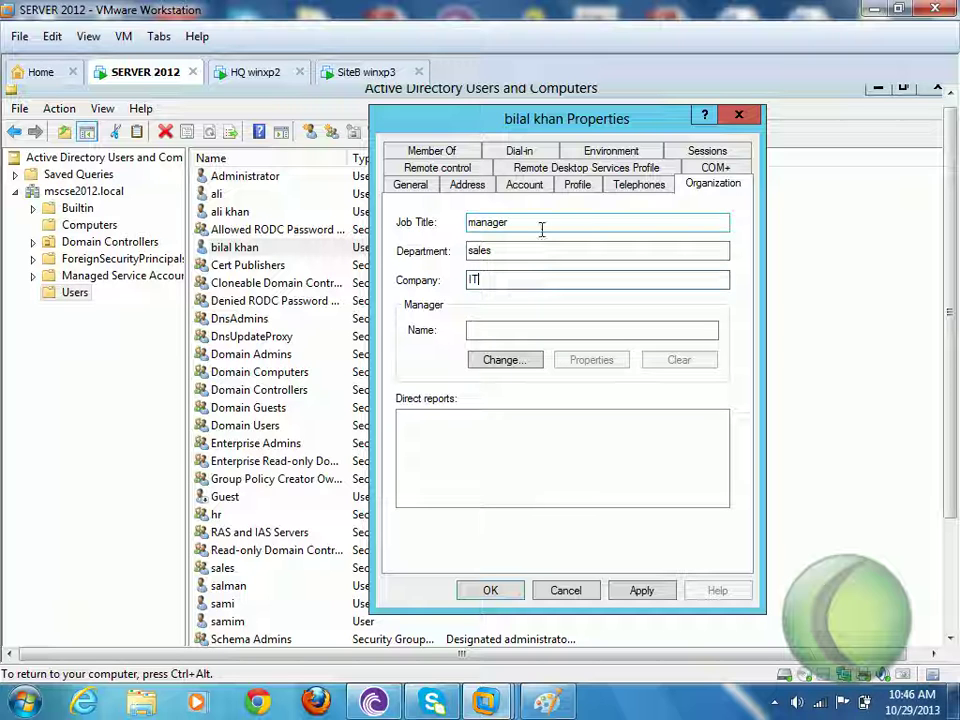
type("S Group")
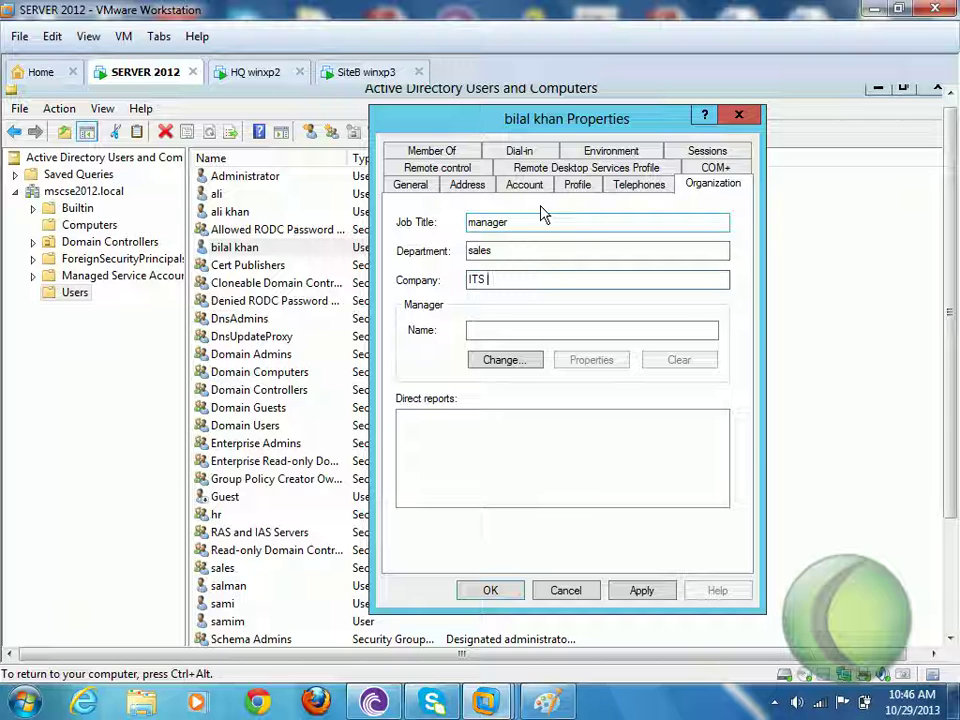
left_click(469, 330)
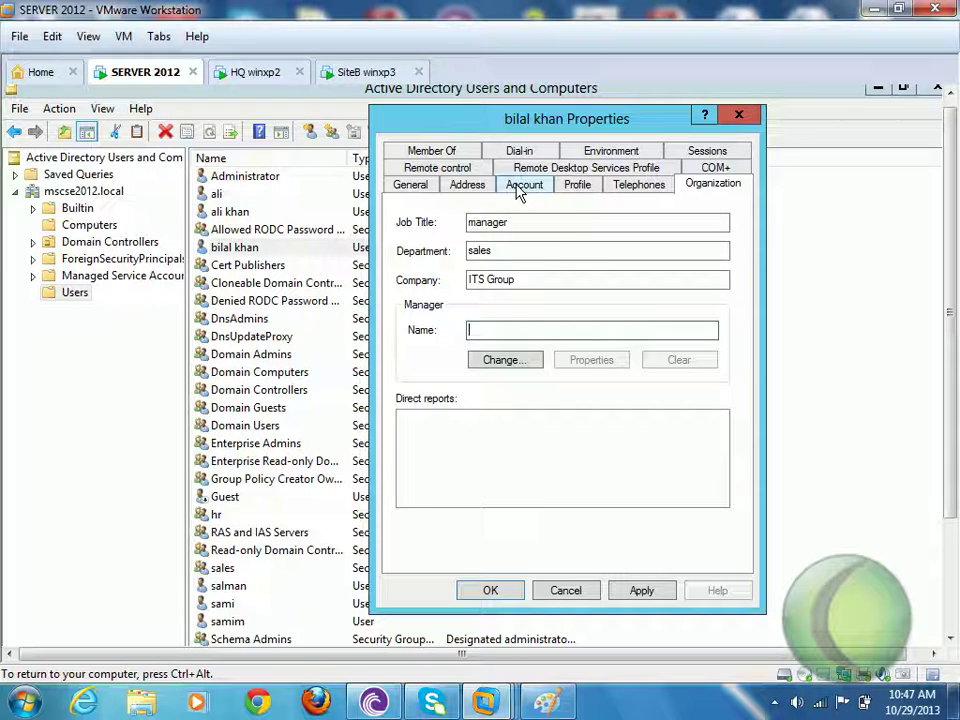
On the Account tab, review the mscse2012.local user logon name and pre-Windows 2000 logon name.
left_click(522, 187)
left_click(465, 231)
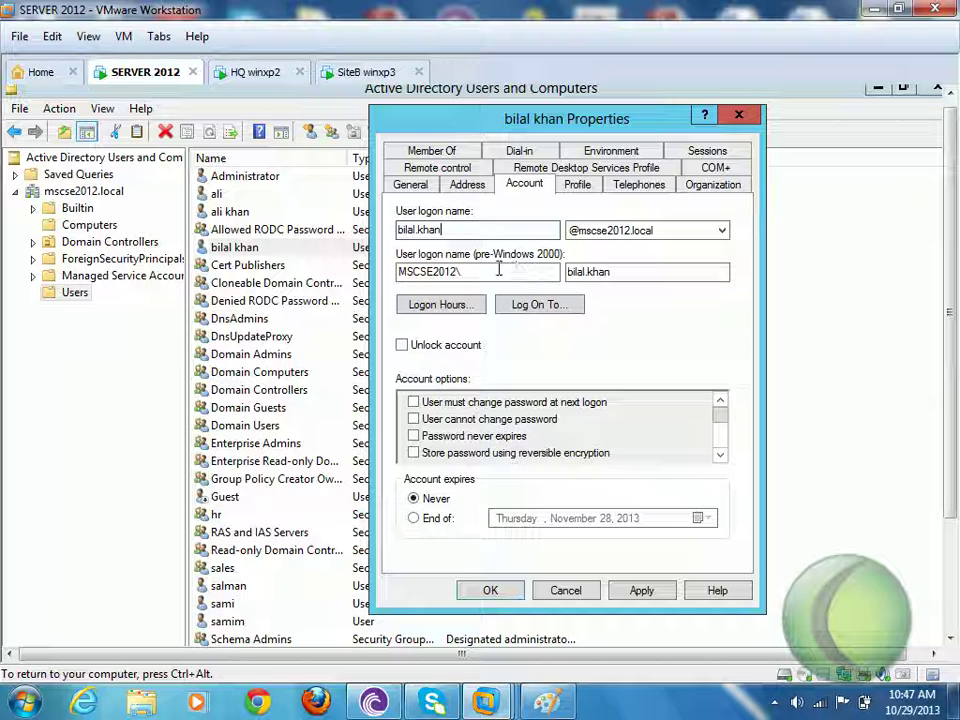
left_click(493, 270)
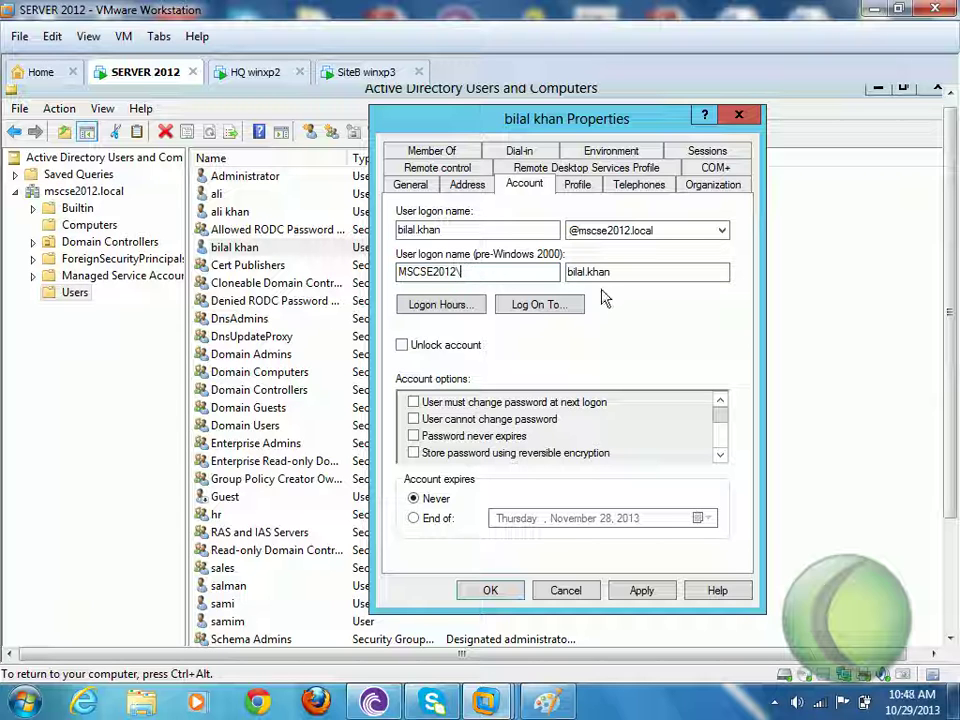
On HQ winxp2, open the Run dialog, dismiss the XP tour notification, and cancel Run.
left_click(260, 74)
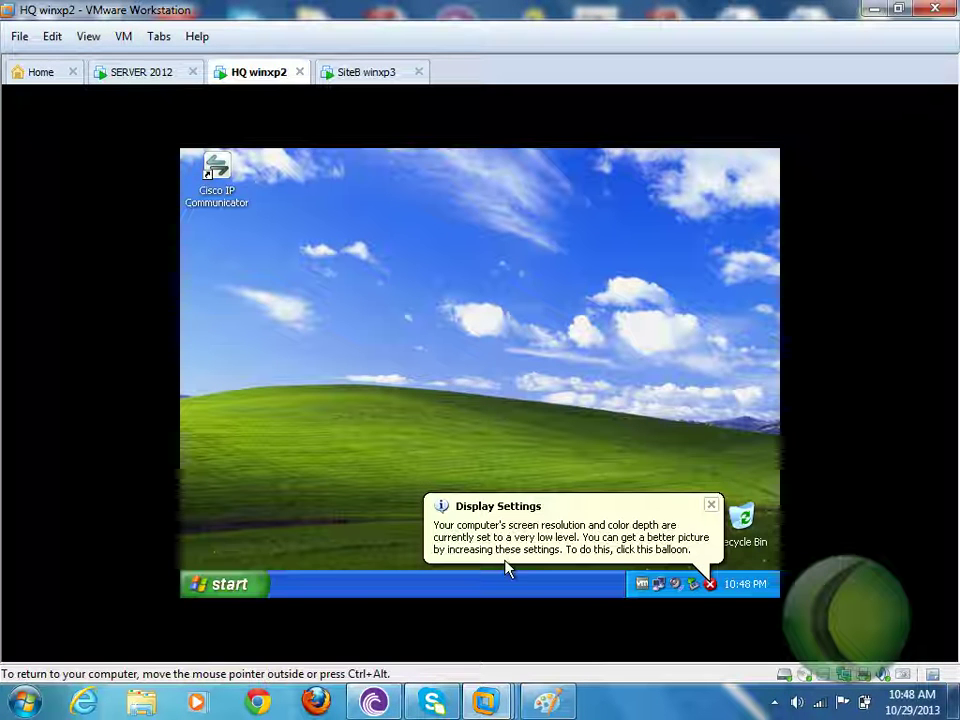
left_click(236, 588)
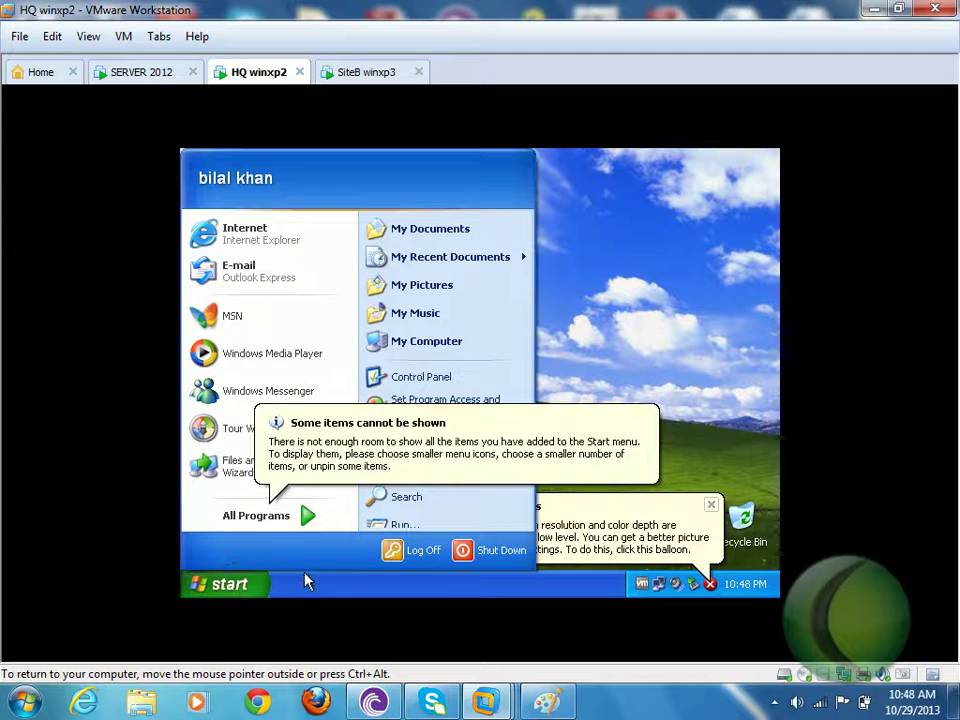
left_click(393, 522)
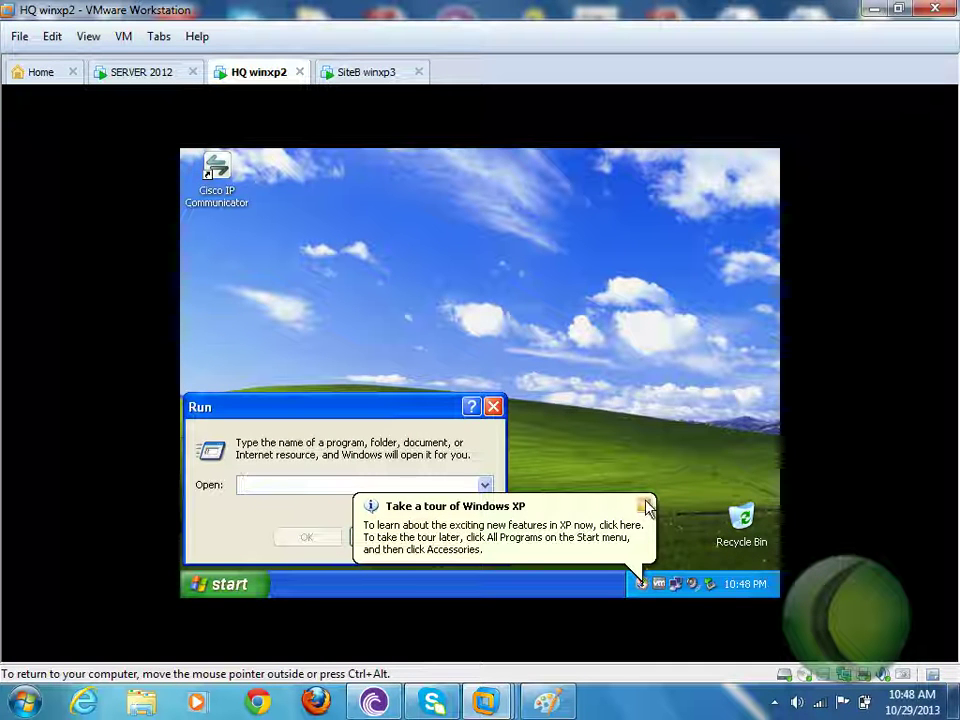
left_click(638, 503)
left_click(642, 504)
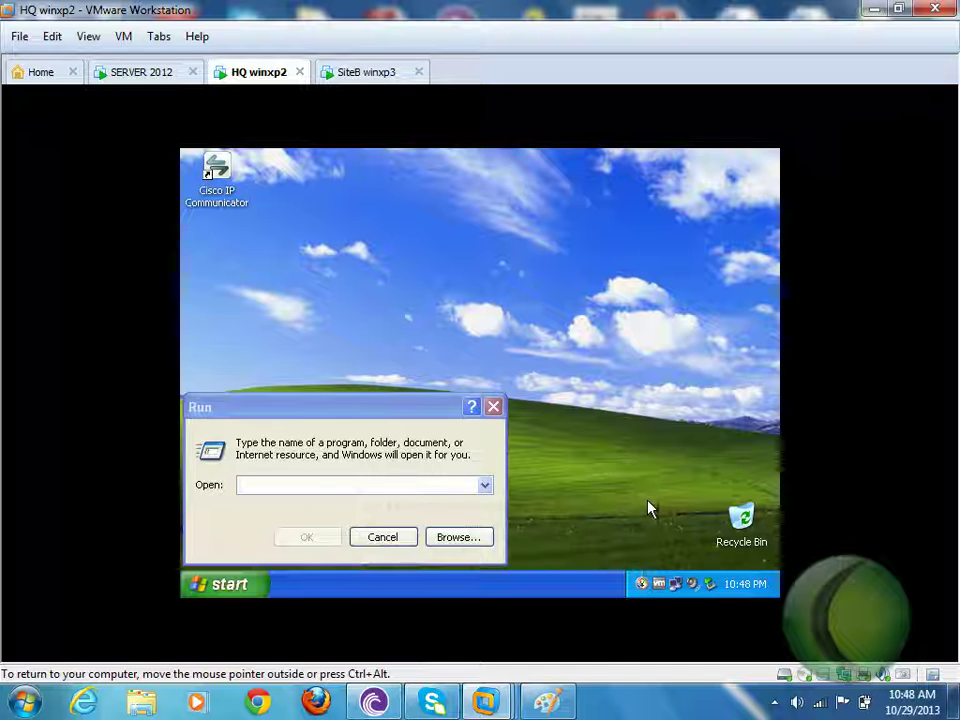
left_click(382, 544)
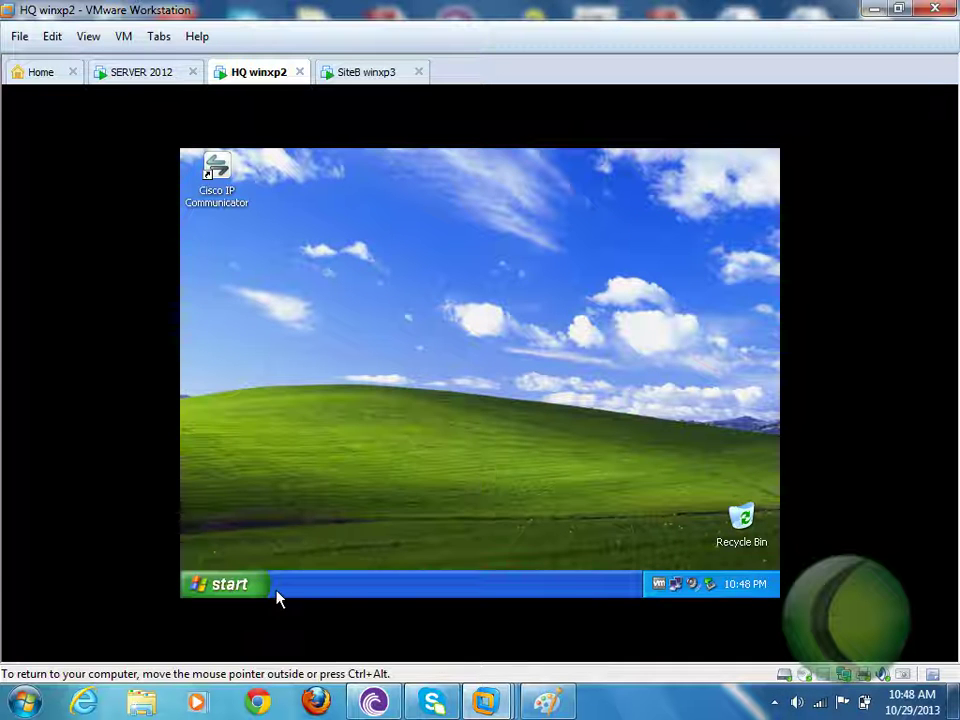
Log off the current Windows XP user.
left_click(251, 590)
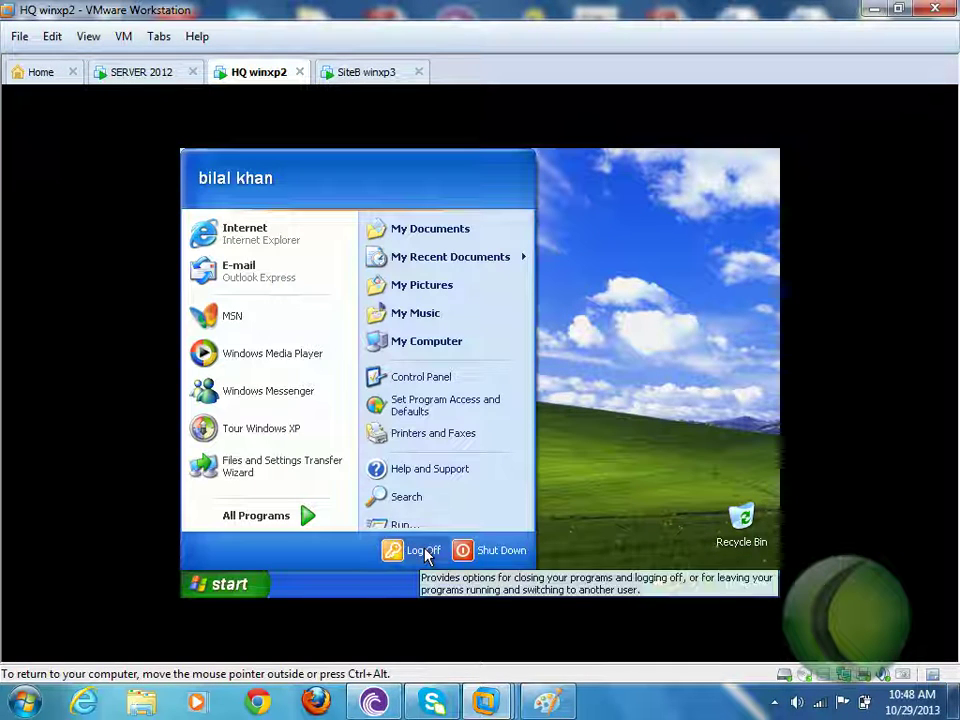
left_click(428, 553)
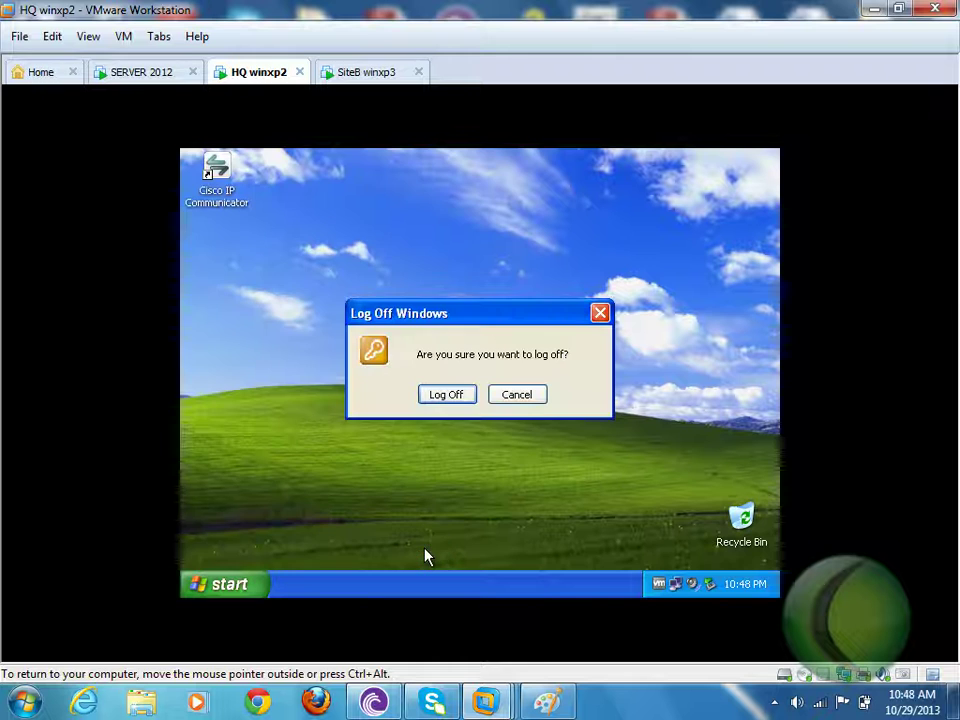
left_click(448, 397)
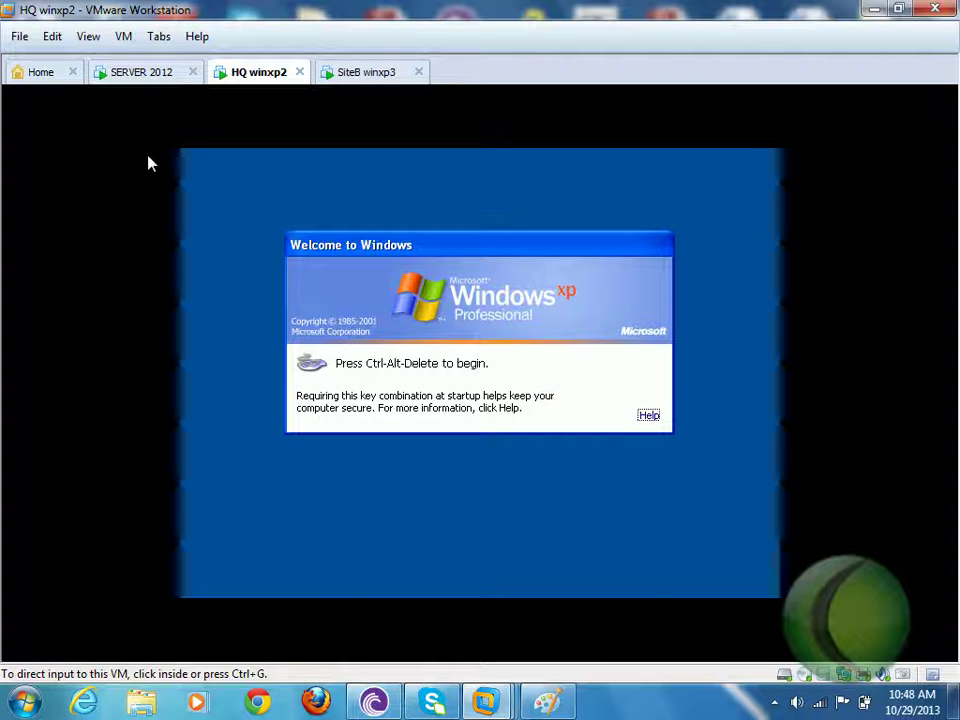
Send Ctrl+Alt+Del to HQ winxp2 to bring up the Log On to Windows form.
left_click(124, 37)
left_click(165, 135)
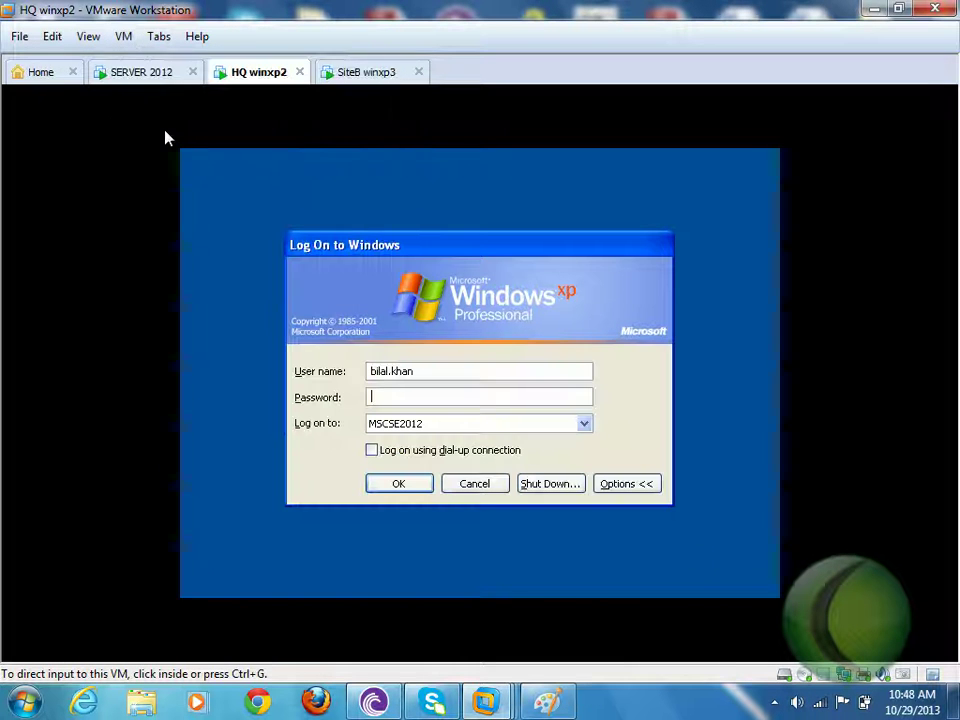
left_click(476, 366)
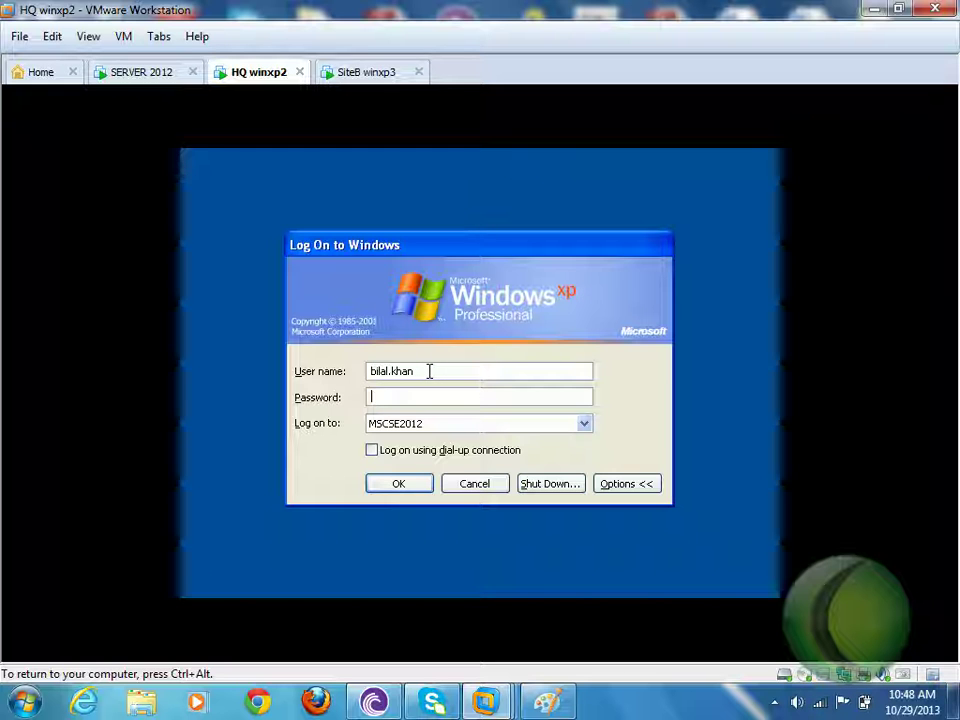
Replace the user name with the domain user's mscse2012-qualified logon name and type the account password.
left_click(429, 371)
double_click(429, 371)
left_click(429, 371)
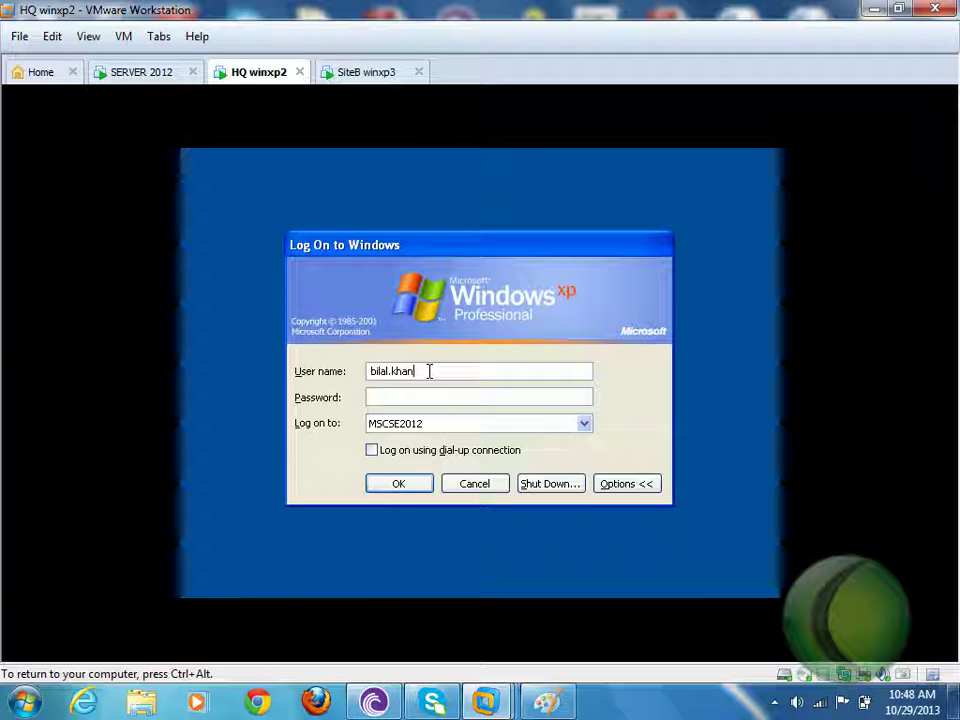
key("Left")
key("Left")
key("Left")
key("Left")
key("Left")
key("Left")
key("Left")
key("Left")
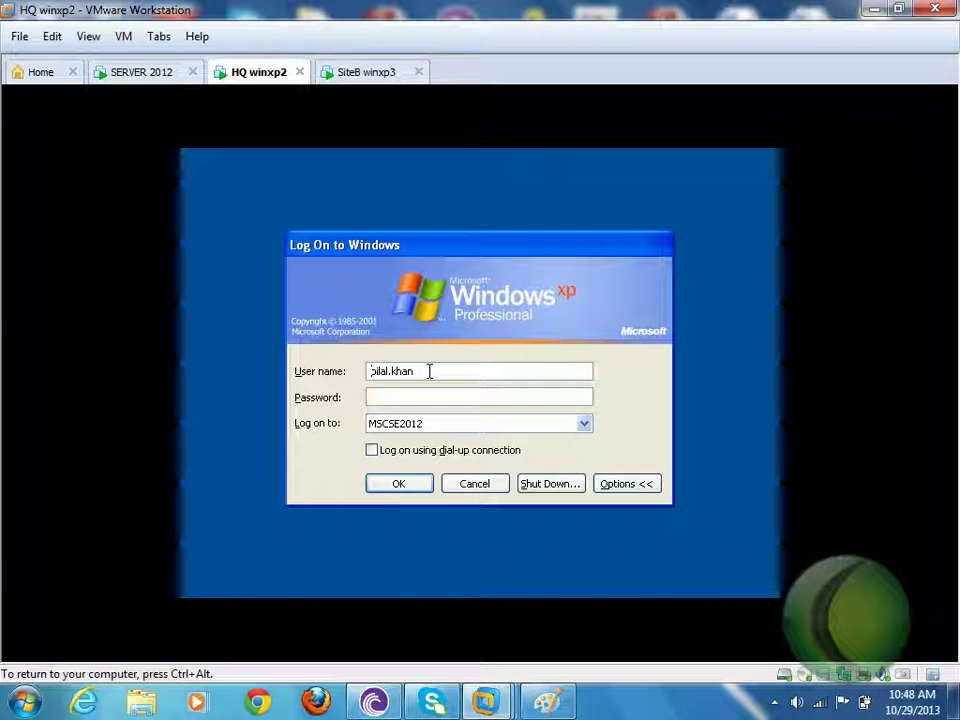
key("Delete")
key("Delete")
key("Delete")
key("Delete")
key("Delete")
key("Delete")
key("Delete")
key("Delete")
key("Delete")
key("Delete")
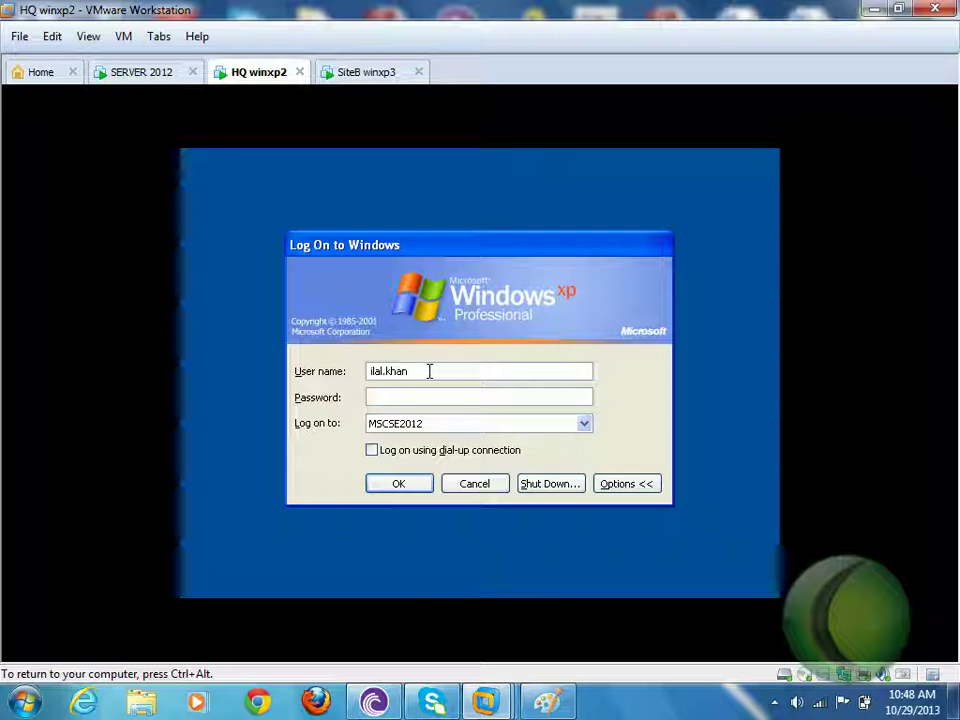
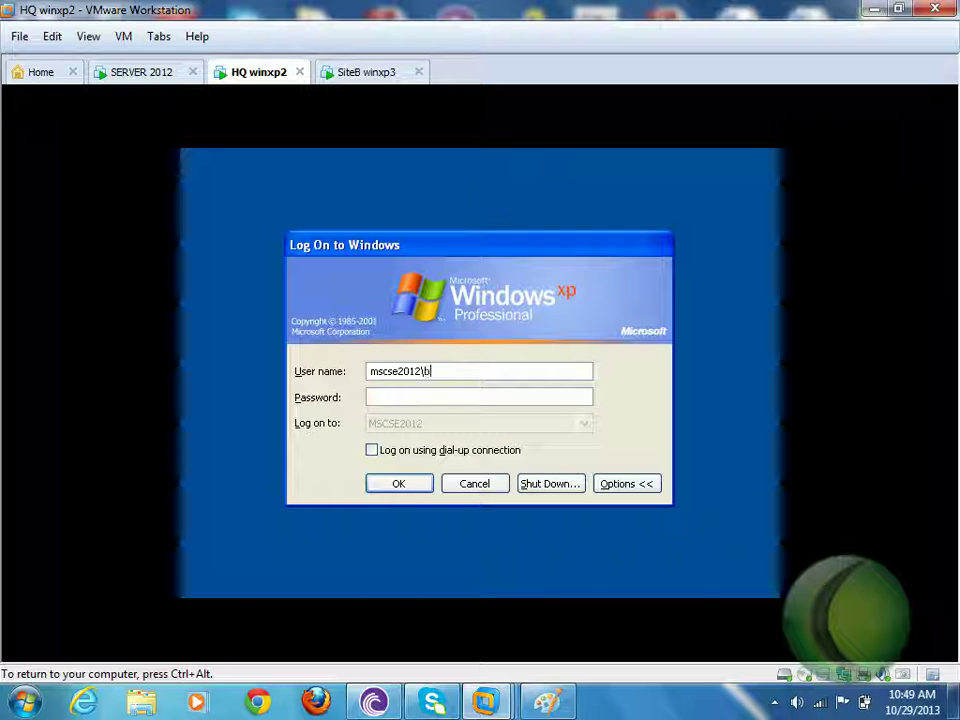
key("Tab")
type("*******")
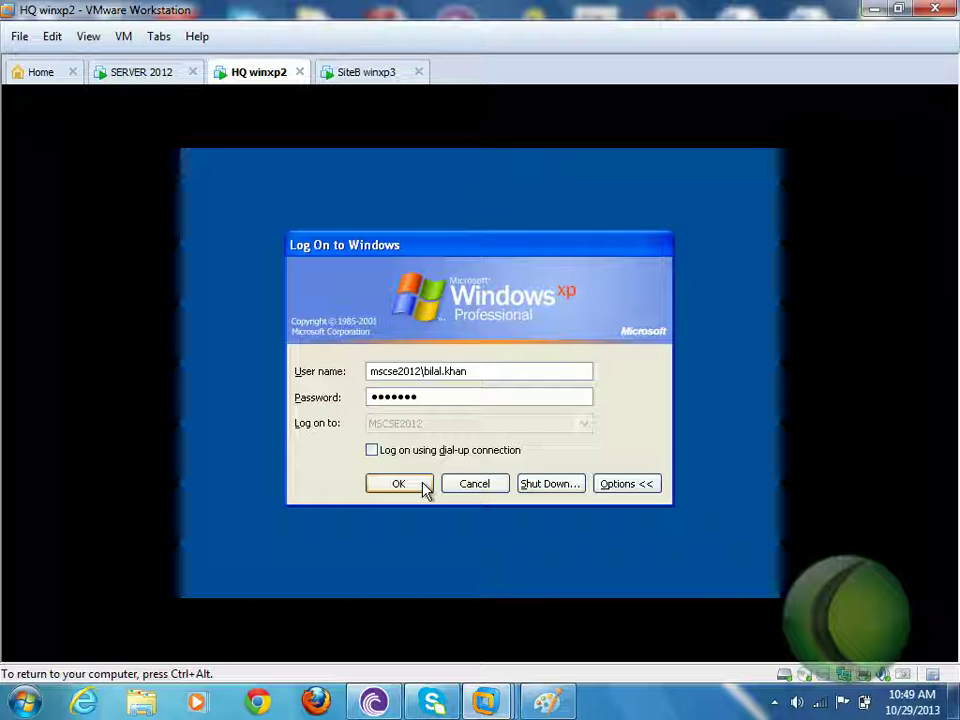
left_click(424, 487)
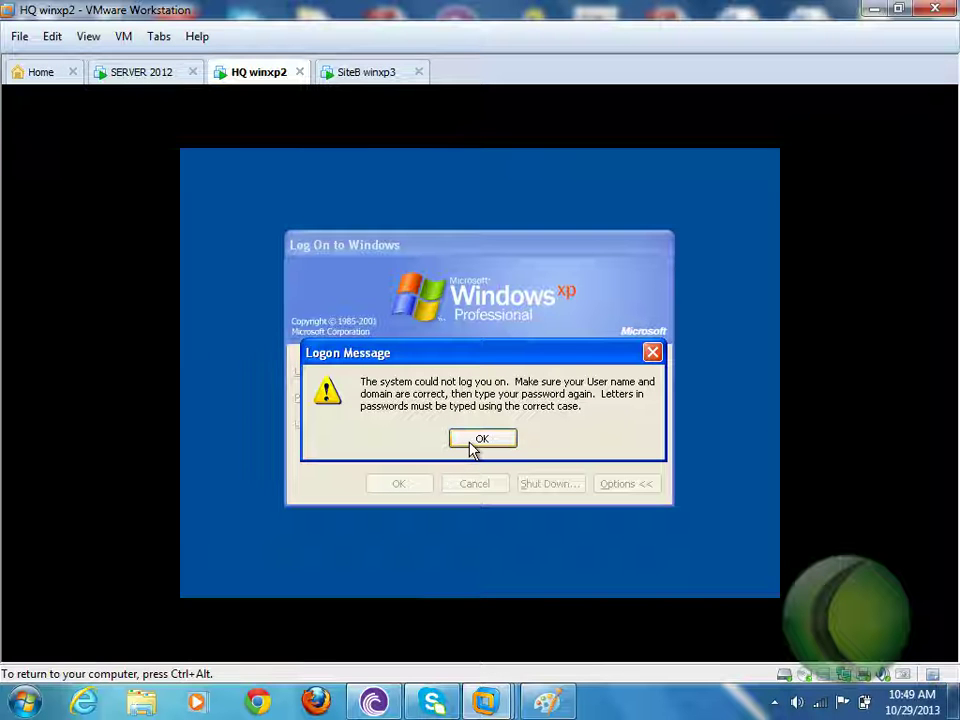
left_click(476, 446)
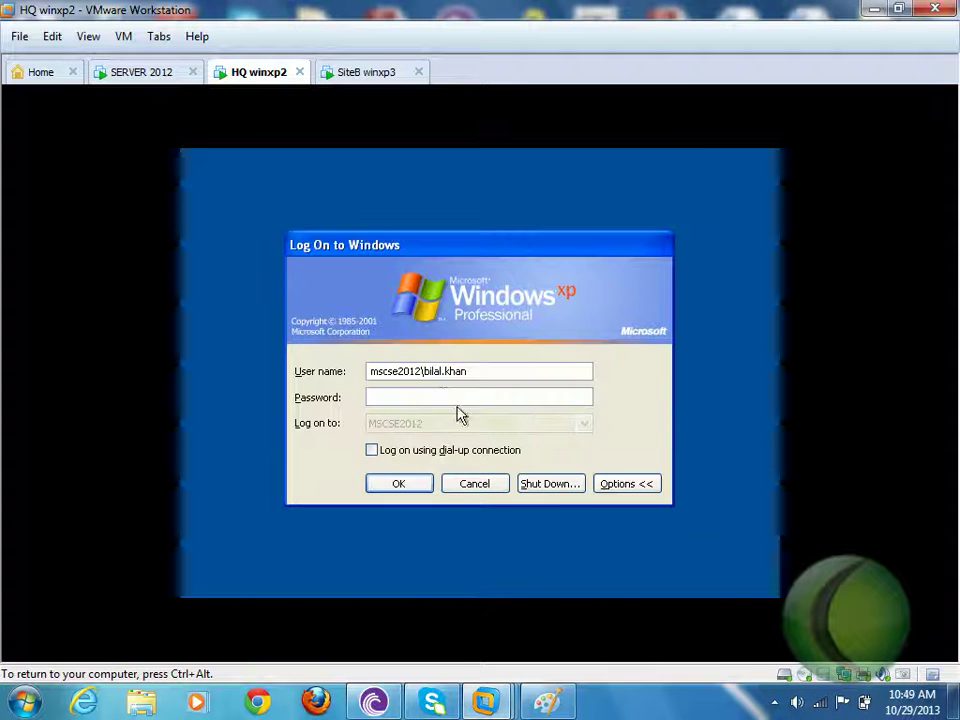
left_click(393, 398)
type("••••")
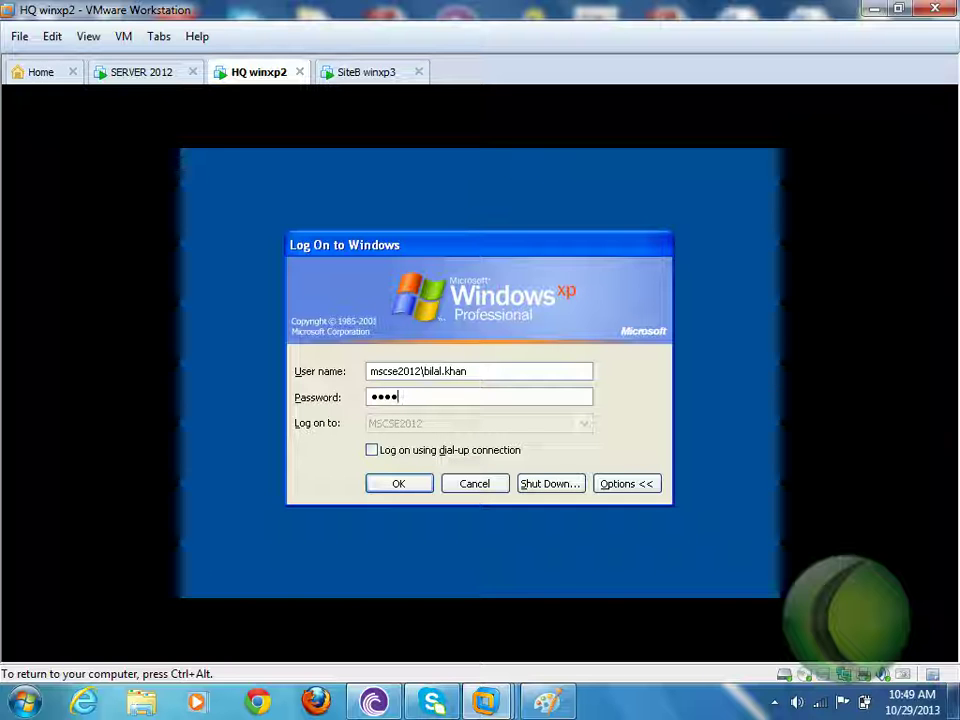
type("•••")
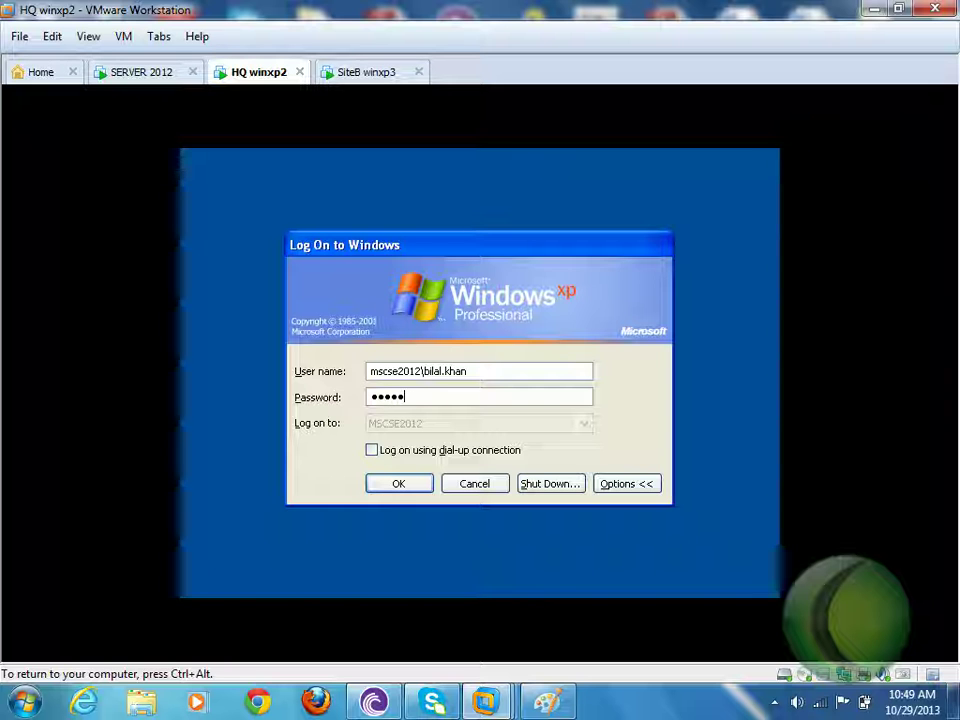
left_click(398, 484)
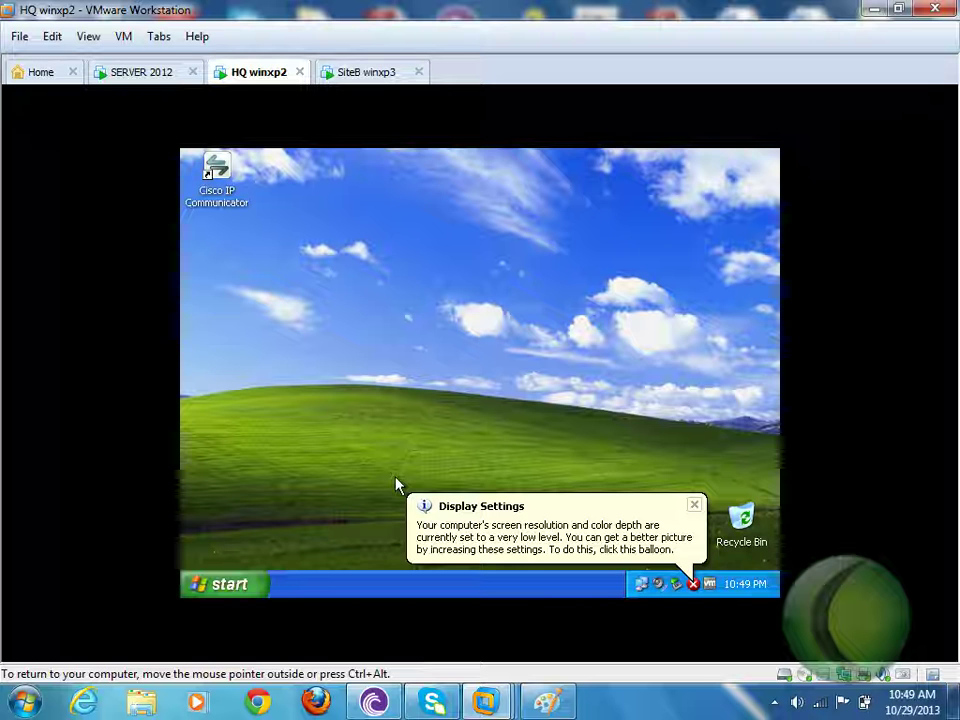
On SERVER 2012, open the user's Log On To workstation list from the Account tab.
left_click(171, 84)
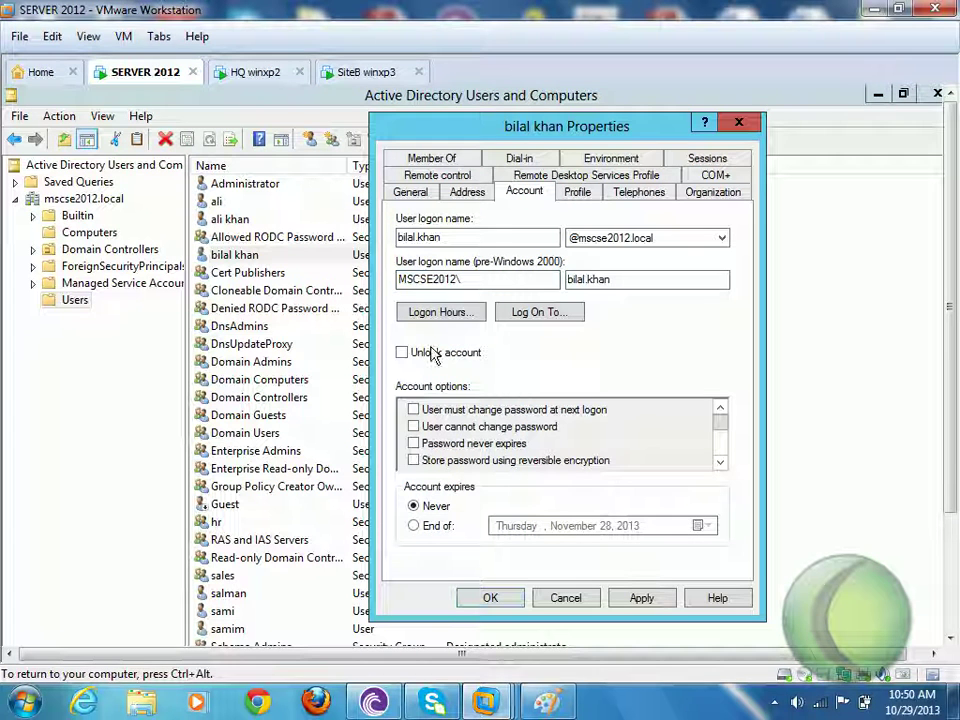
double_click(476, 279)
left_click(476, 279)
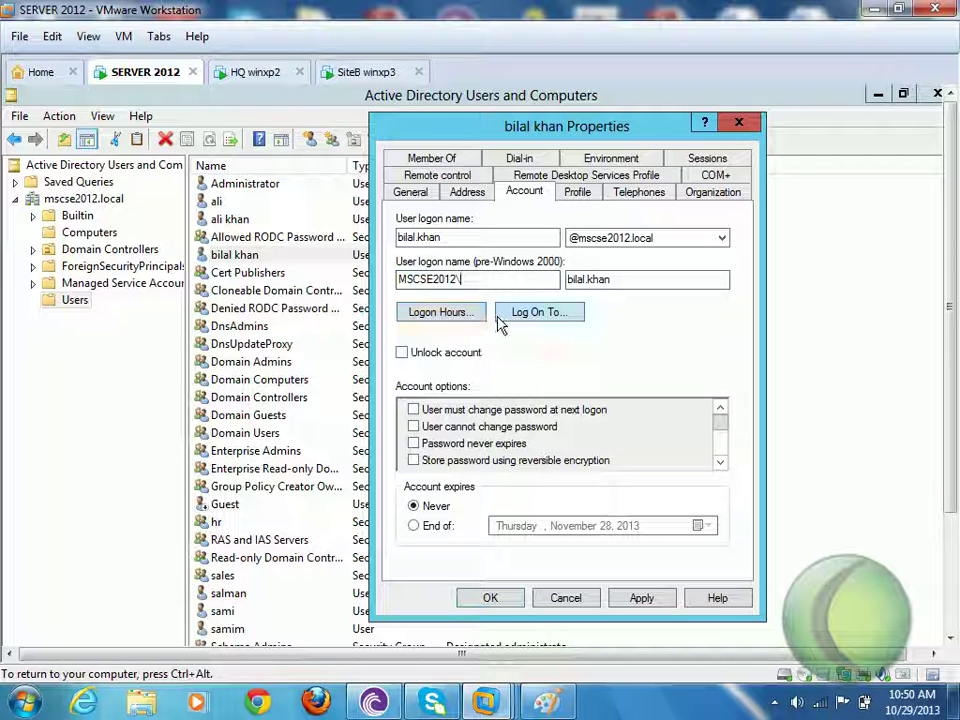
left_click(512, 324)
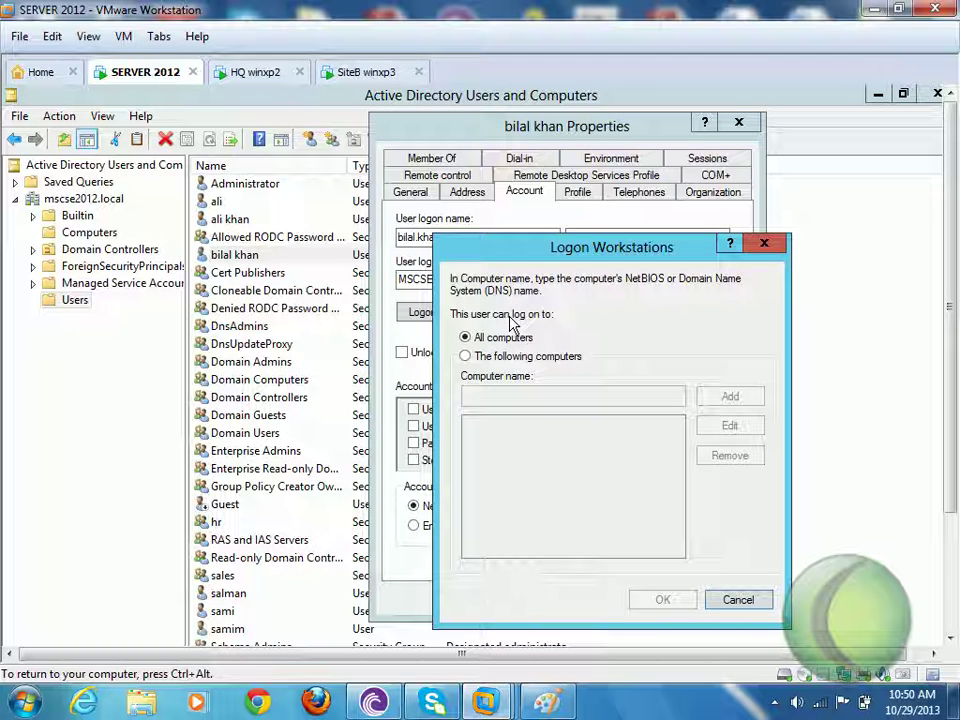
Check the network diagram in Paint, then return to the Logon Workstations dialog.
left_click(531, 703)
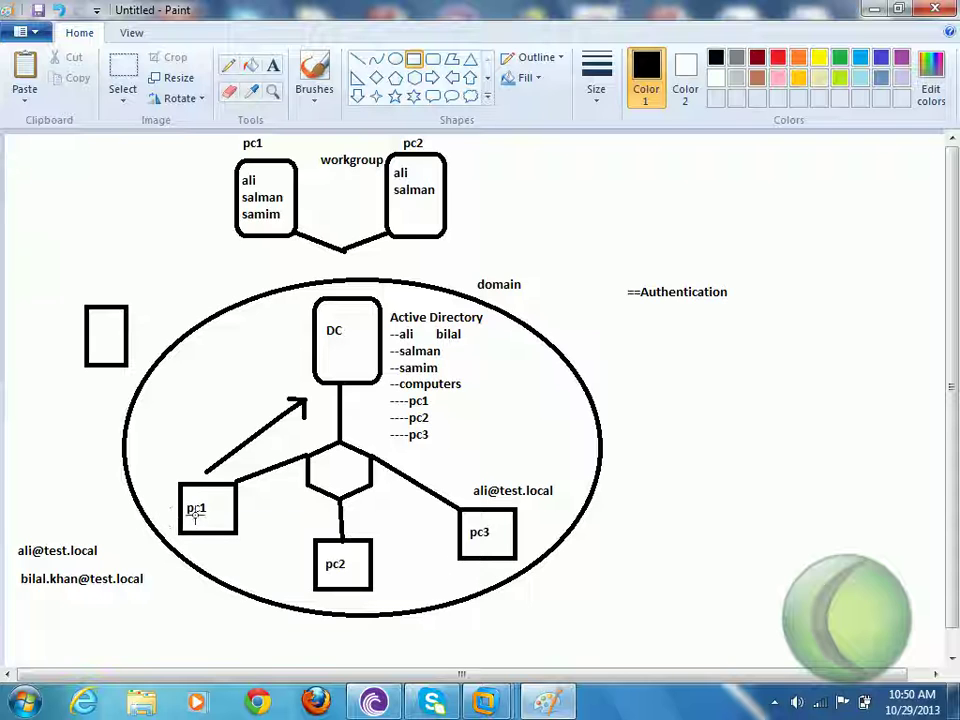
left_click(488, 701)
left_click(420, 562)
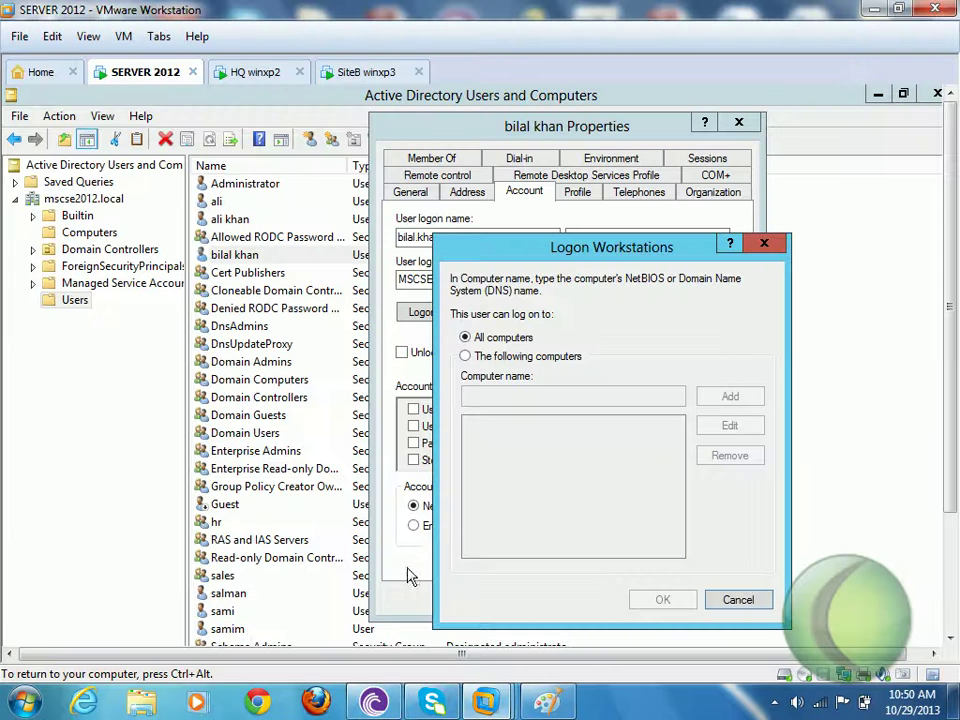
Restrict the user's logon to the computer winxp2 only and save the account changes.
left_click(484, 362)
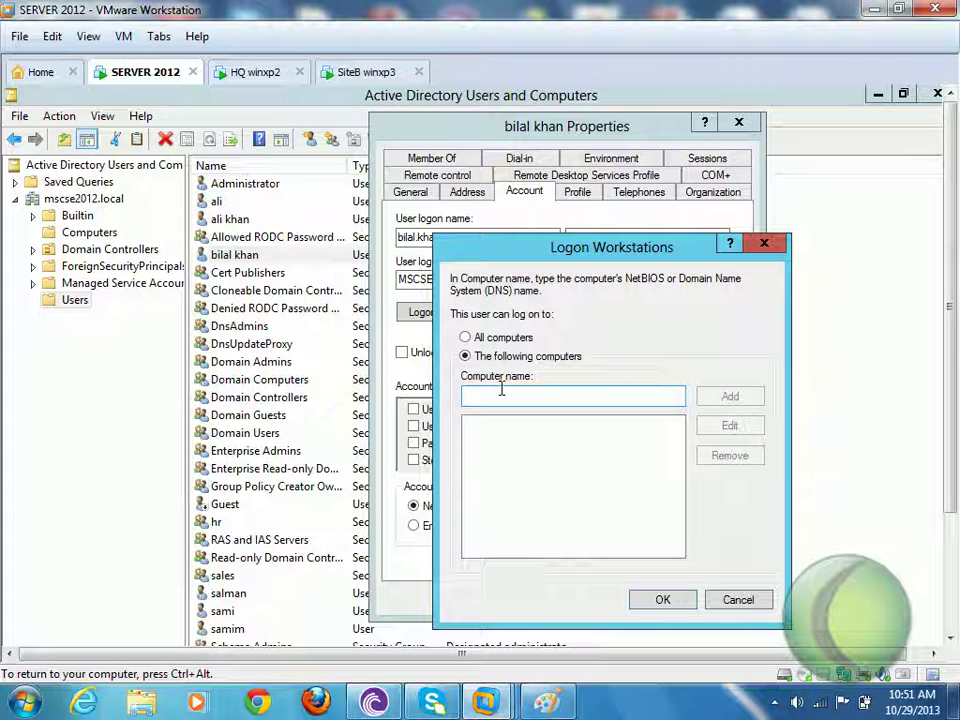
type("winxp2")
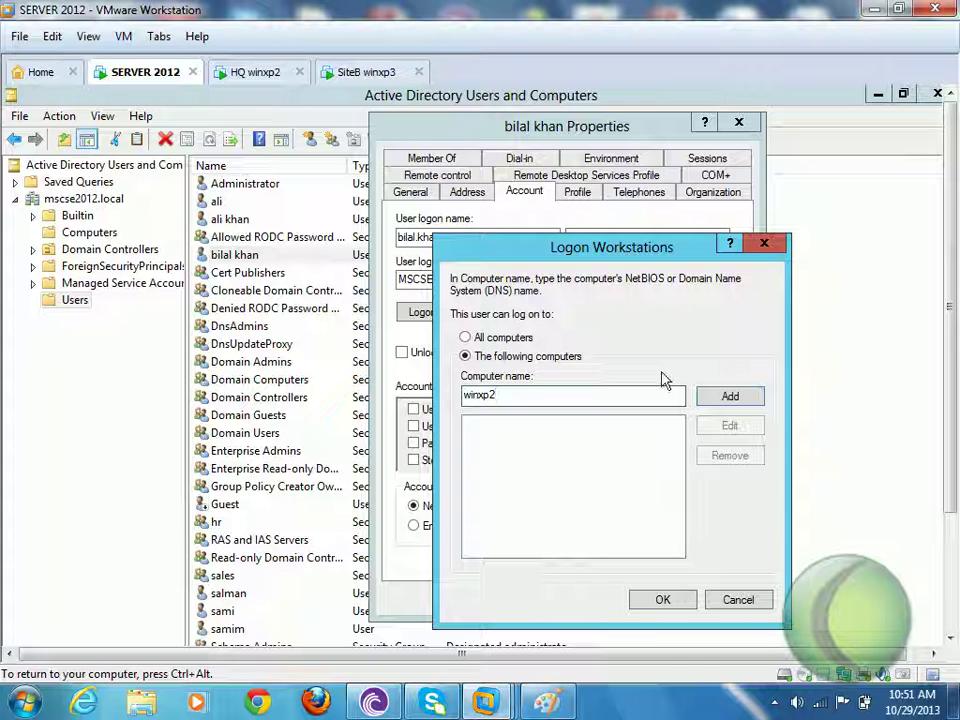
left_click(725, 405)
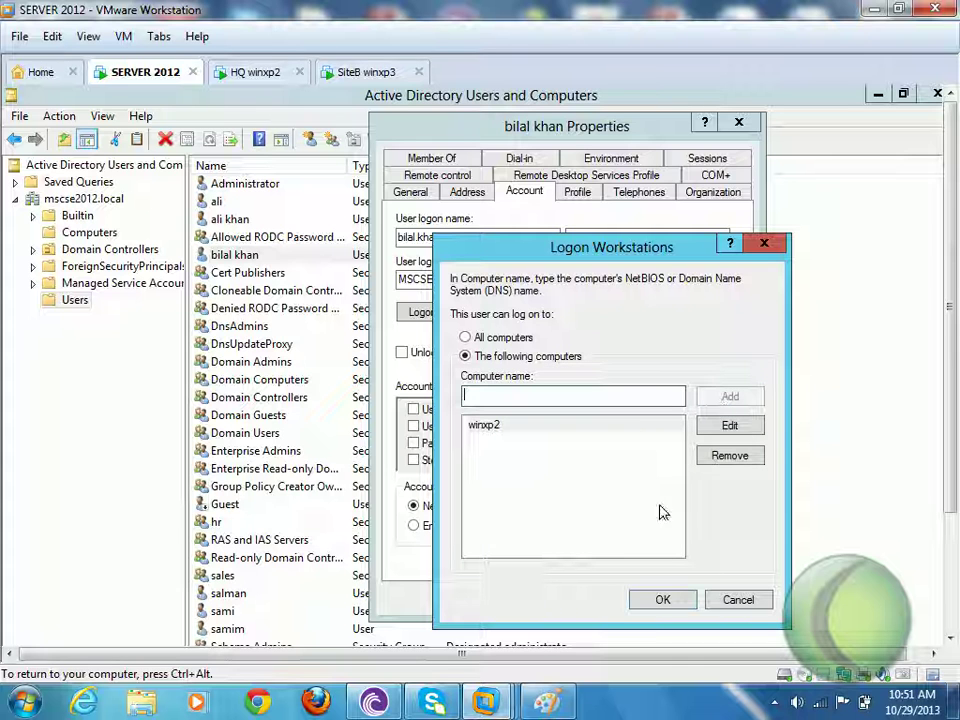
left_click(665, 600)
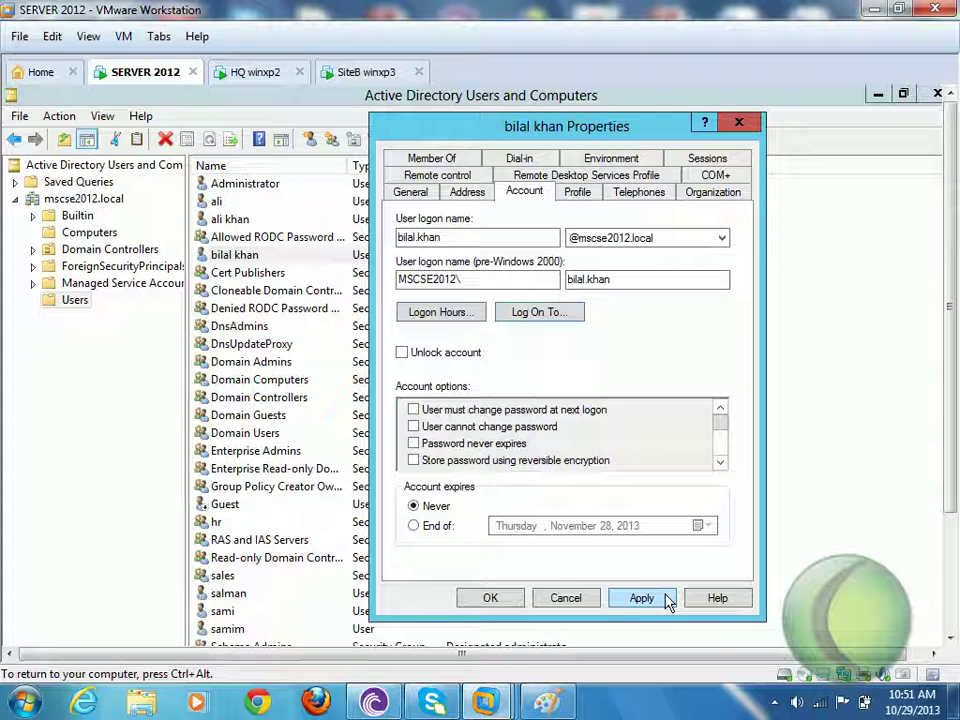
left_click(487, 598)
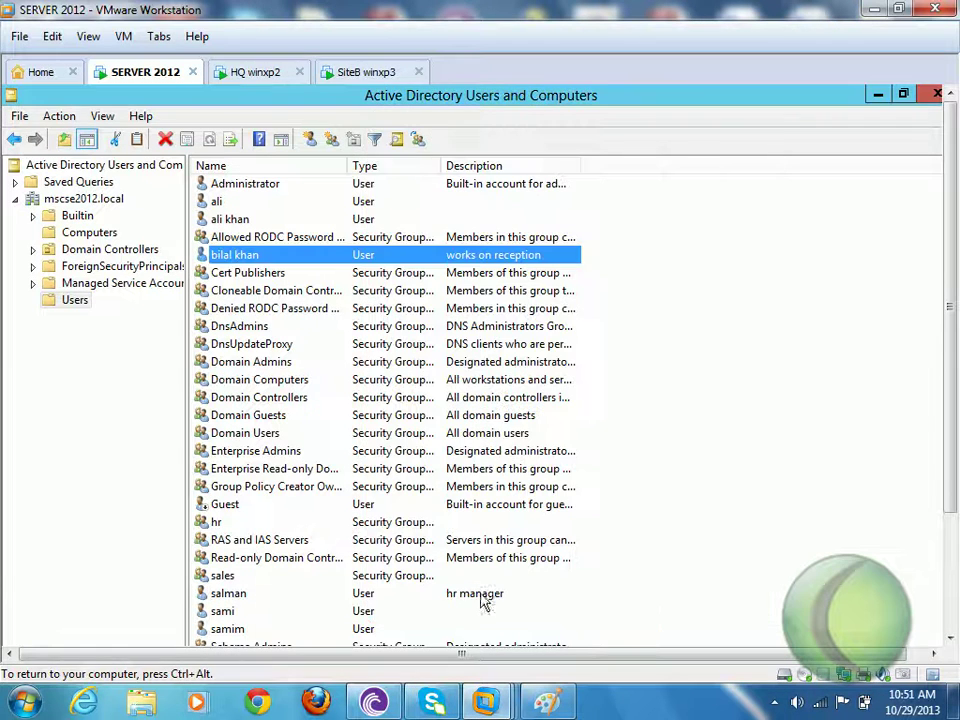
Switch to the HQ winxp2 machine and bring the Paint network diagram back up.
left_click(369, 72)
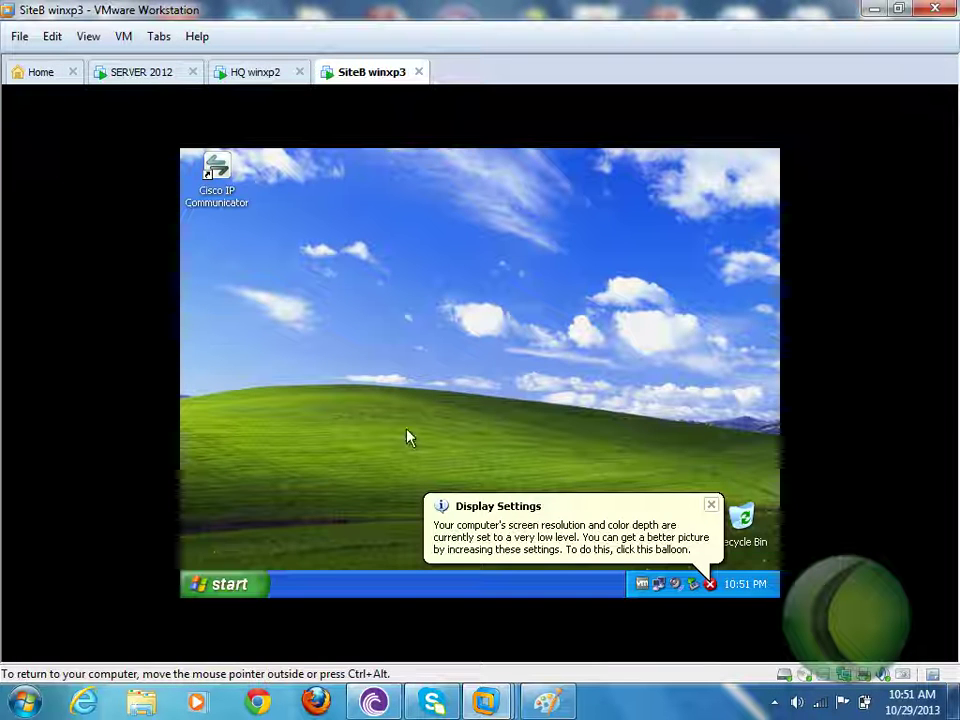
left_click(243, 82)
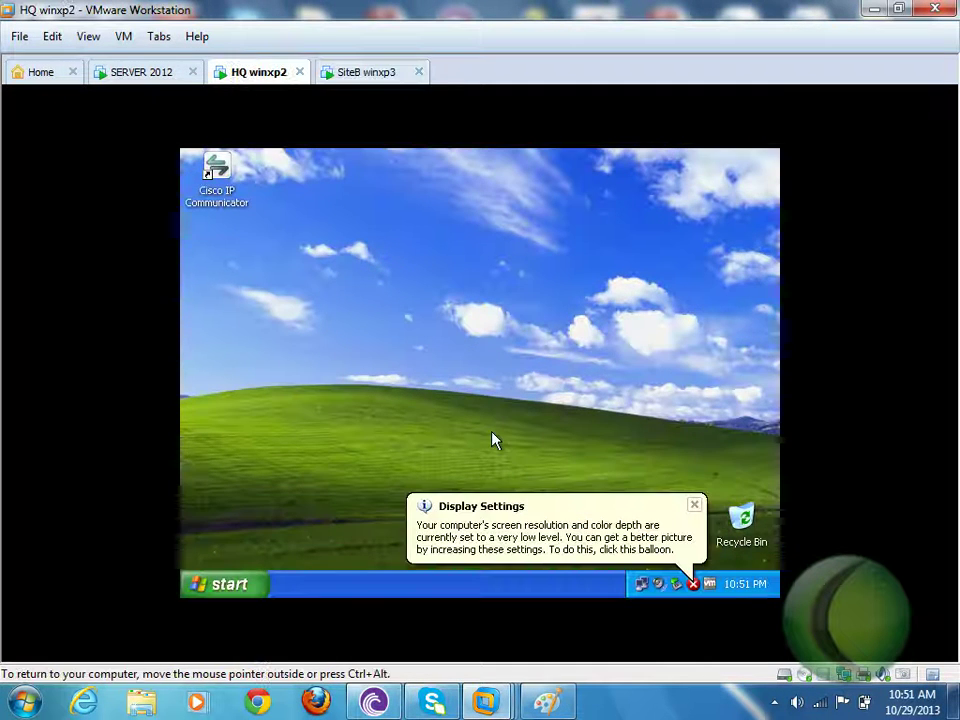
left_click(546, 700)
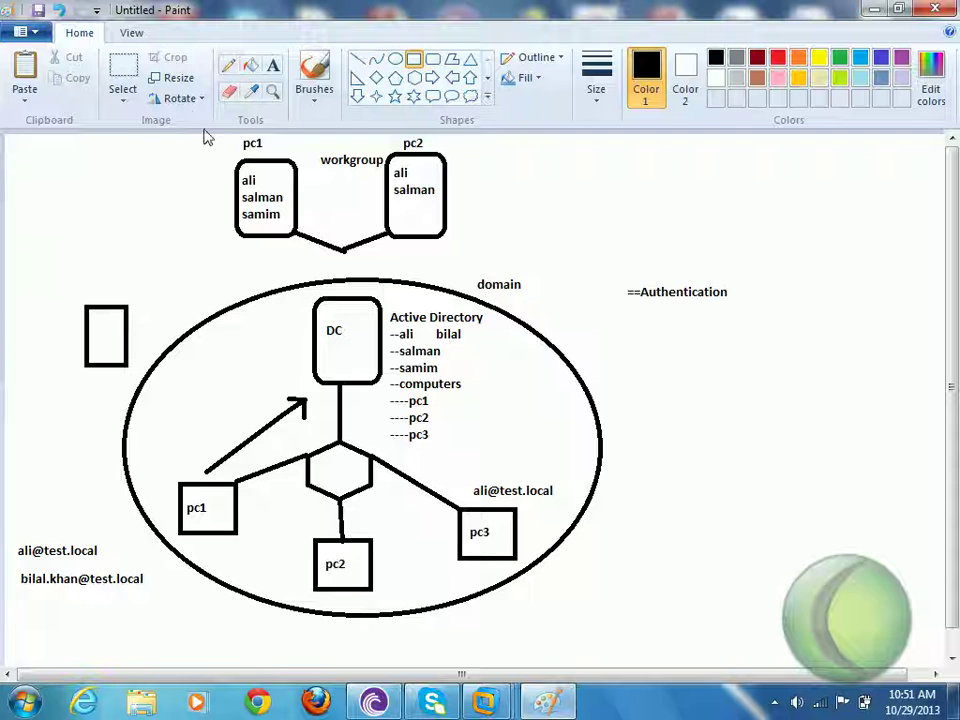
Erase the pc1 label in the lower-left box and write winxp2 in its place.
left_click(230, 91)
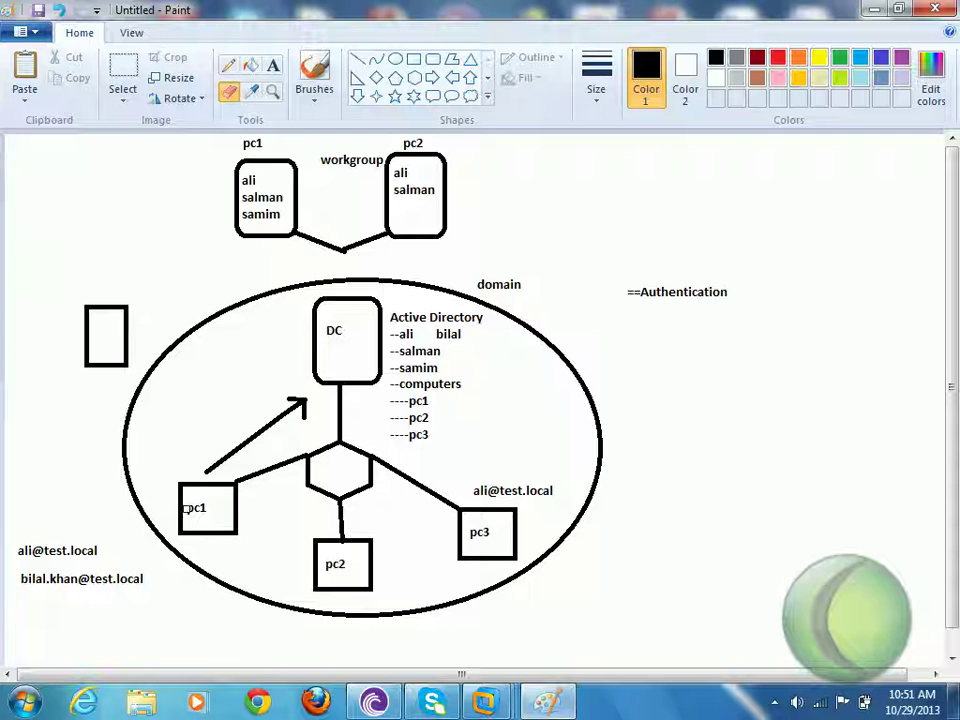
left_click(187, 509)
left_click(272, 66)
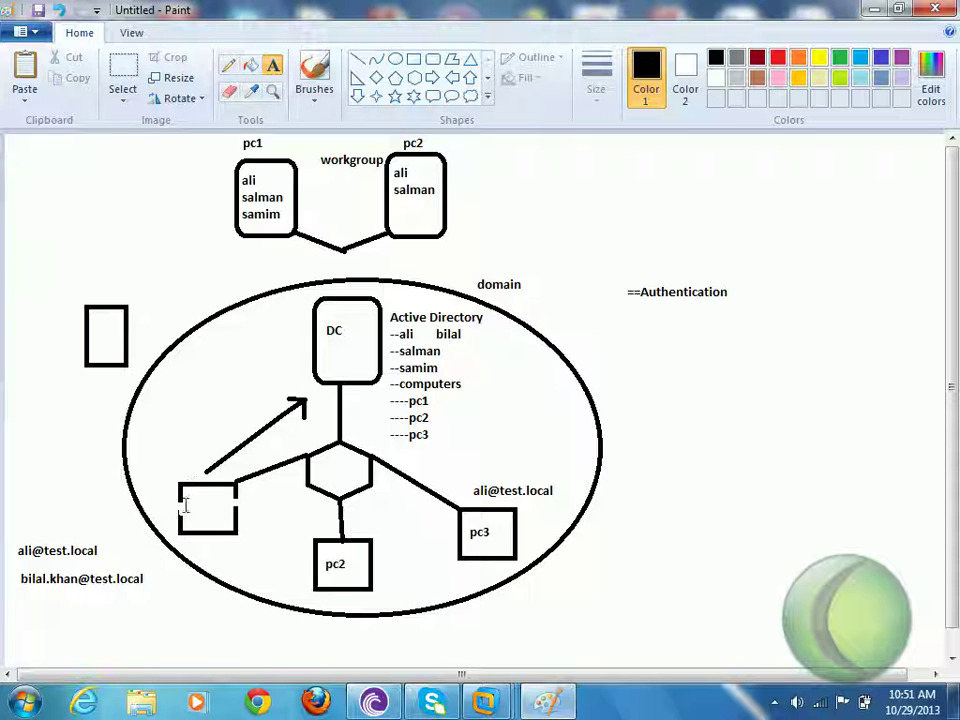
left_click(184, 506)
type("winxp2")
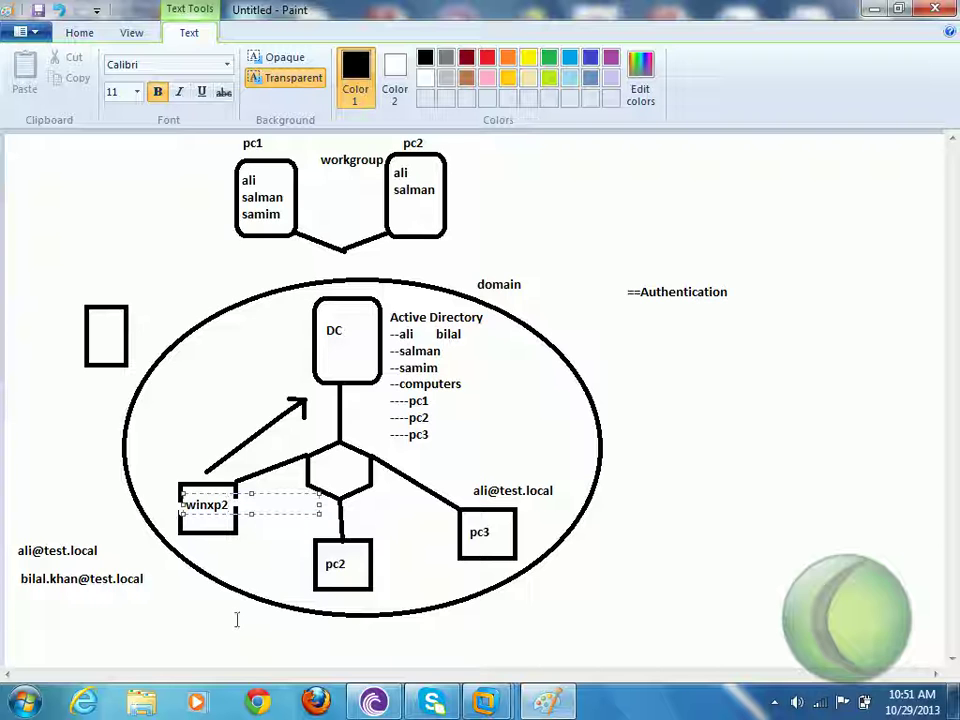
left_click(54, 210)
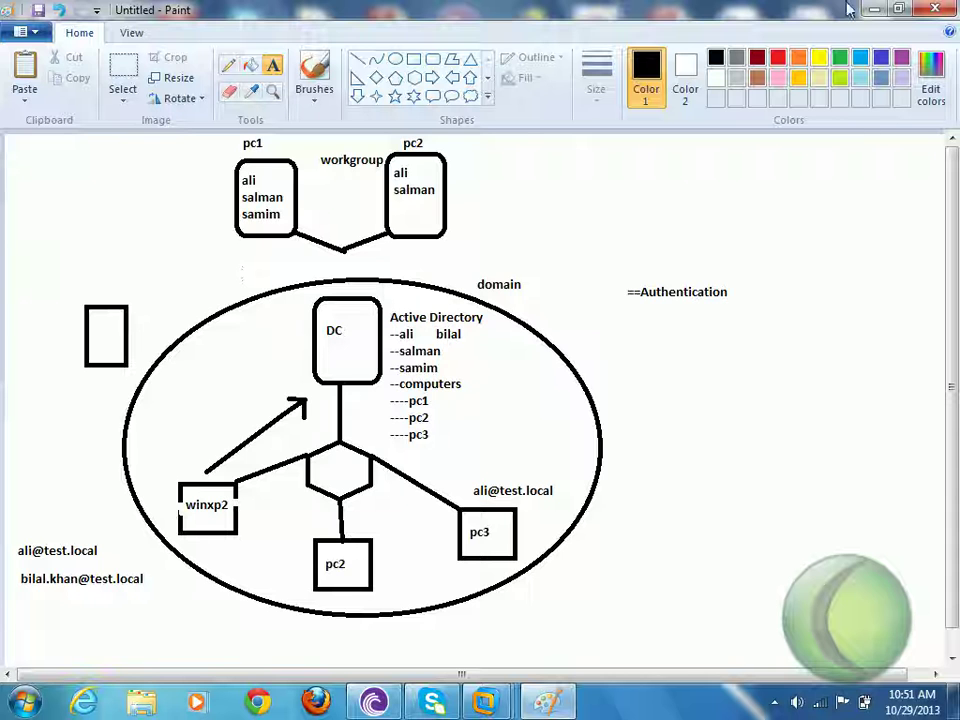
Check the reception user's Log On To list still allows only winxp2, closing it unchanged.
mouse_move(484, 703)
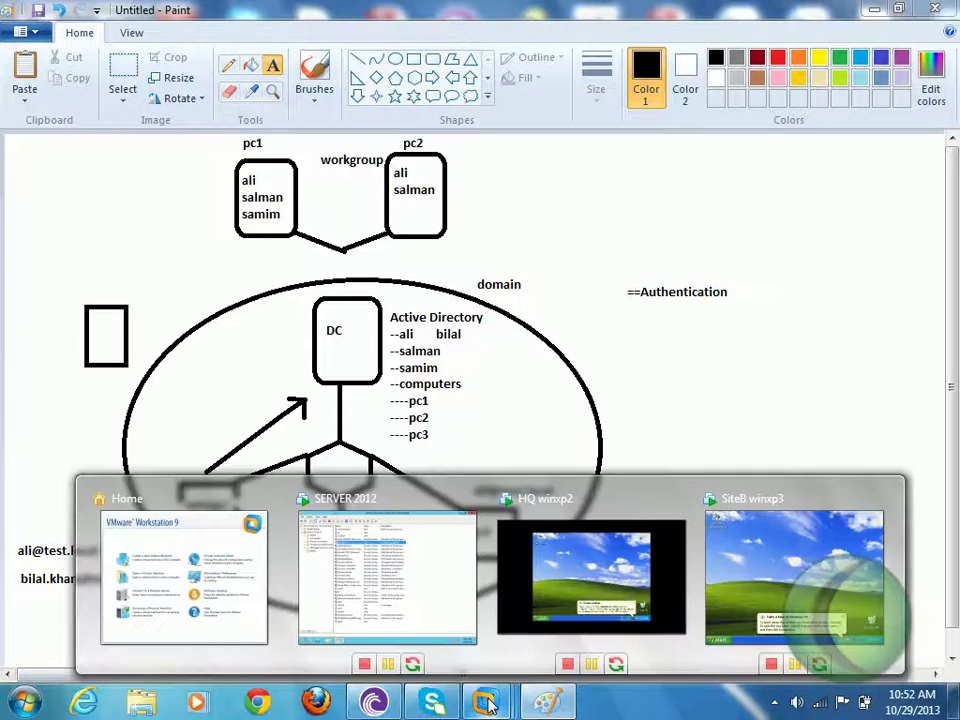
left_click(381, 579)
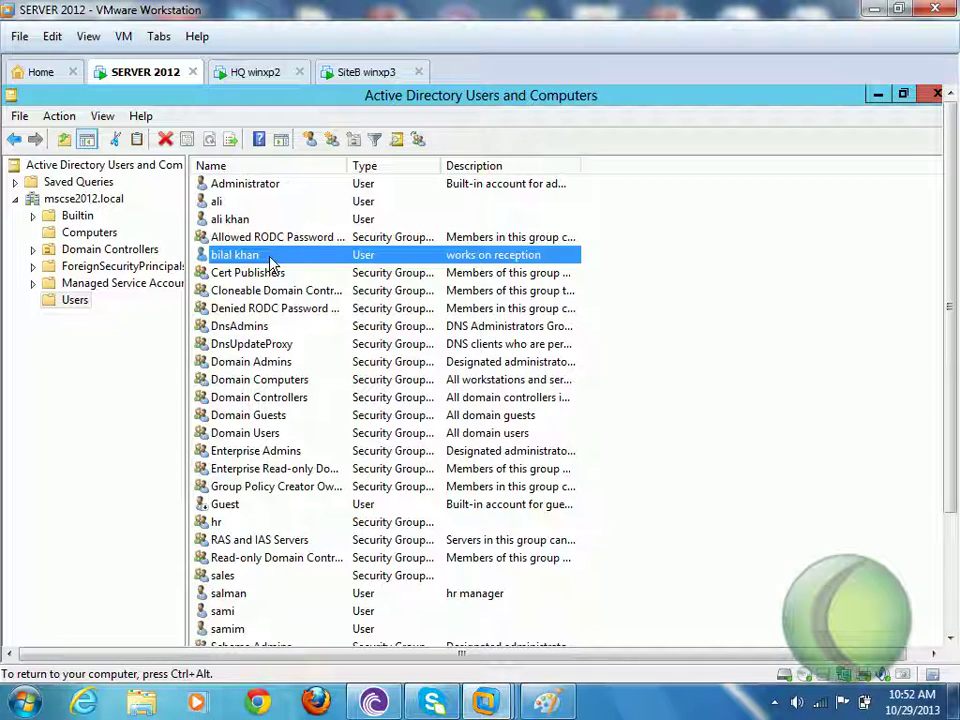
double_click(273, 257)
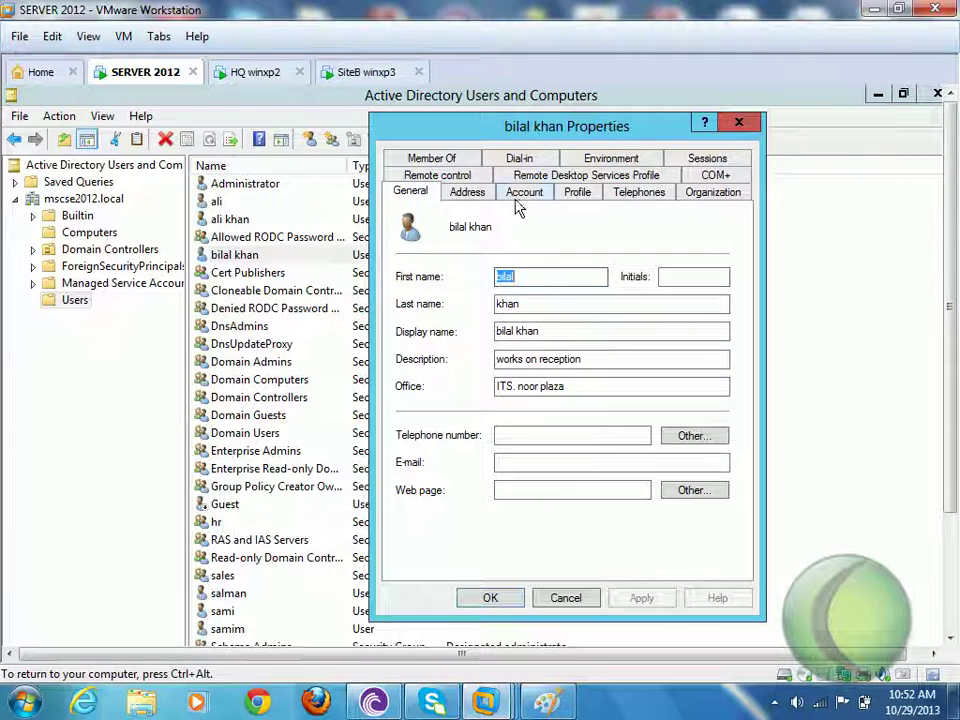
left_click(524, 192)
left_click(553, 314)
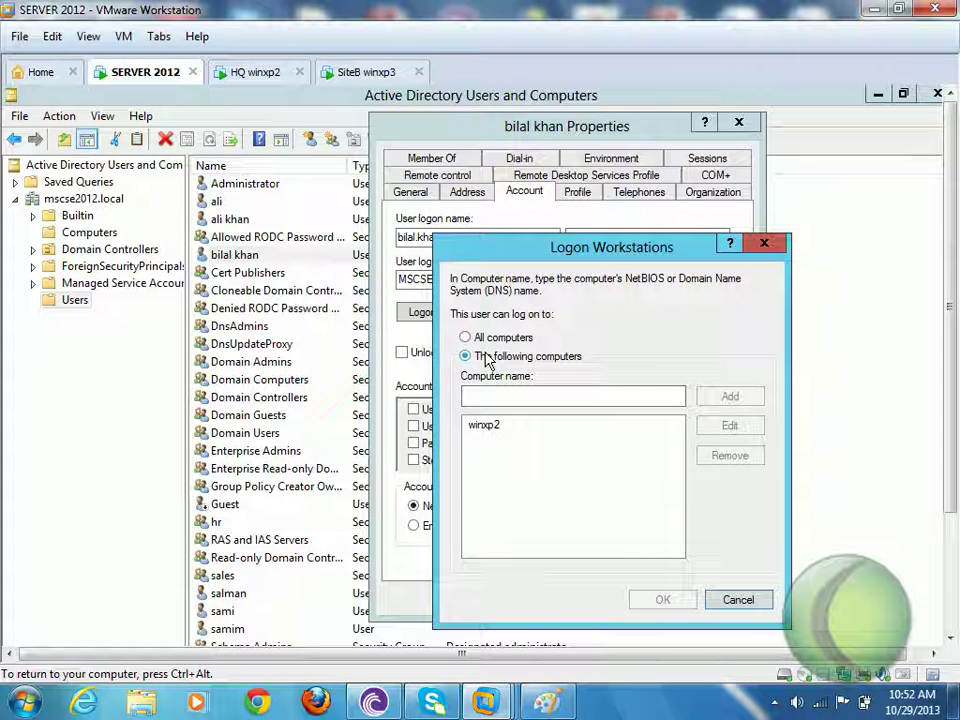
left_click(484, 426)
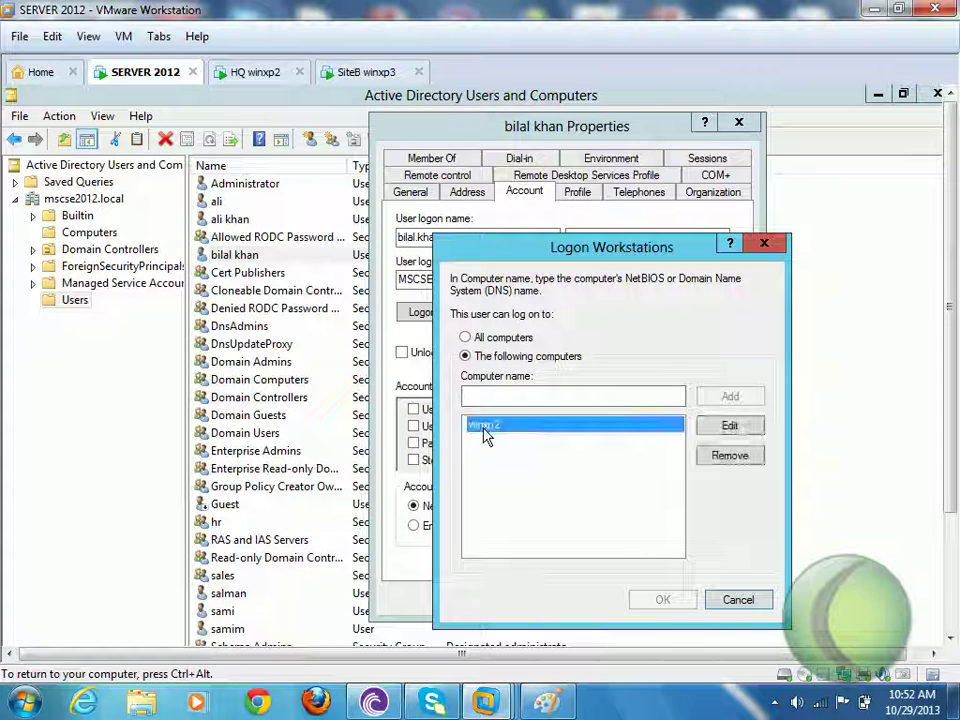
left_click(735, 600)
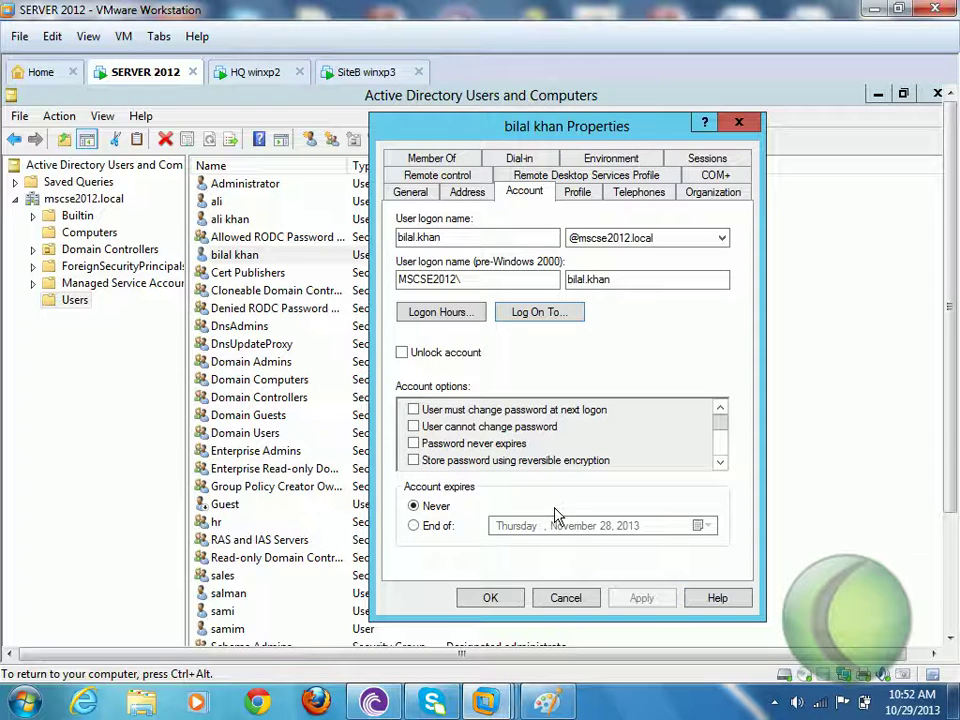
Close the user's properties and log the current user off SiteB winxp3.
left_click(489, 538)
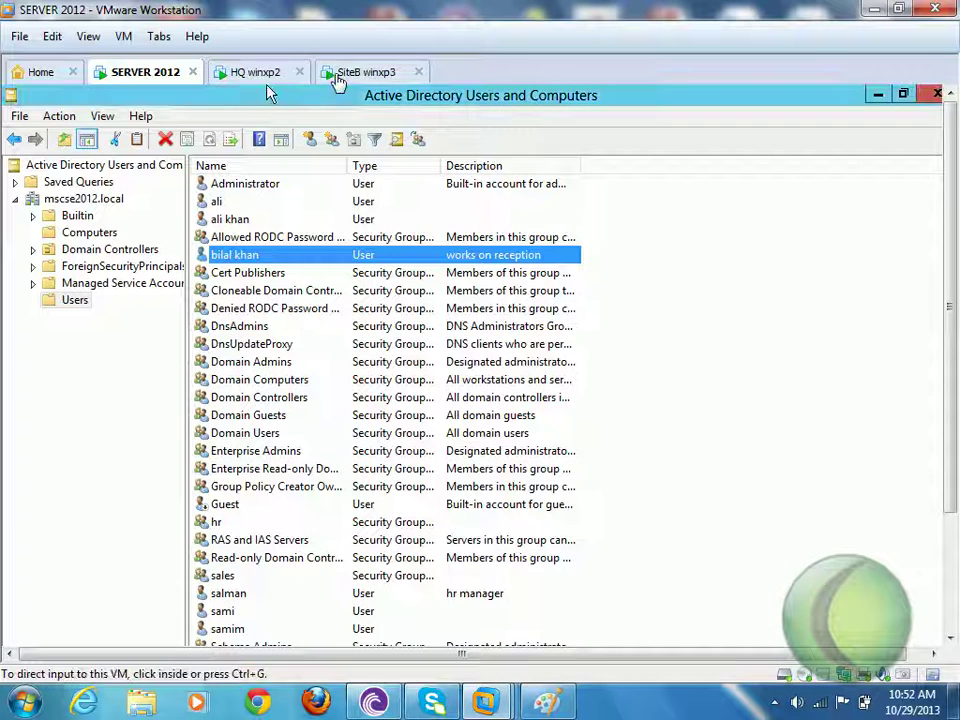
left_click(358, 72)
left_click(228, 592)
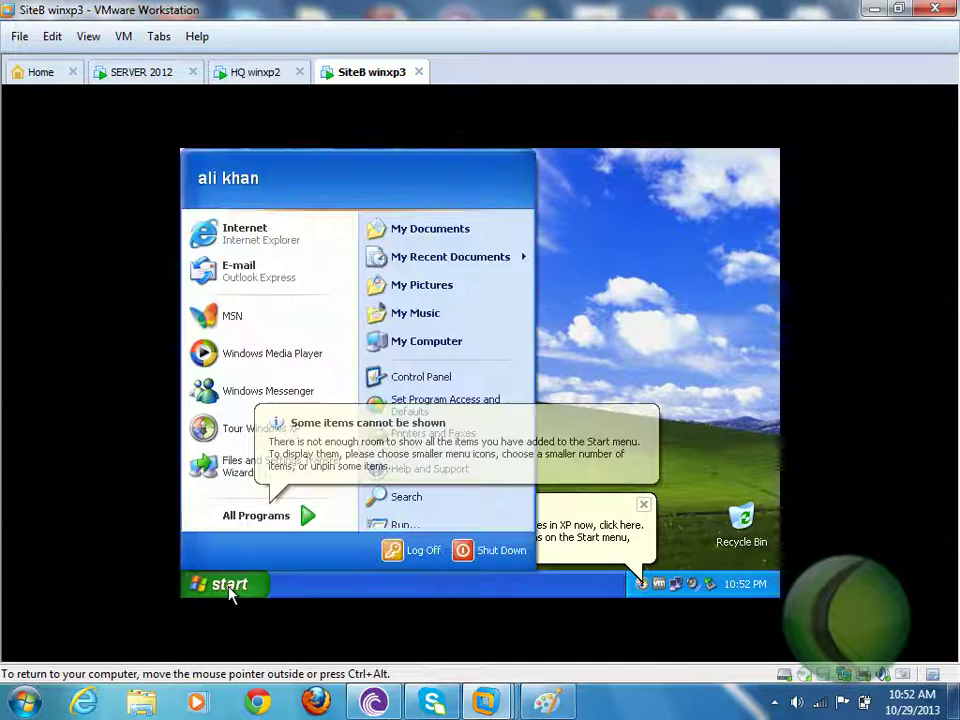
left_click(425, 551)
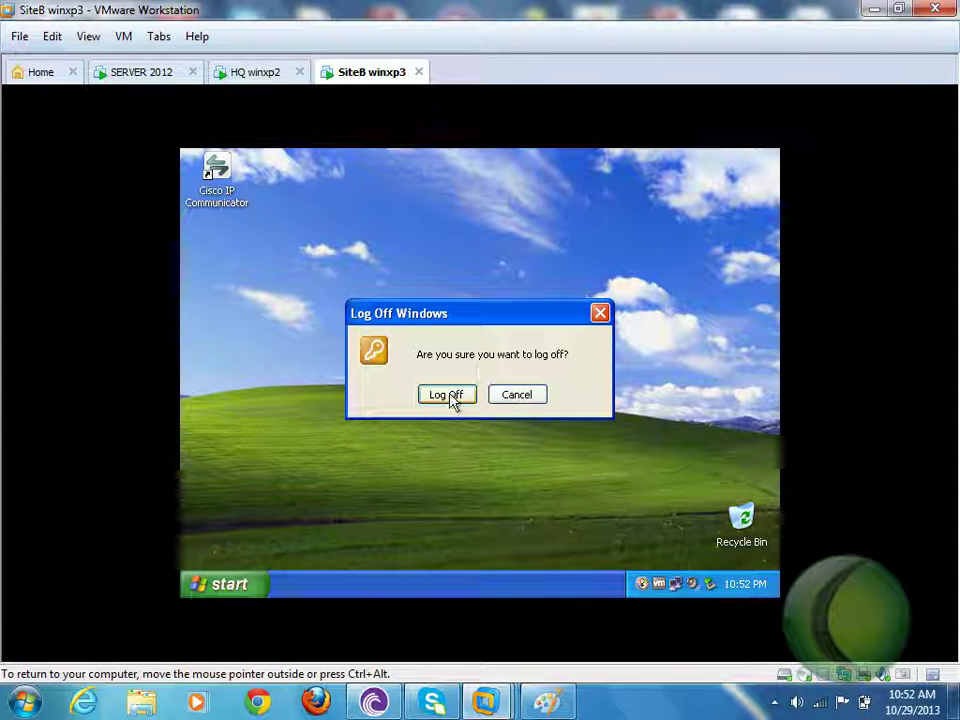
left_click(450, 398)
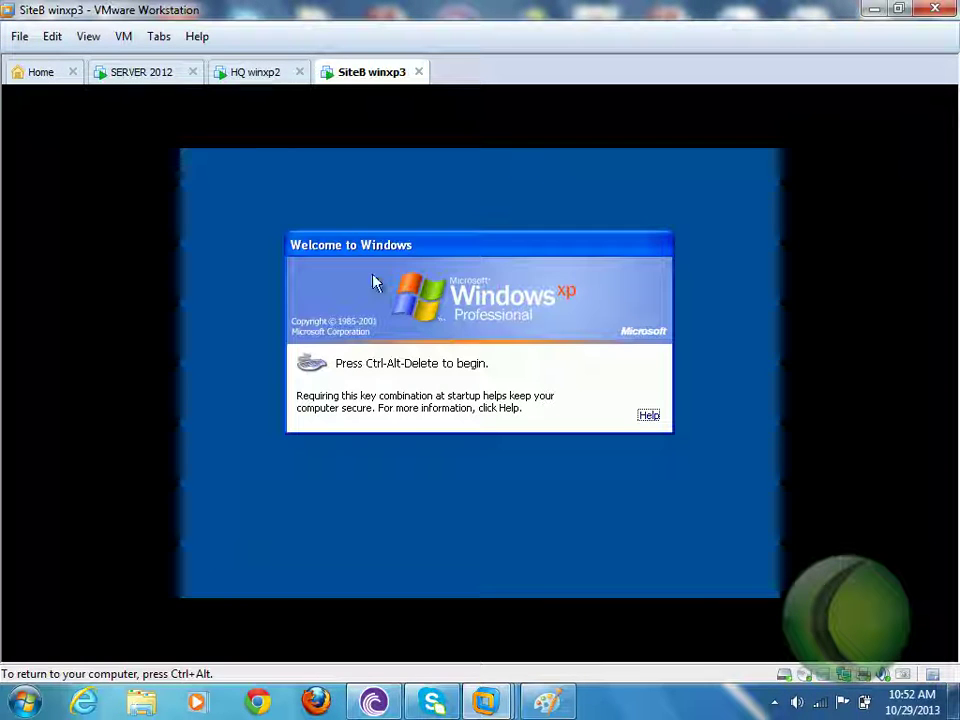
Sign in to the MSCSE2012 domain on winxp3, retrying after the failed password attempt.
left_click(121, 38)
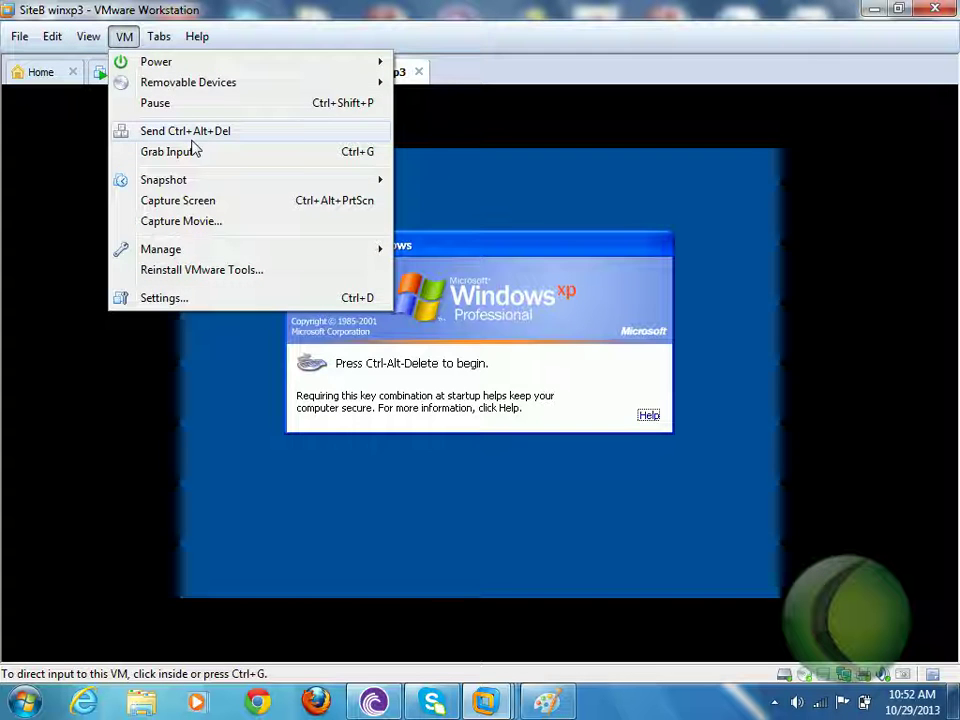
left_click(192, 136)
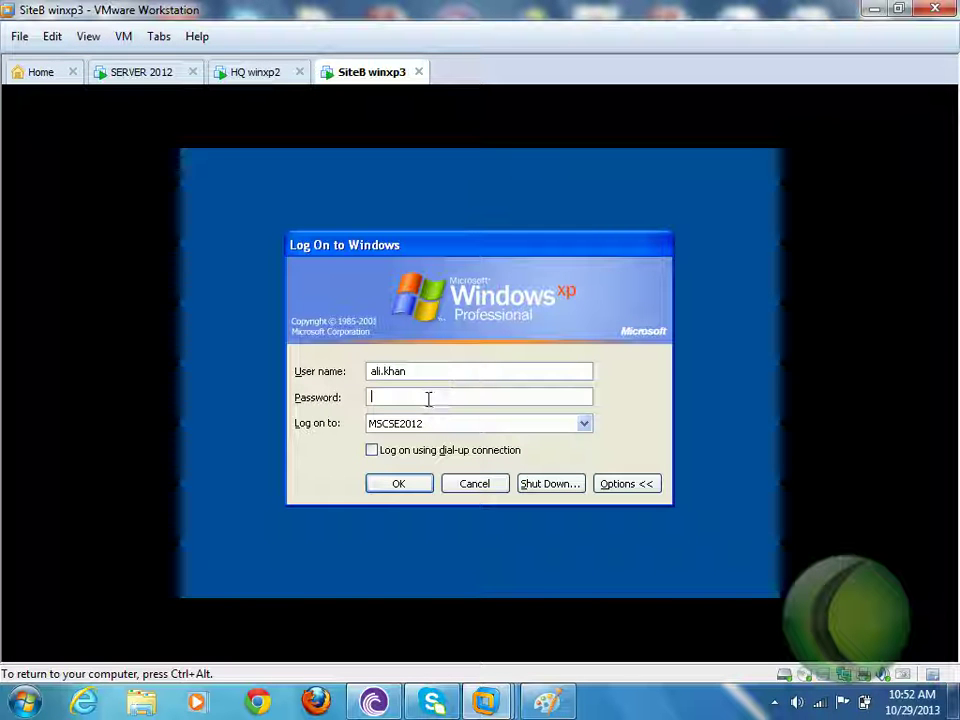
type("•••••••")
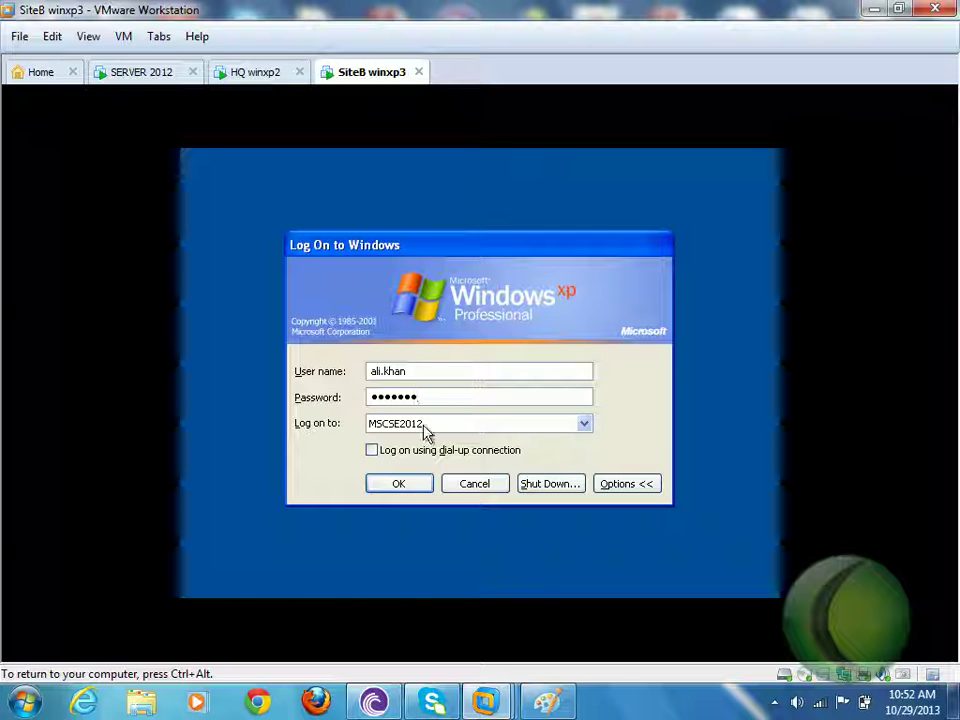
left_click(413, 486)
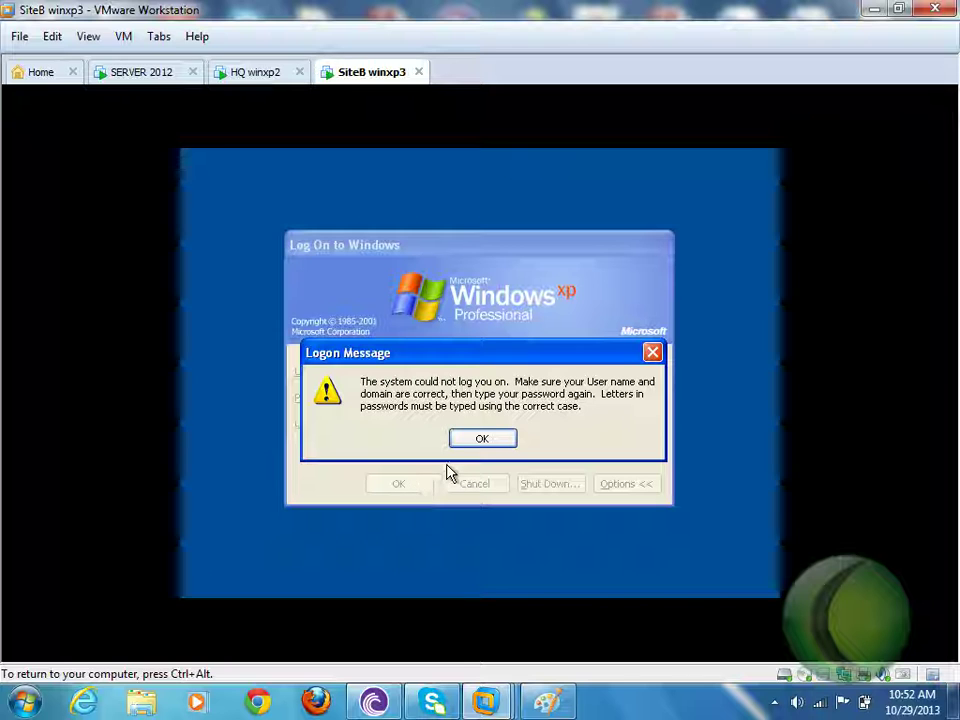
left_click(482, 442)
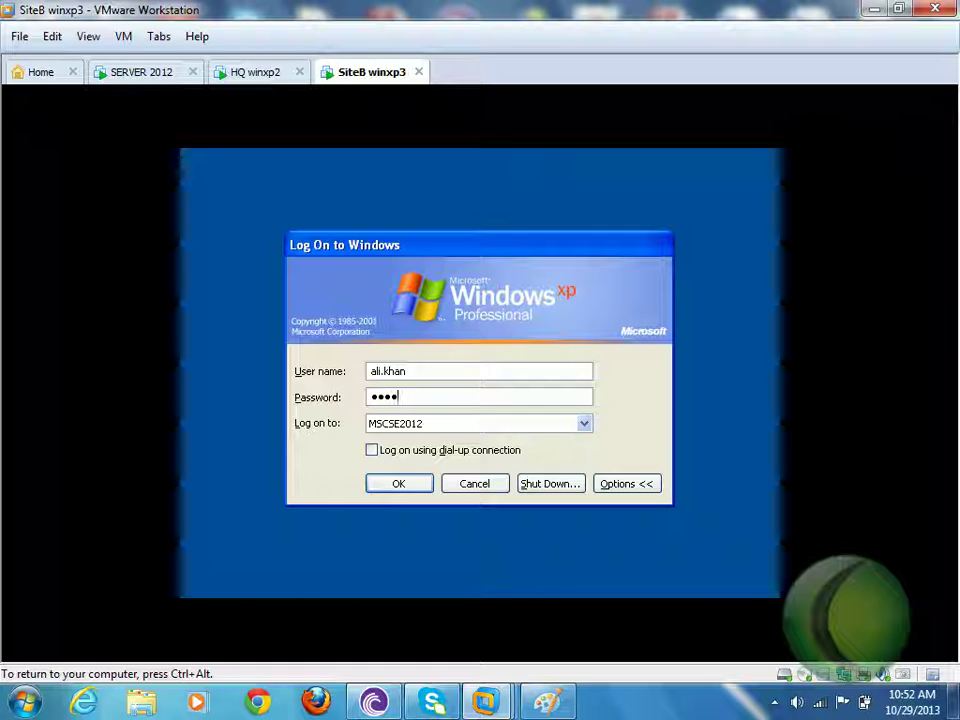
type("**")
left_click(417, 484)
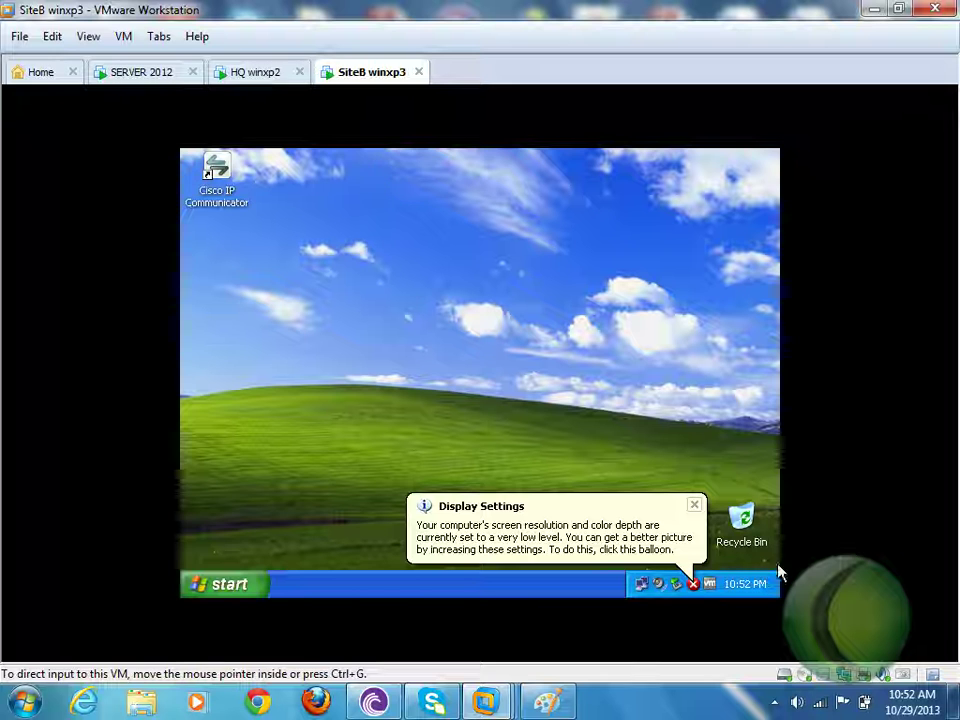
left_click(694, 505)
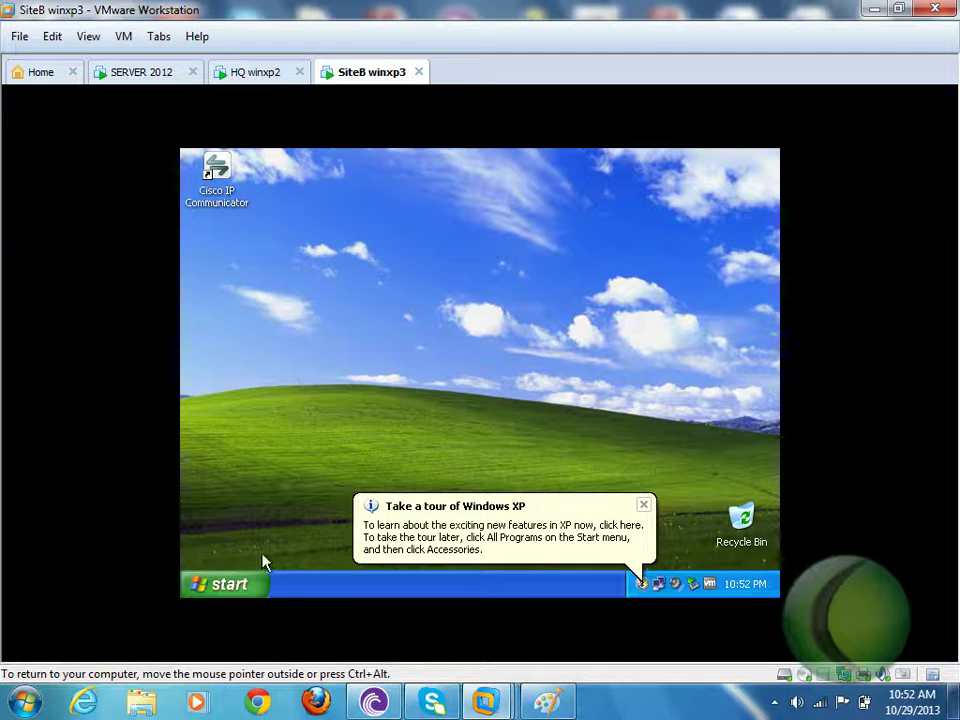
Run hostname in a command prompt to confirm the name winxp3, then exit.
left_click(248, 588)
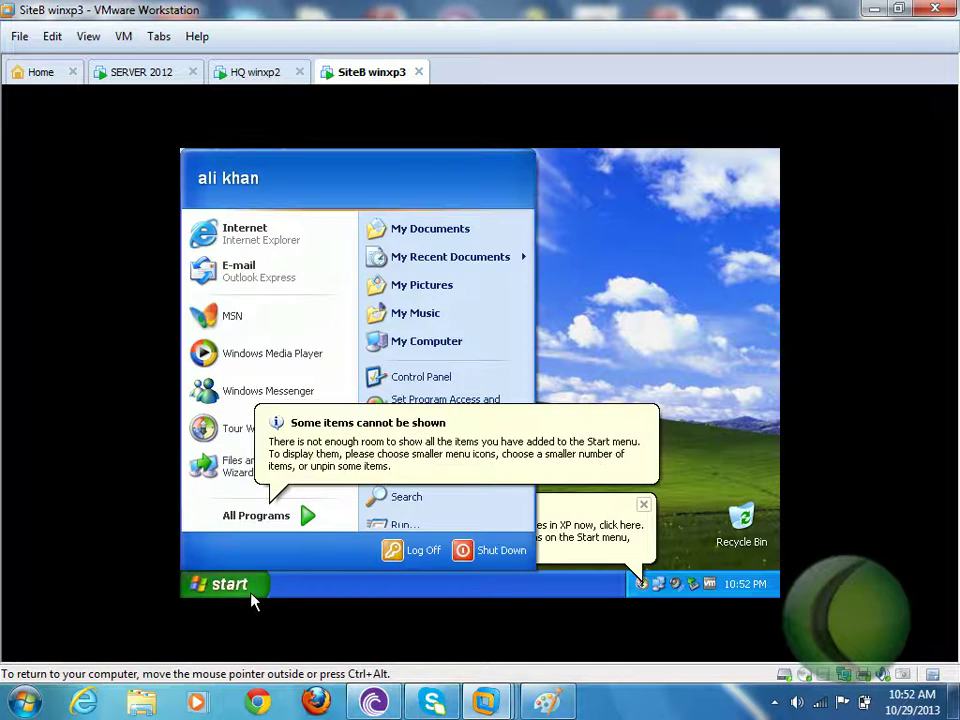
left_click(402, 526)
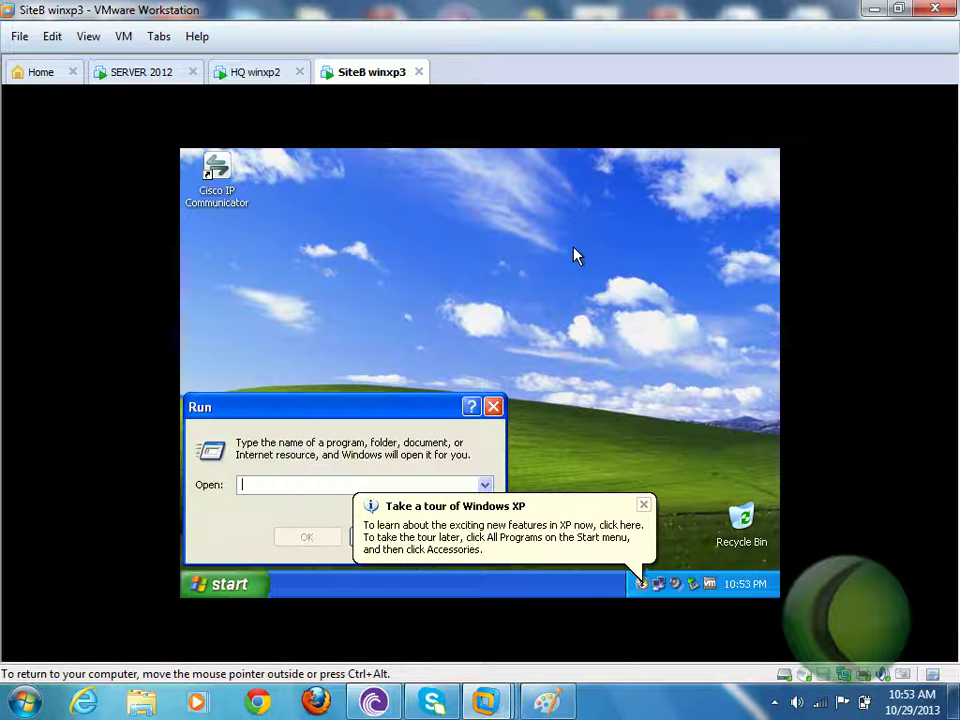
type("cmd")
key("Return")
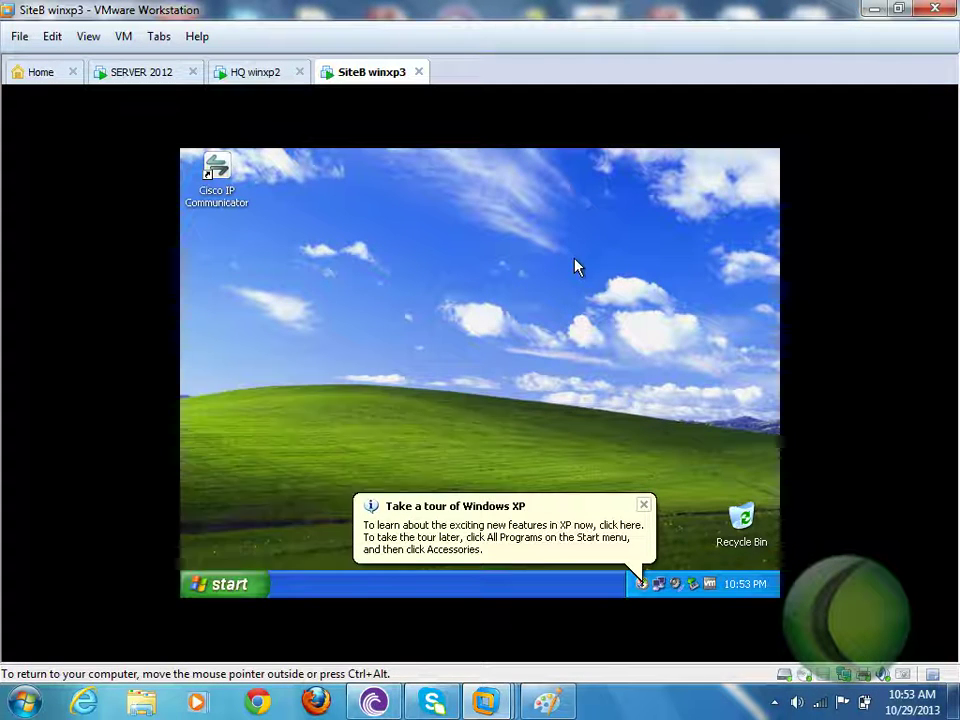
type("ho")
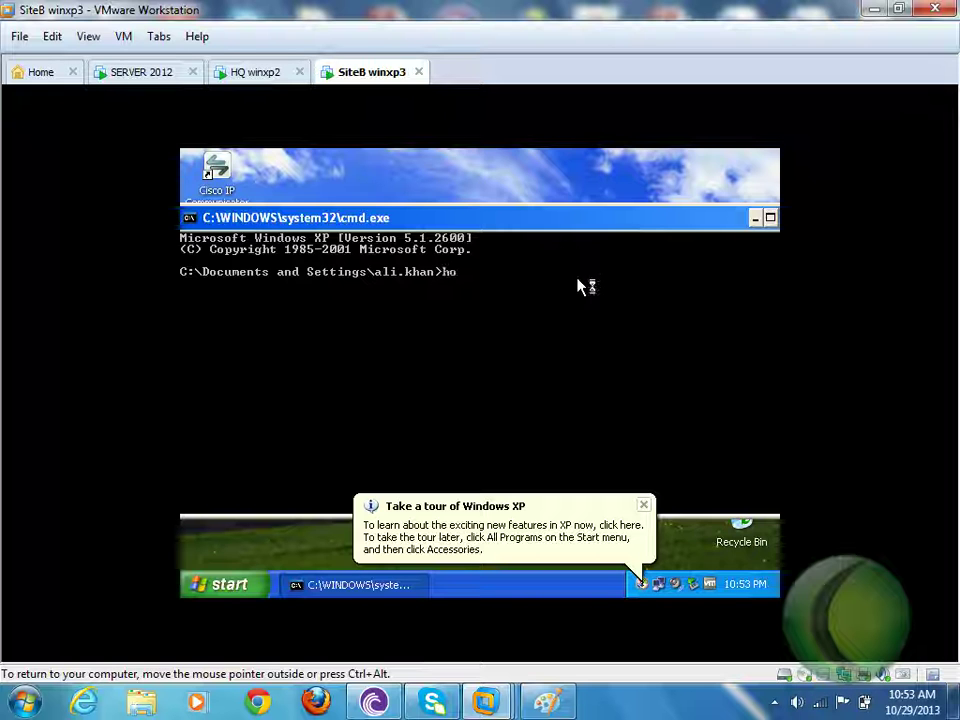
type("stname")
key("Return")
type("exit")
key("Return")
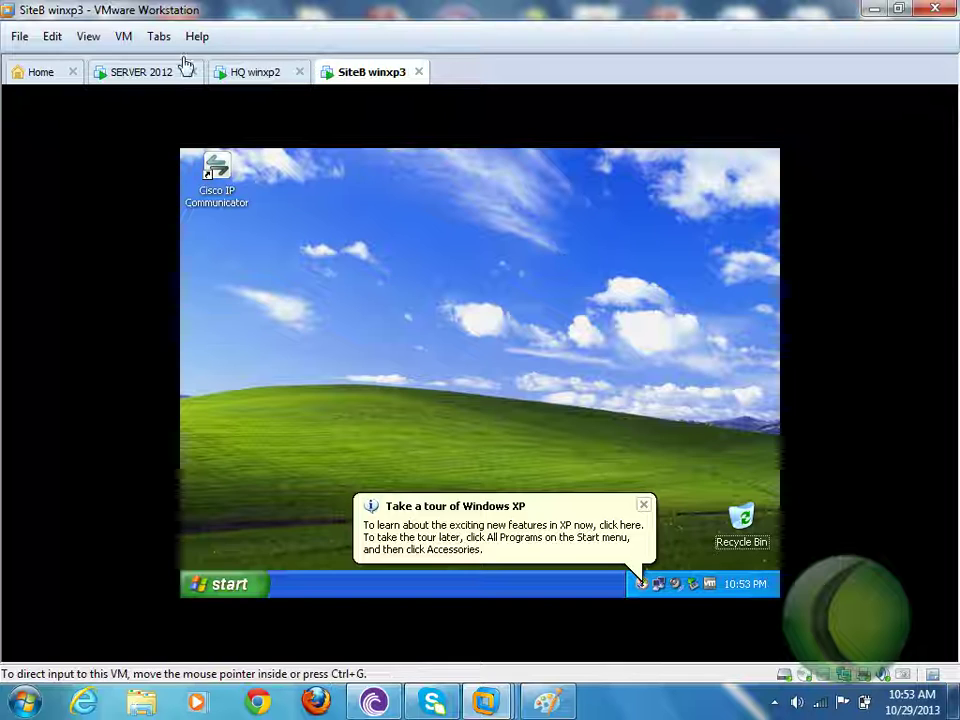
left_click(152, 76)
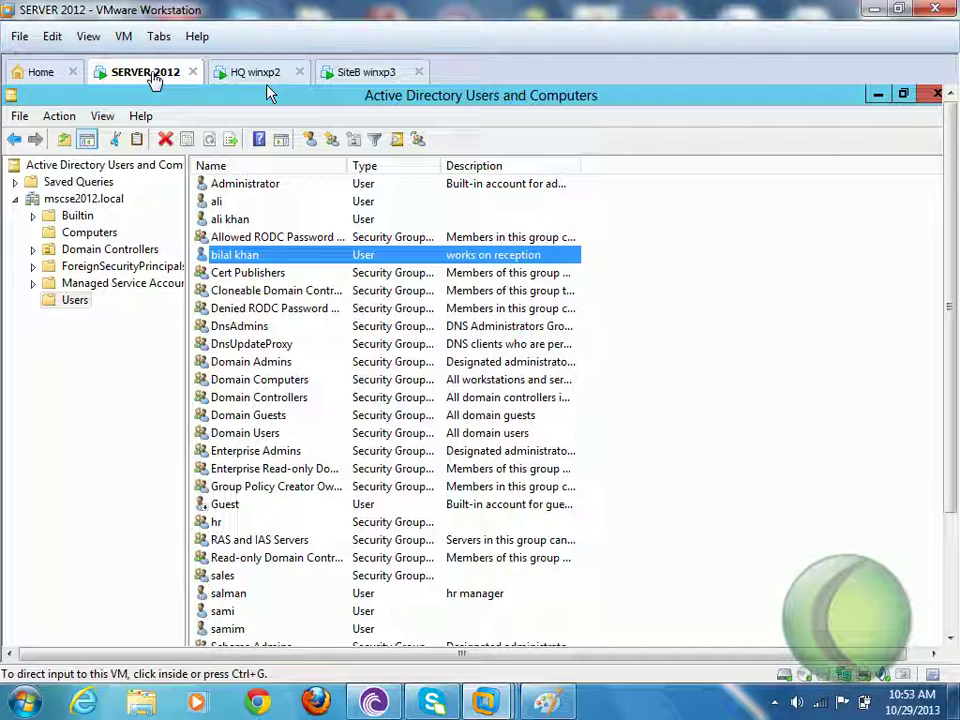
double_click(317, 258)
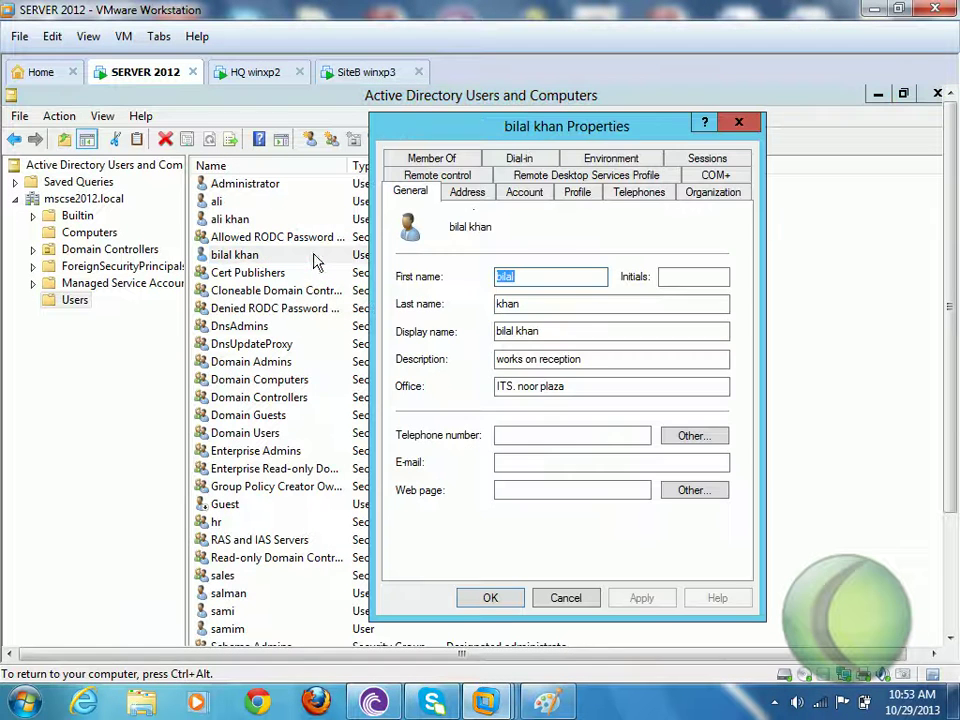
left_click(547, 195)
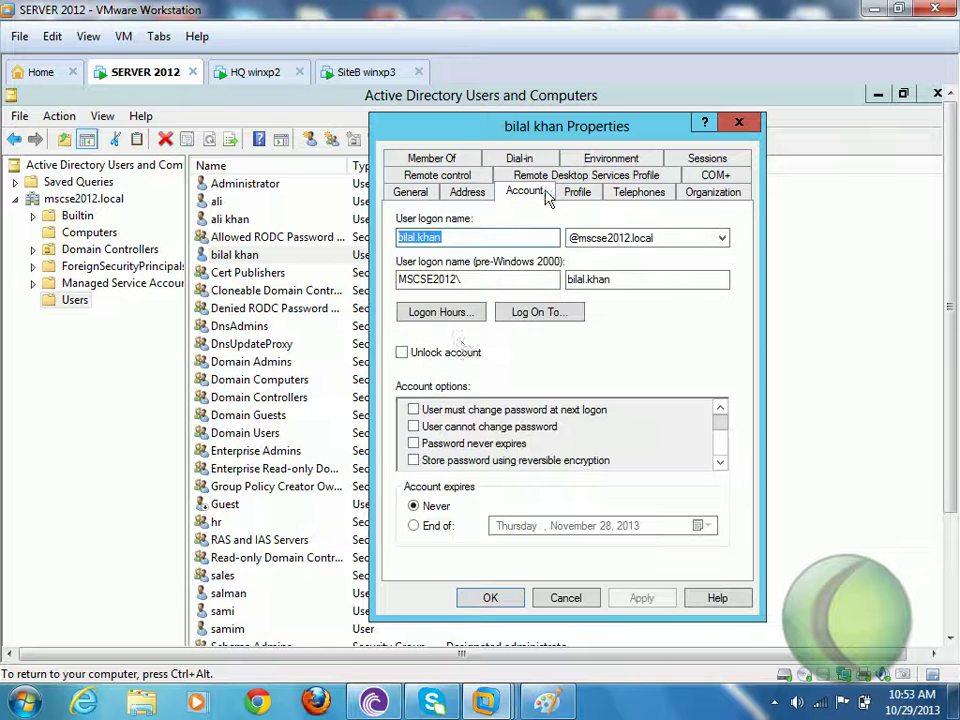
left_click(521, 318)
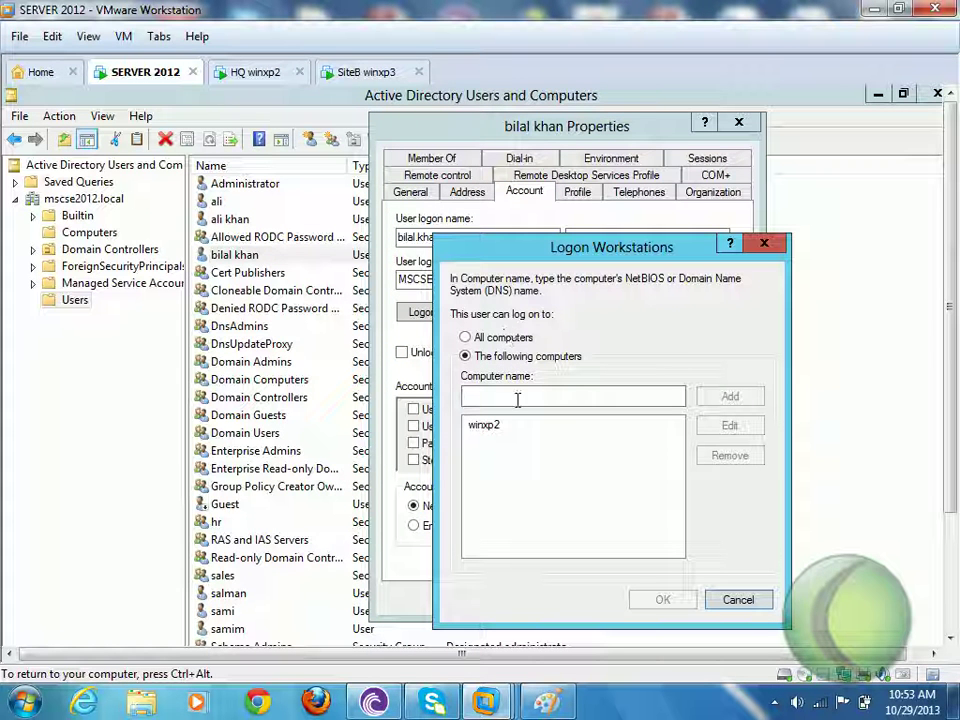
left_click(736, 600)
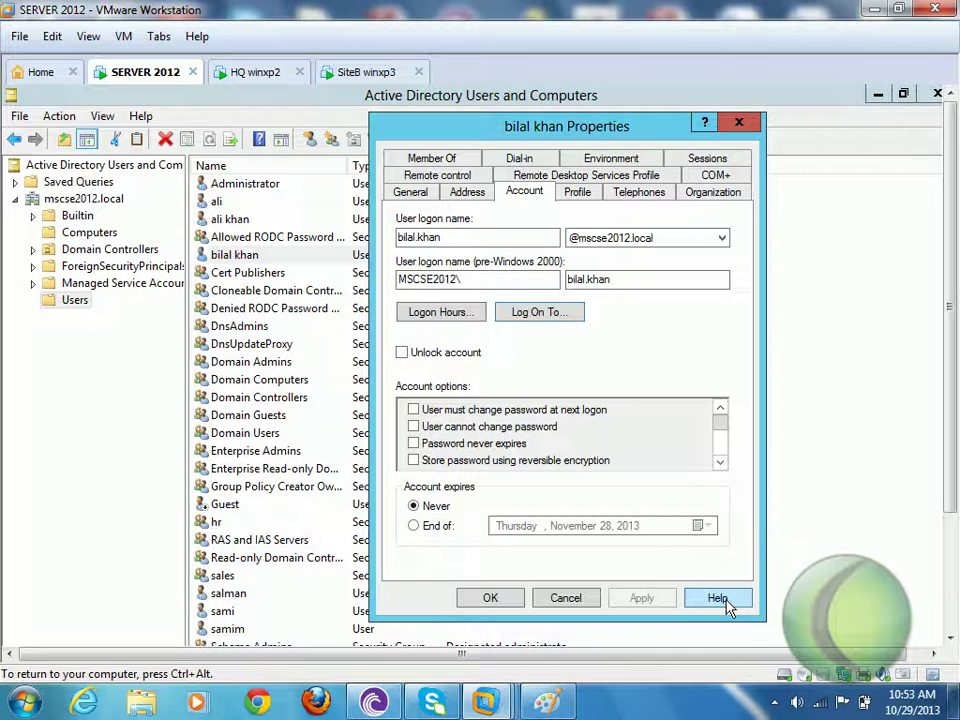
left_click(500, 604)
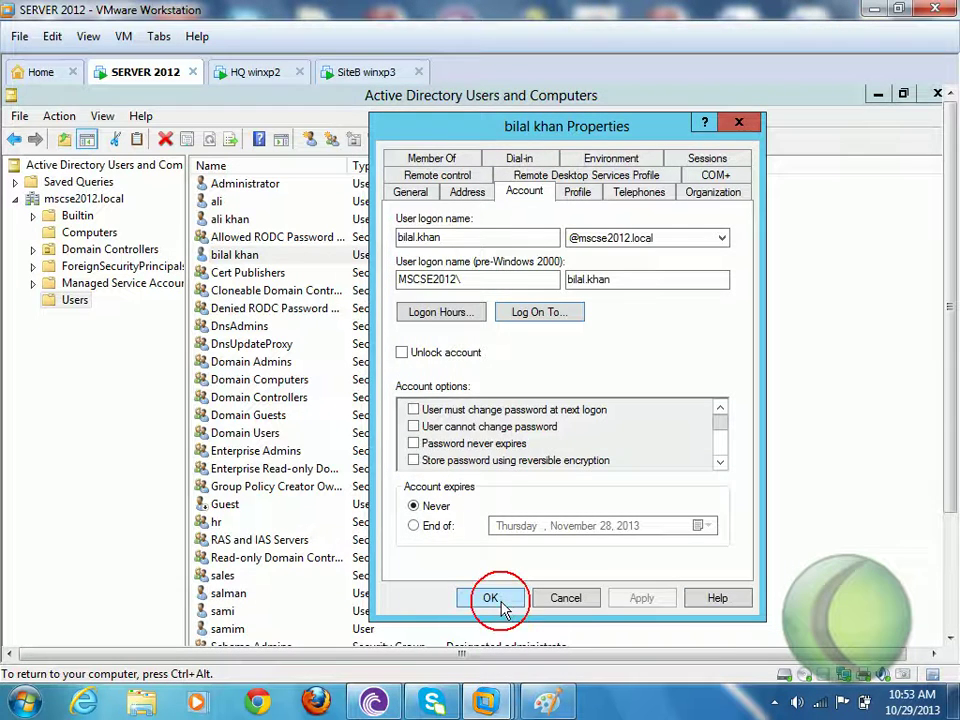
left_click(360, 72)
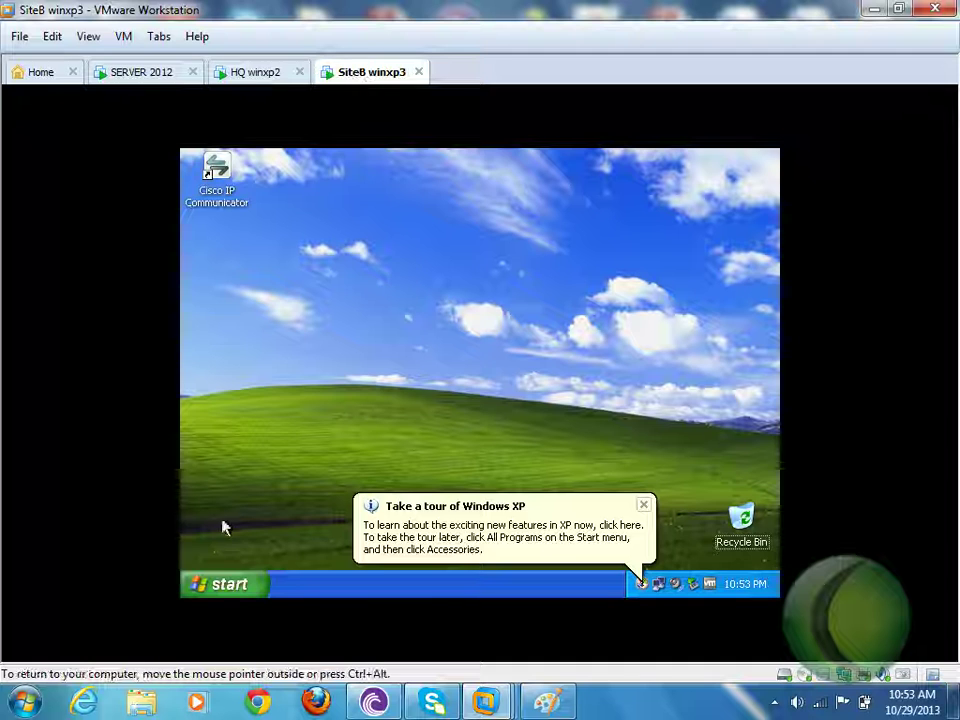
Log the current user off SiteB winxp3.
left_click(231, 583)
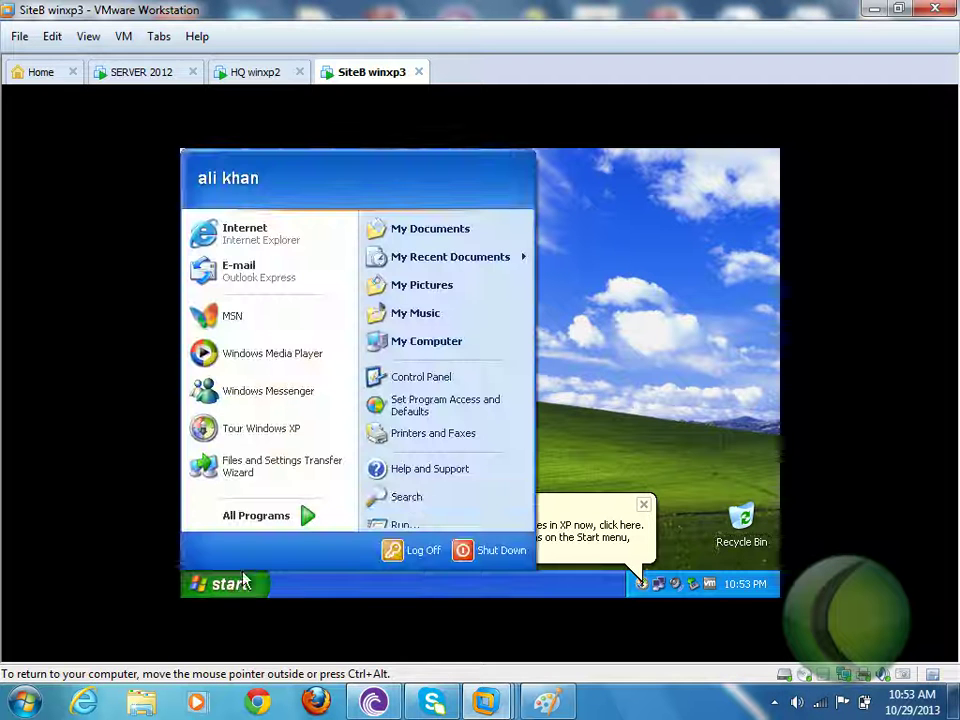
left_click(420, 551)
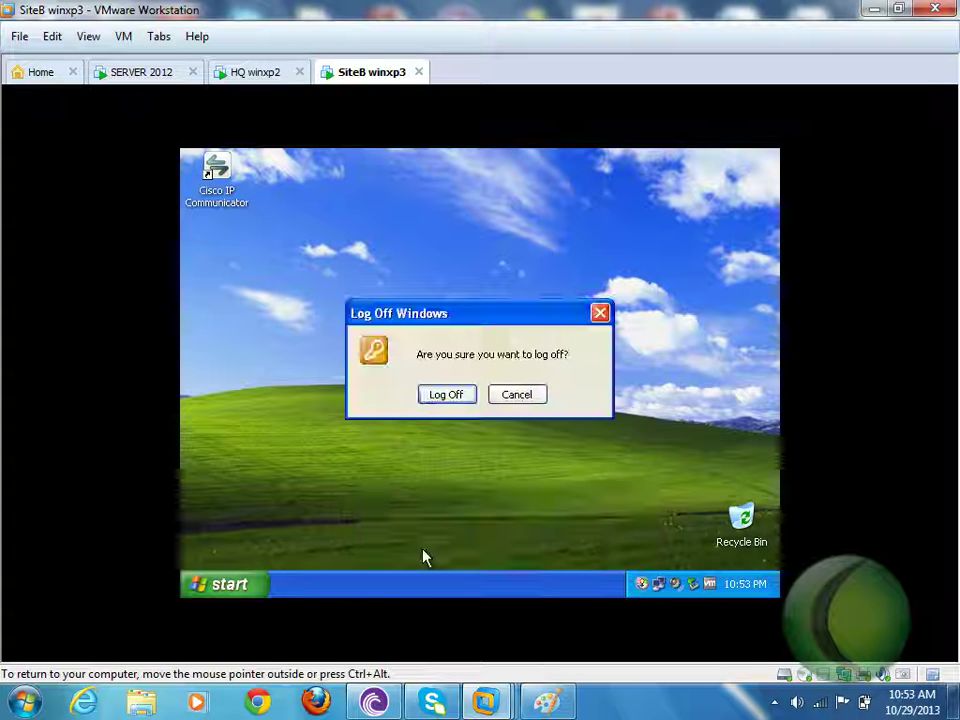
left_click(451, 399)
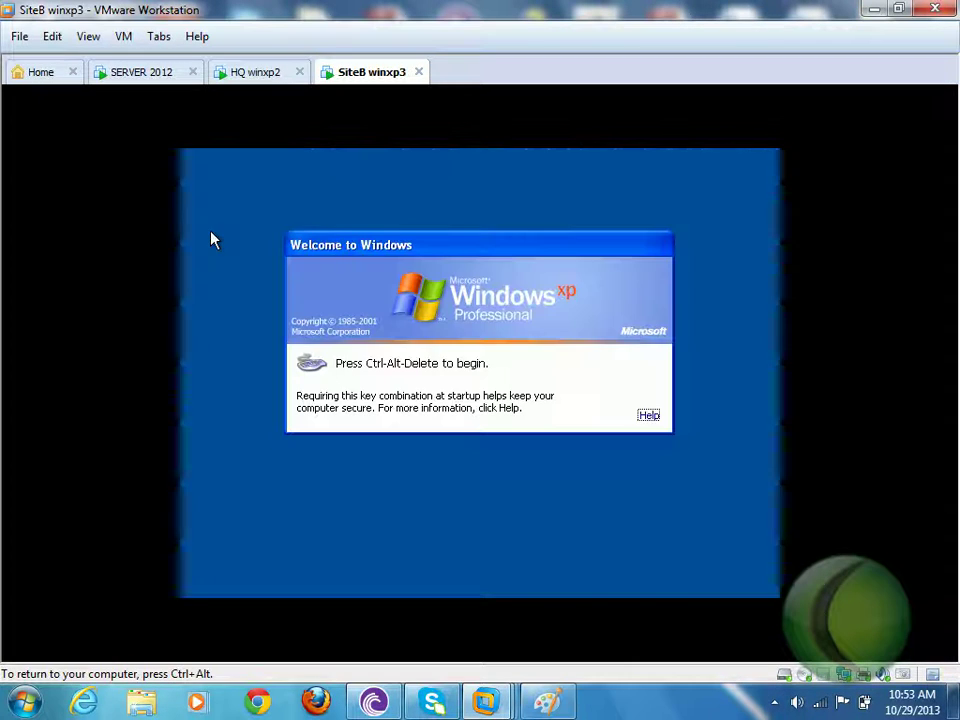
Attempt logon as the restricted reception user and dismiss the 'cannot use this computer' refusal.
left_click(121, 36)
left_click(192, 131)
left_click(413, 371)
double_click(413, 371)
type("bilal.")
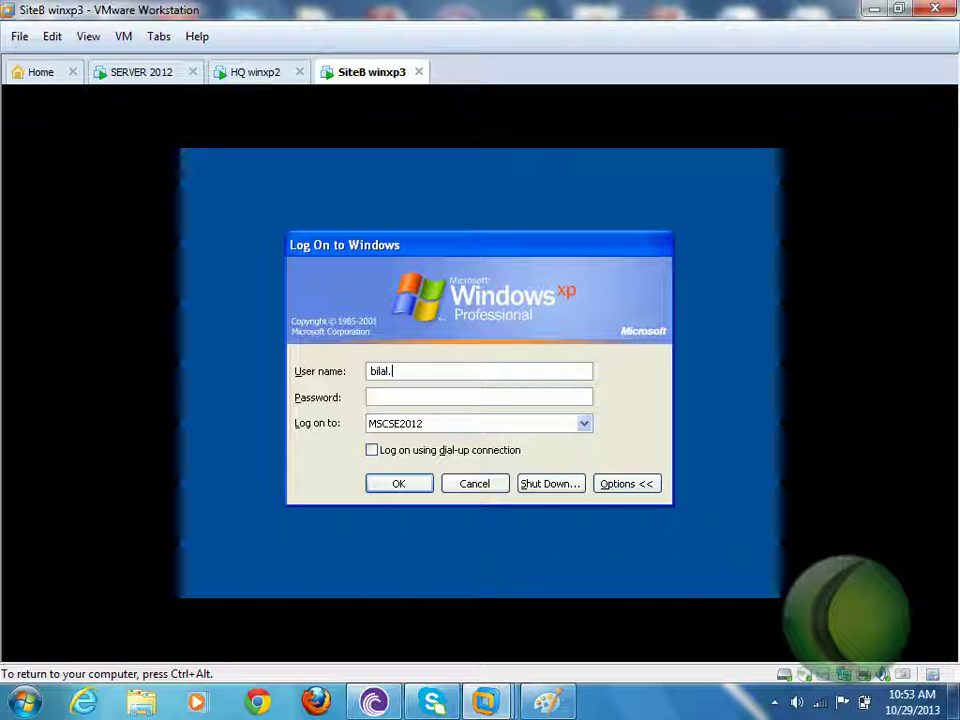
left_click(372, 397)
type("***")
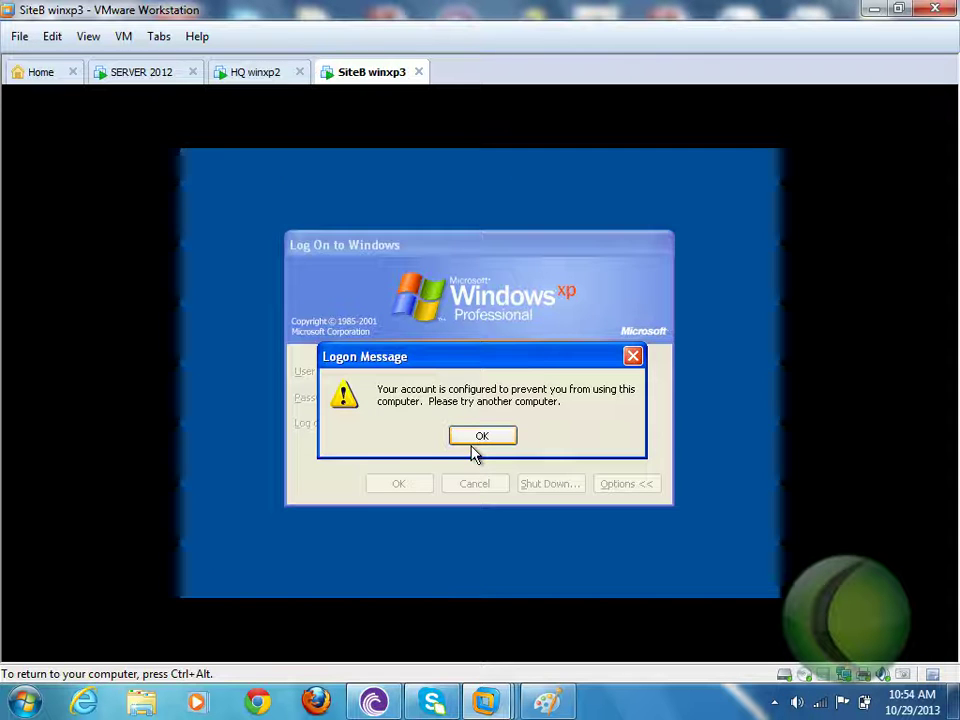
left_click(475, 447)
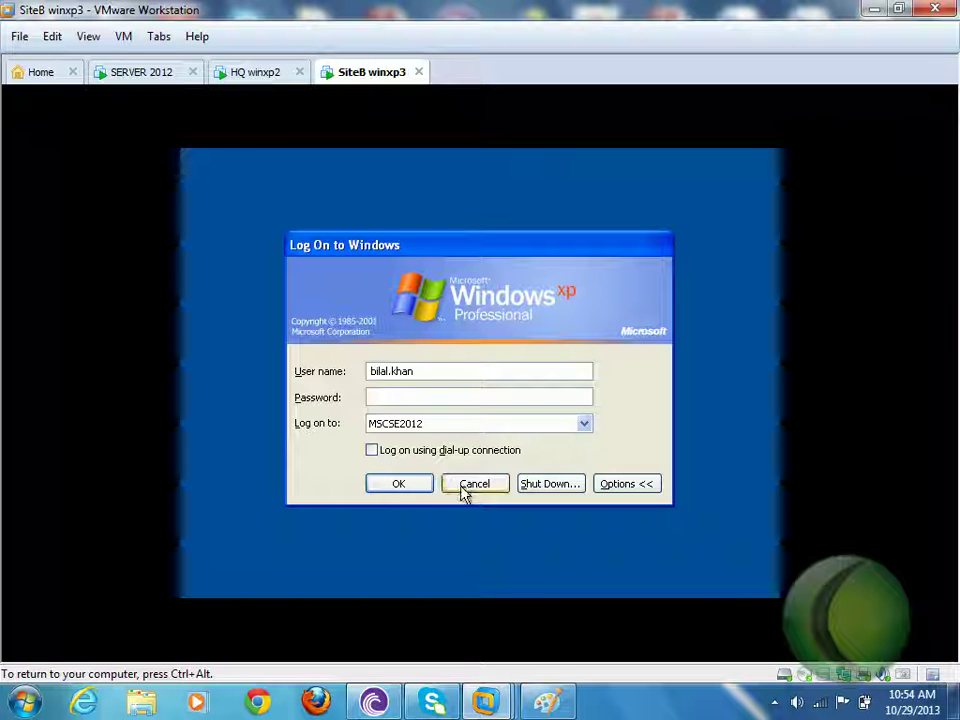
Log the current user off HQ winxp2 after closing the Windows tour notice.
left_click(265, 78)
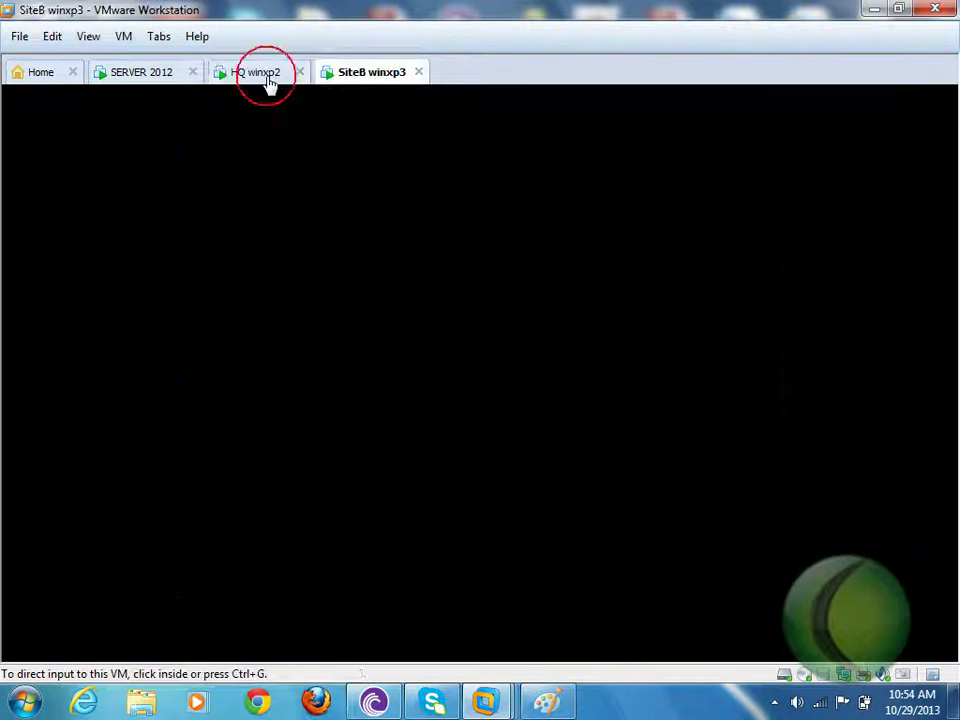
left_click(232, 584)
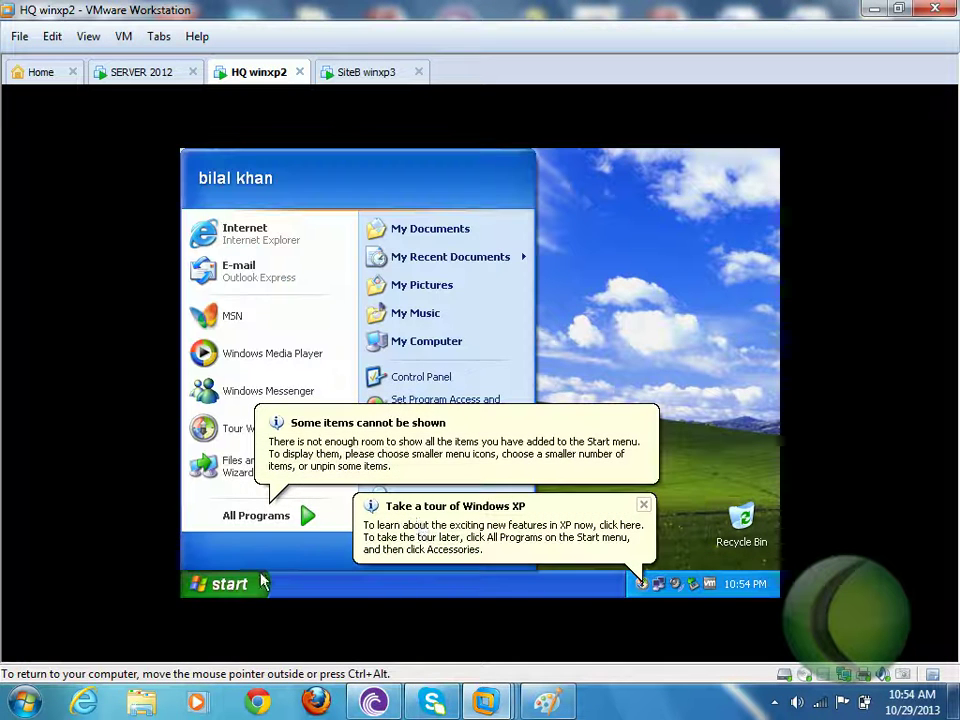
left_click(643, 505)
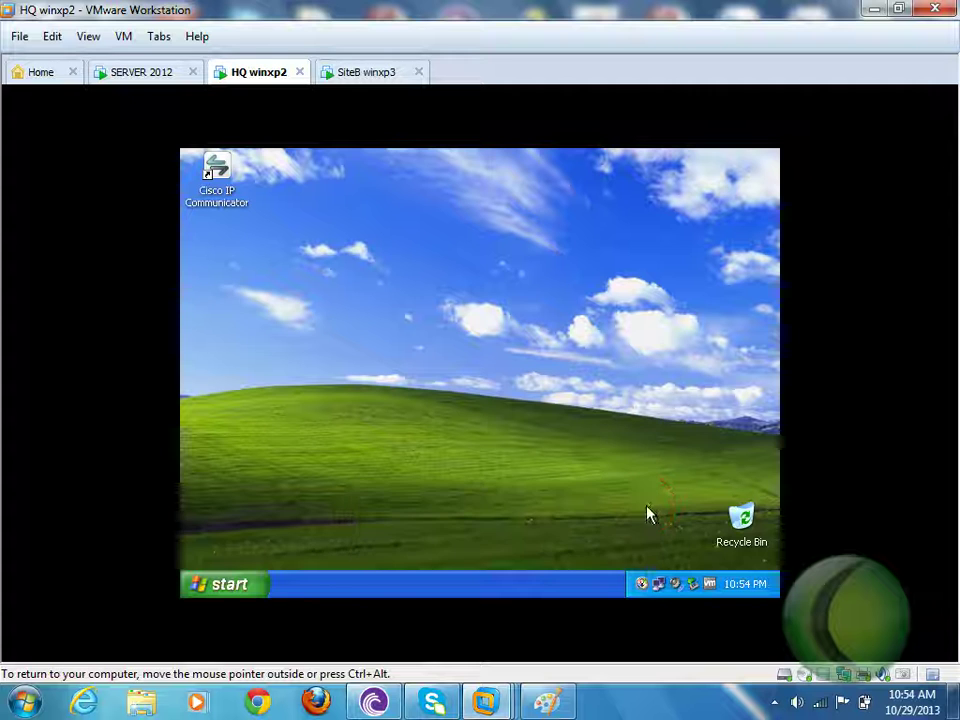
left_click(258, 589)
left_click(422, 551)
left_click(452, 397)
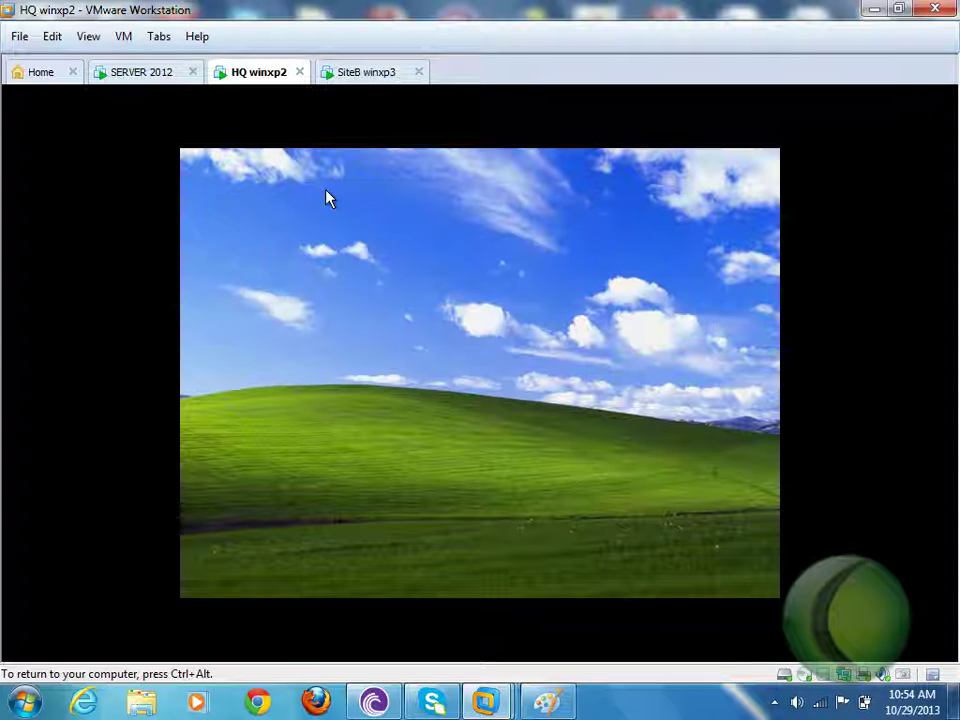
Sign in to HQ winxp2 as the reception user, then return to the server.
left_click(124, 38)
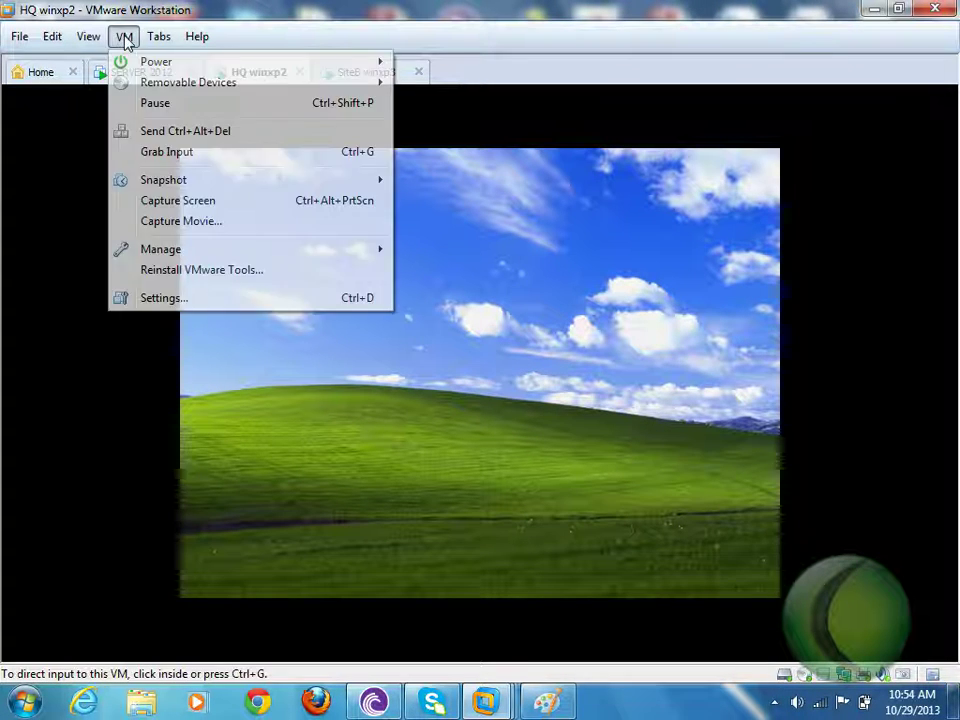
left_click(171, 130)
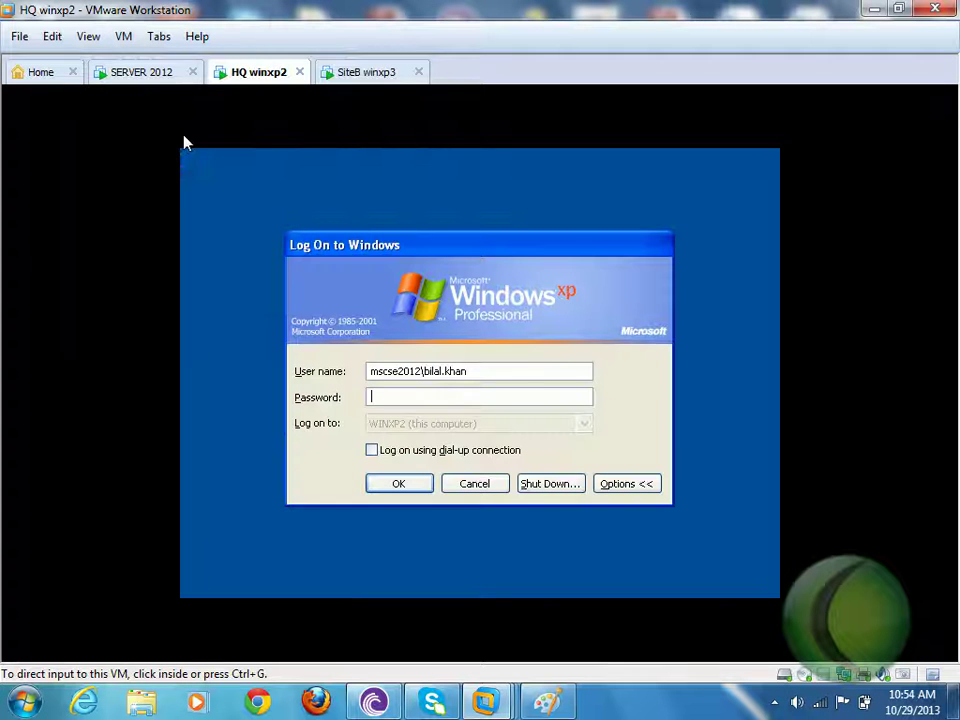
left_click(444, 397)
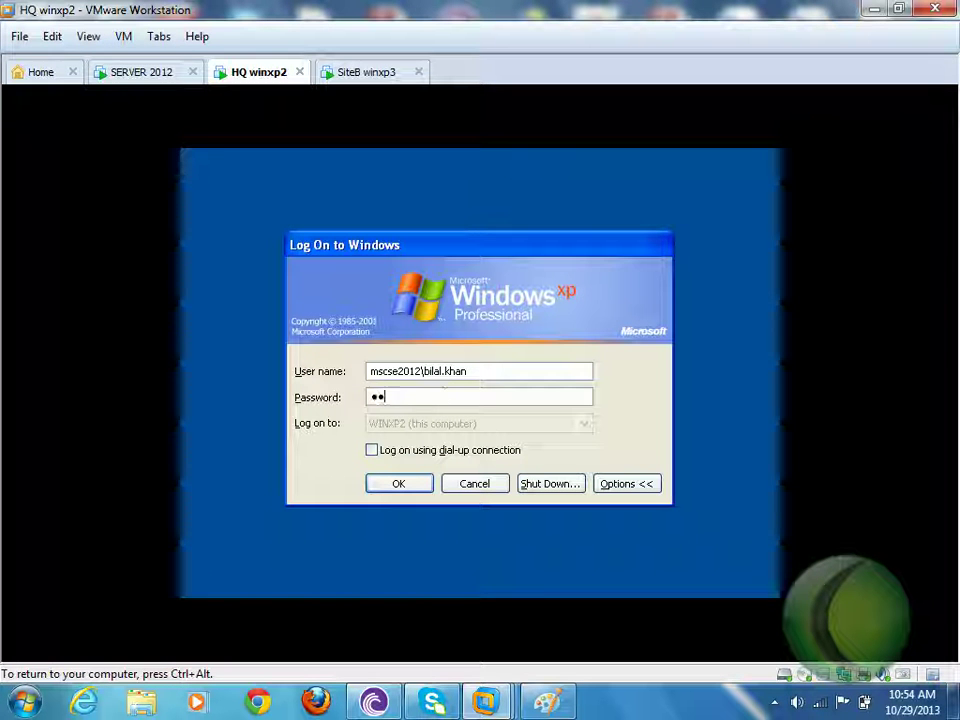
type("••••••")
key("Return")
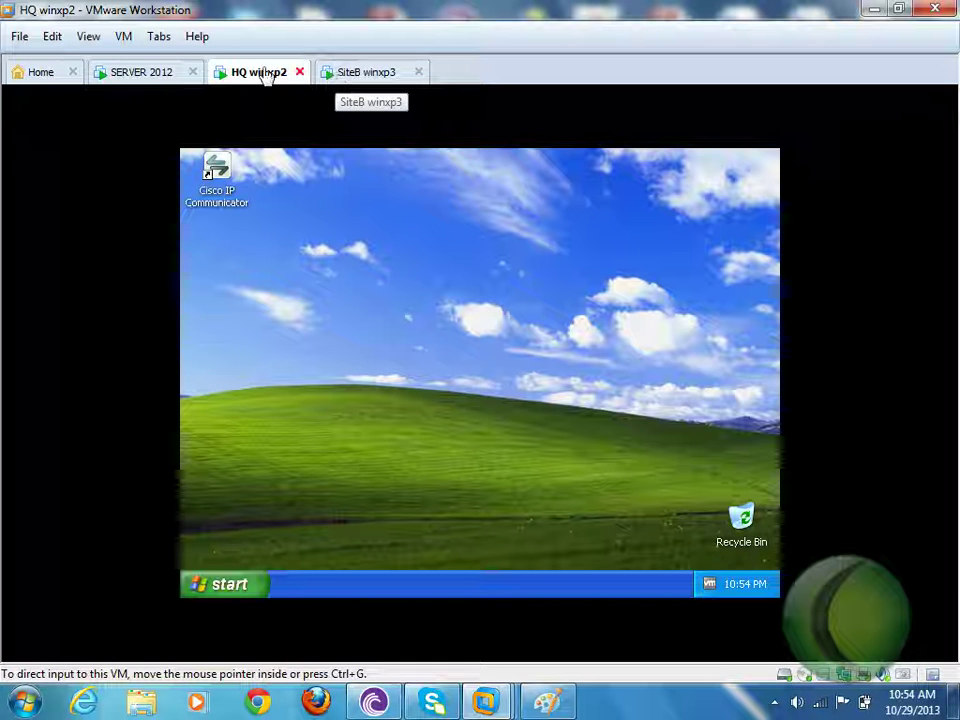
left_click(157, 80)
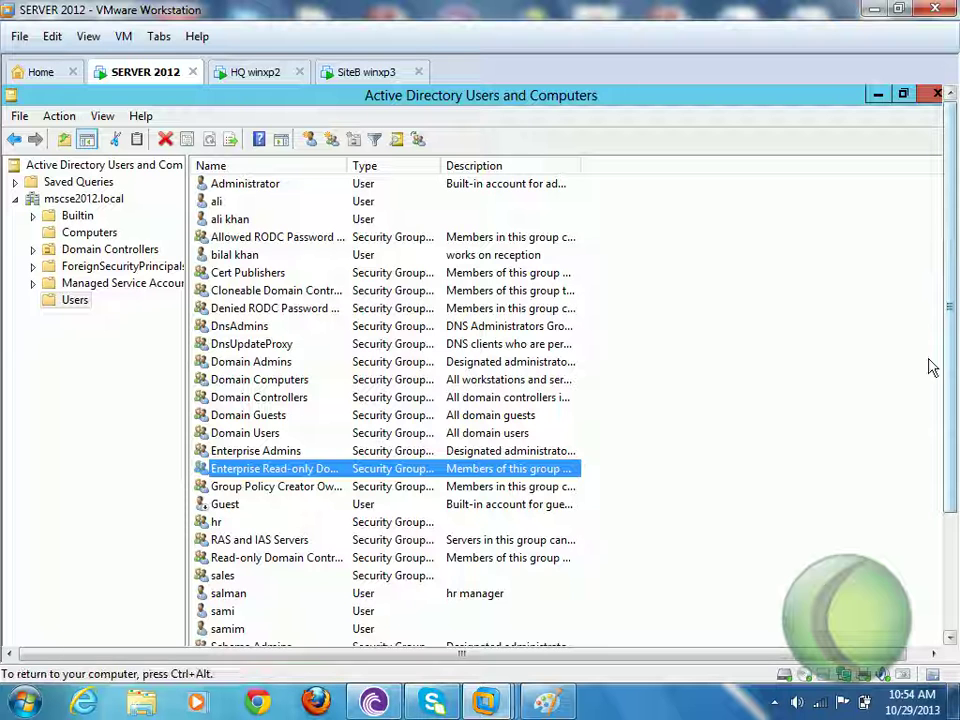
Open Properties for the reception user's account in the Users container.
left_click(949, 541)
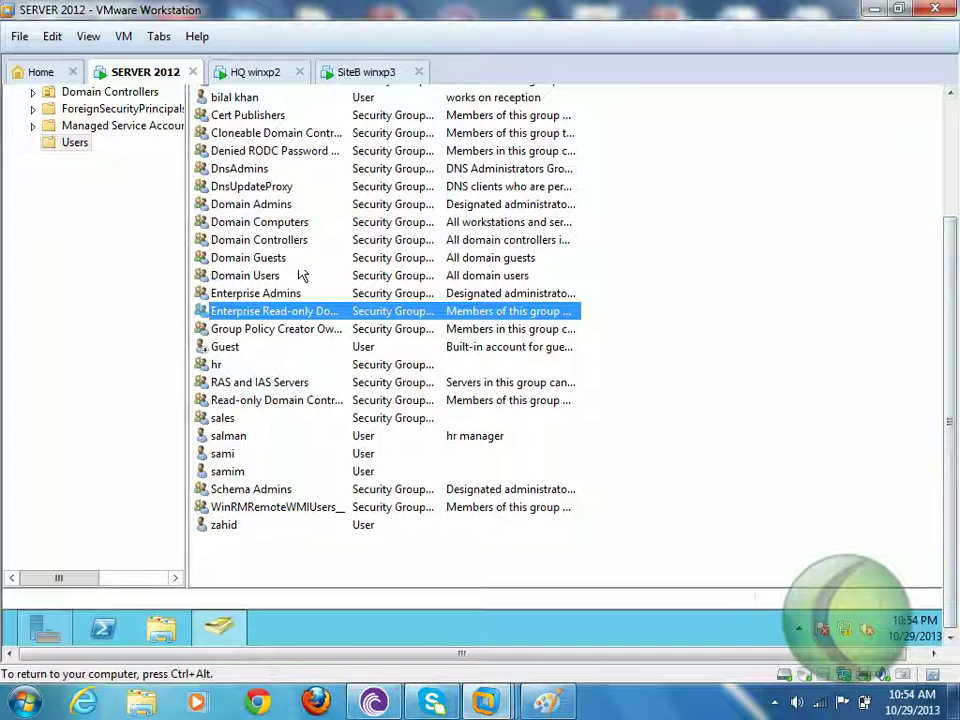
left_click(287, 258)
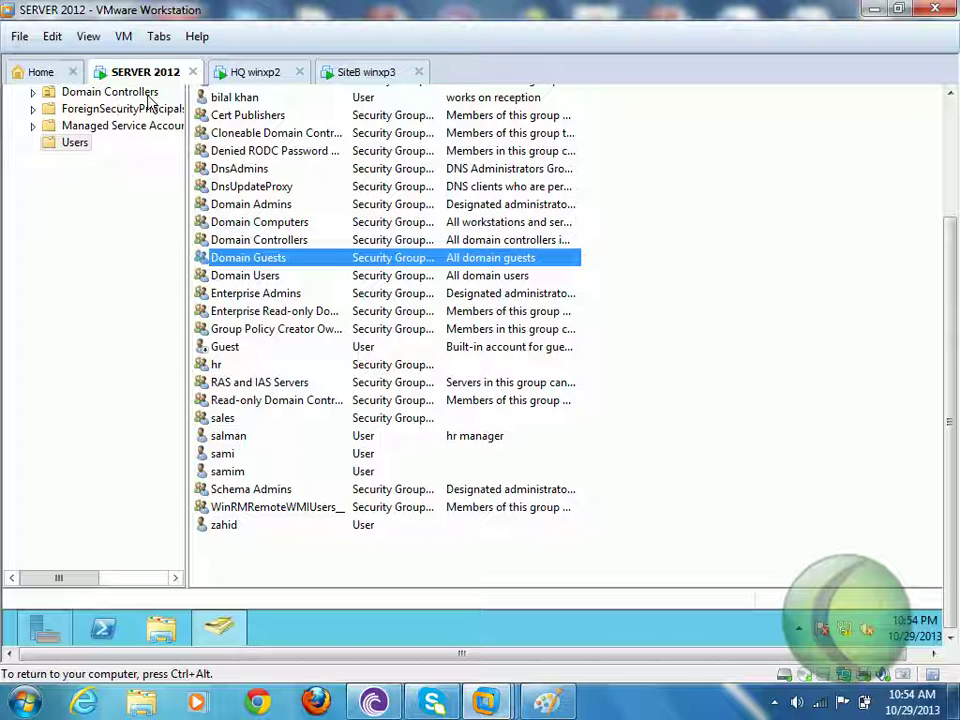
left_click(242, 97)
right_click(242, 97)
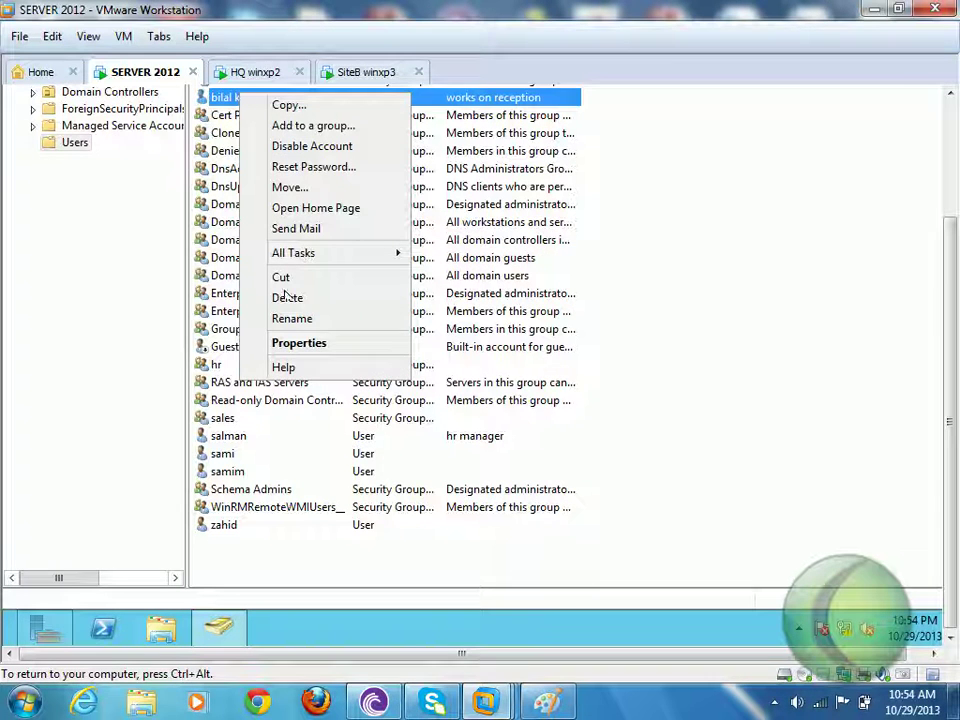
left_click(299, 343)
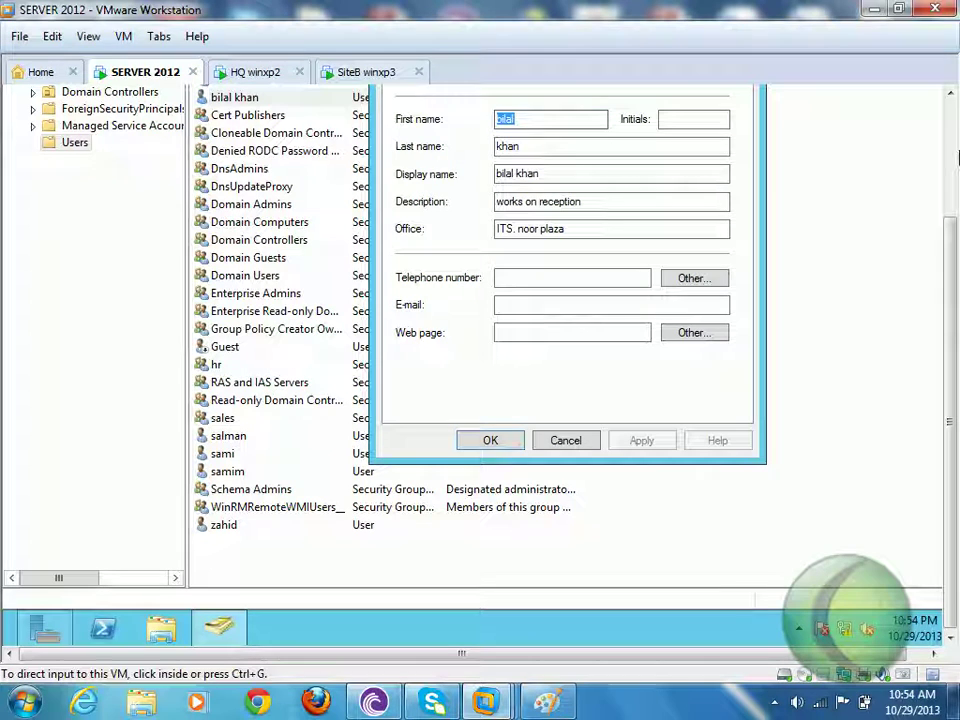
Open Logon Hours from the reception user's Account tab, showing all hours permitted.
left_click(951, 96)
left_click(951, 96)
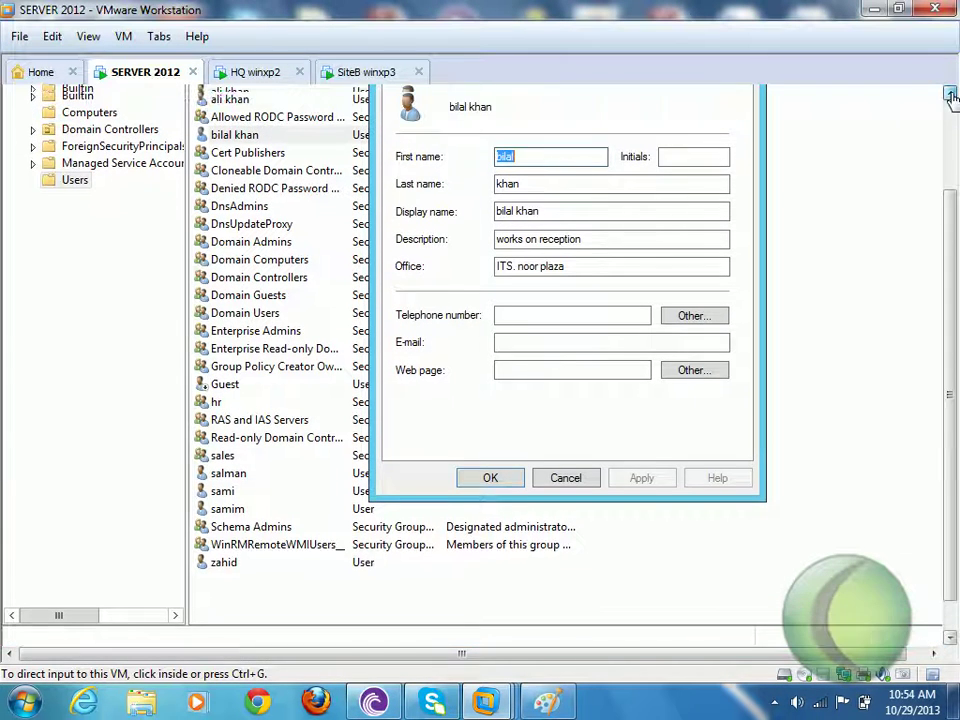
left_click(951, 96)
left_click(951, 96)
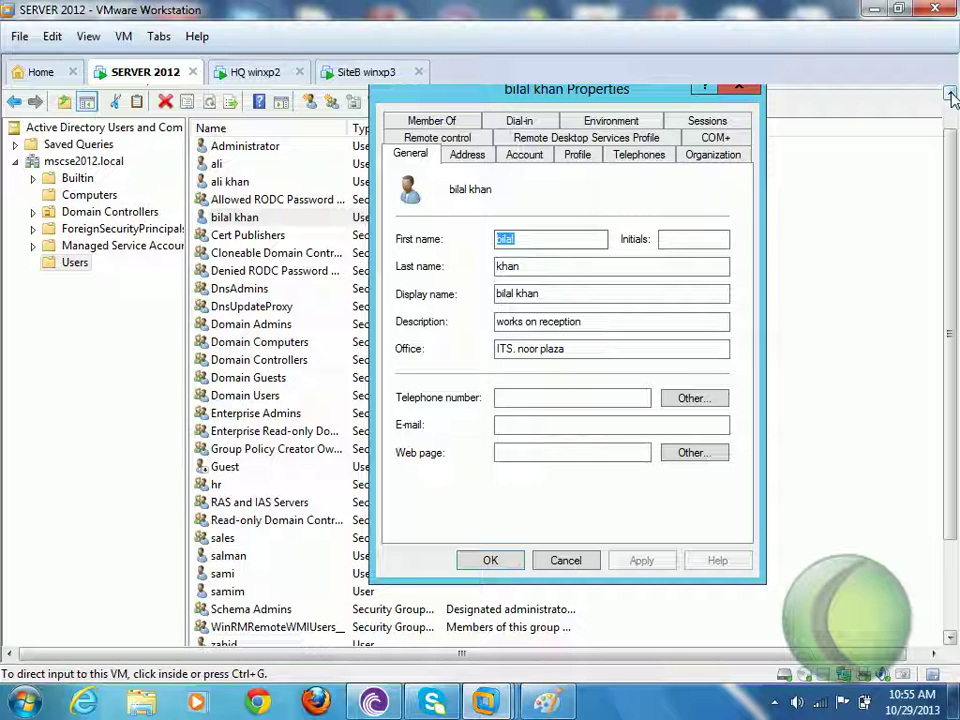
left_click(521, 156)
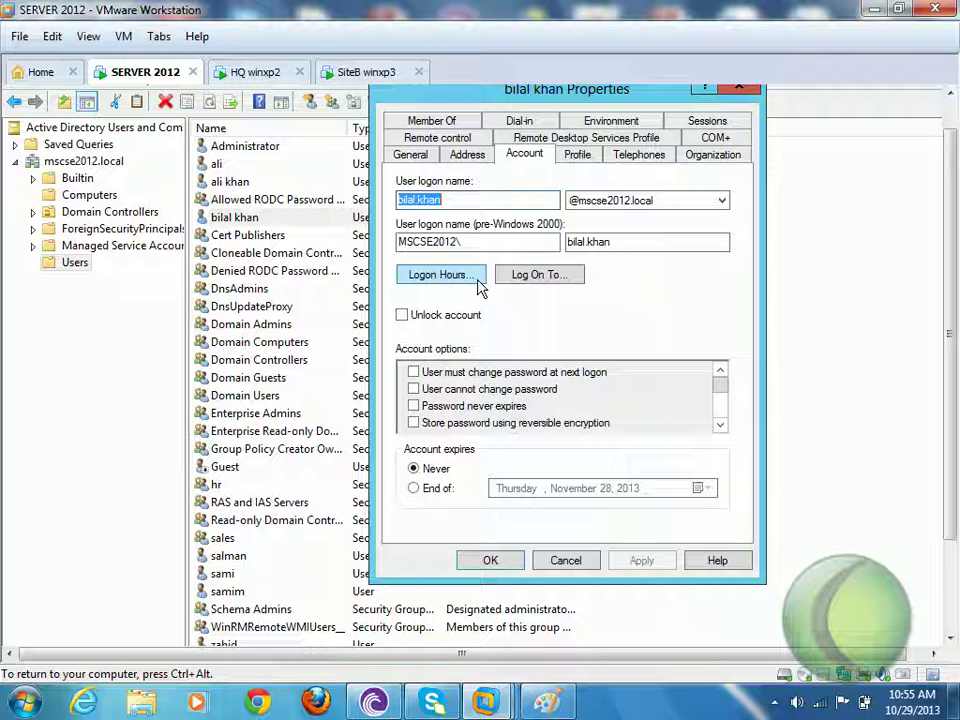
left_click(478, 287)
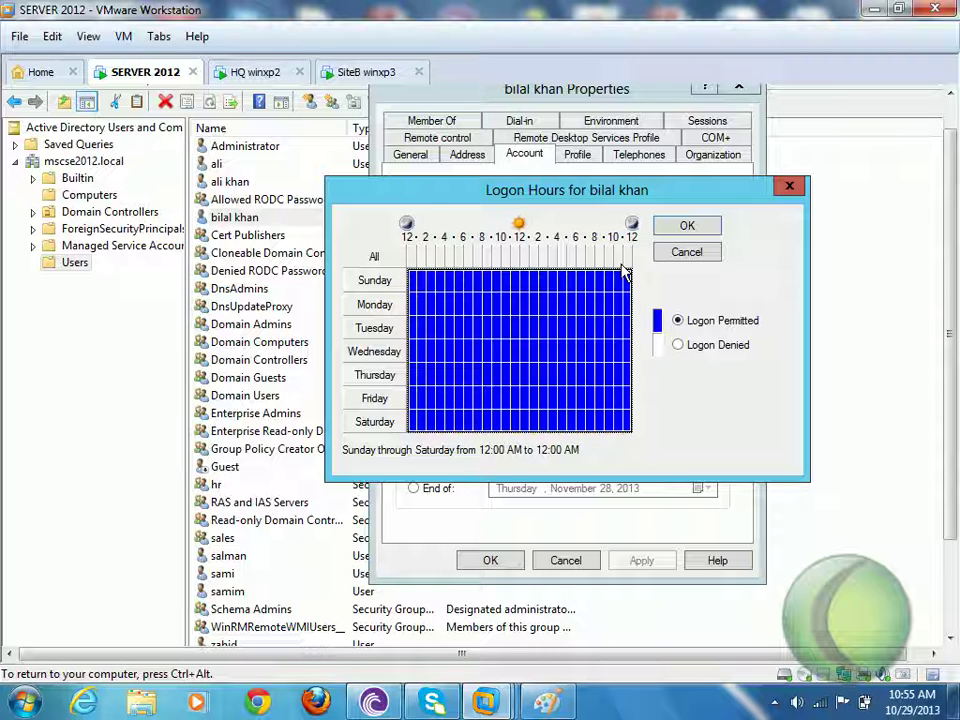
Deny logon all Sunday, Monday–Saturday before 9 AM and after 5 PM, and Friday from 1 PM.
left_click(372, 281)
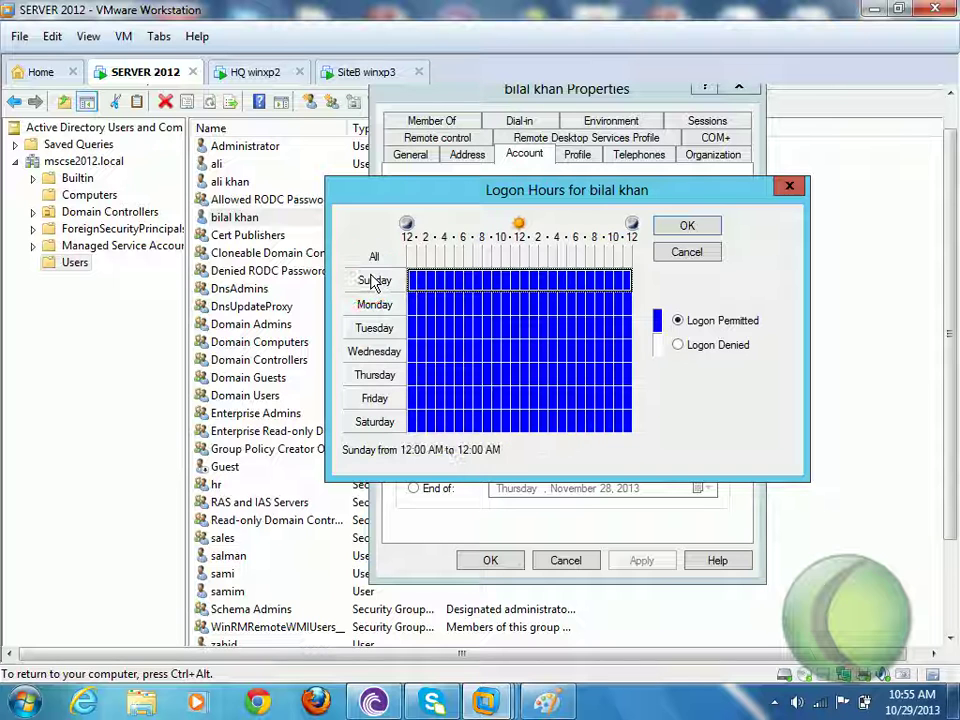
left_click(679, 348)
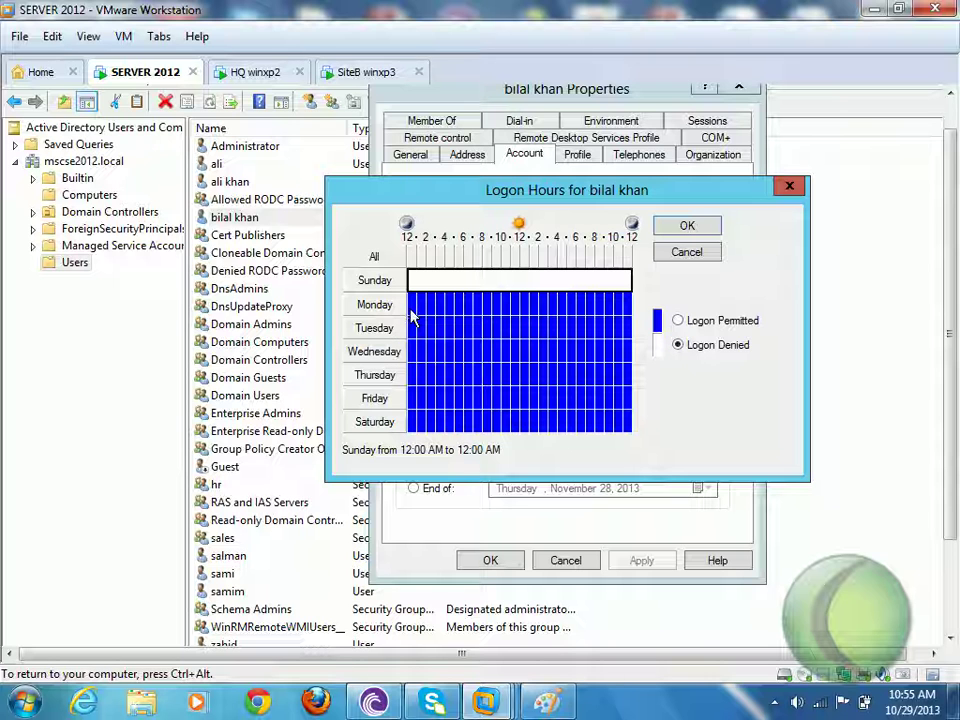
left_click_drag(413, 311, 491, 427)
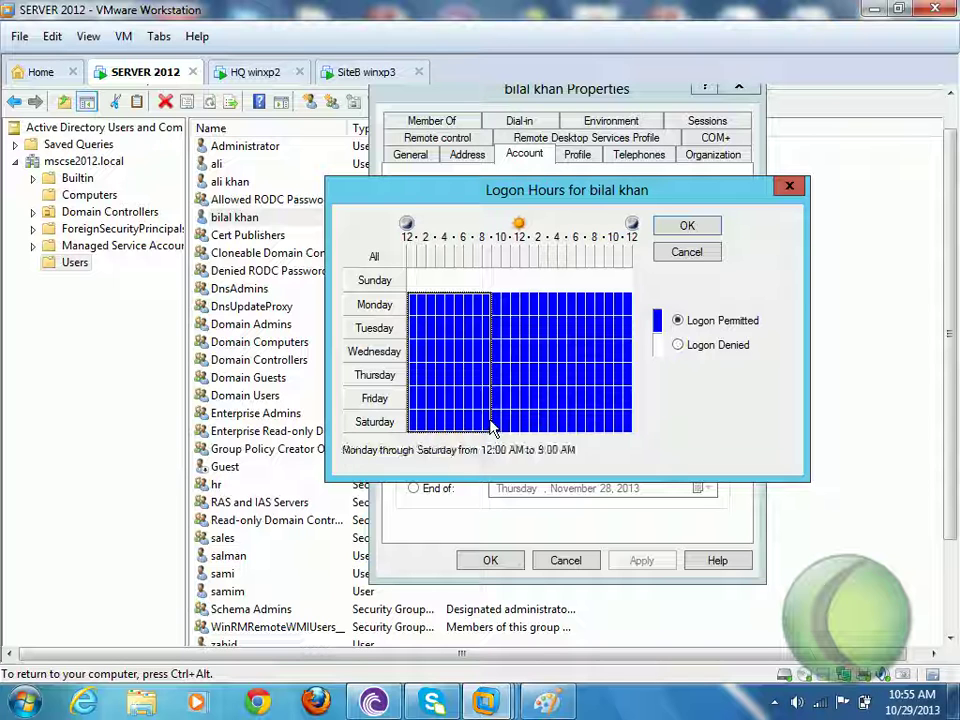
left_click(679, 345)
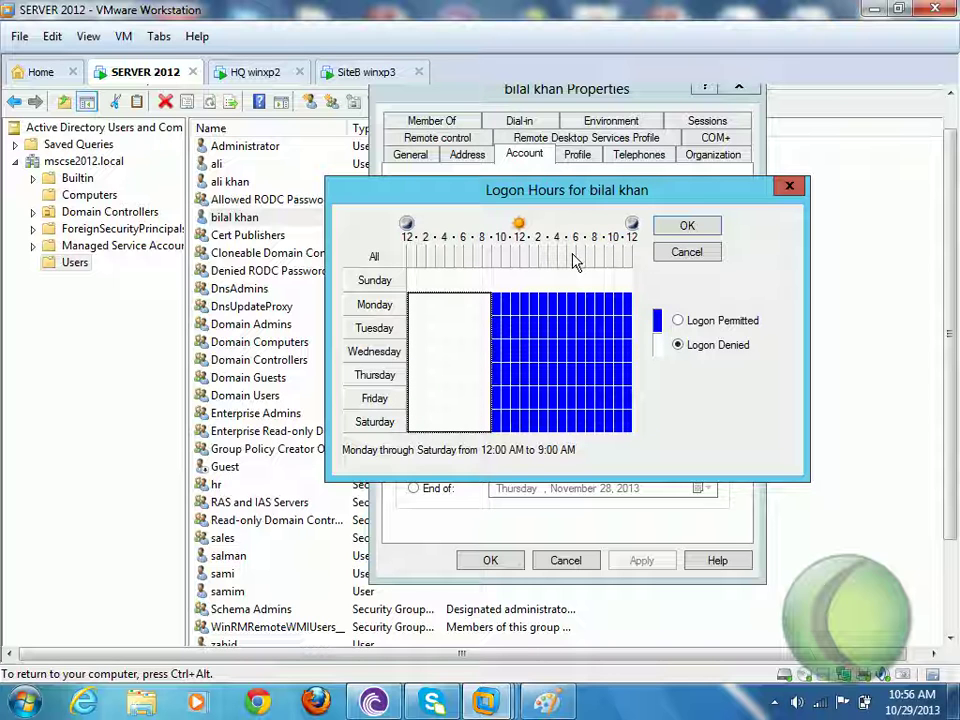
left_click_drag(574, 298, 671, 441)
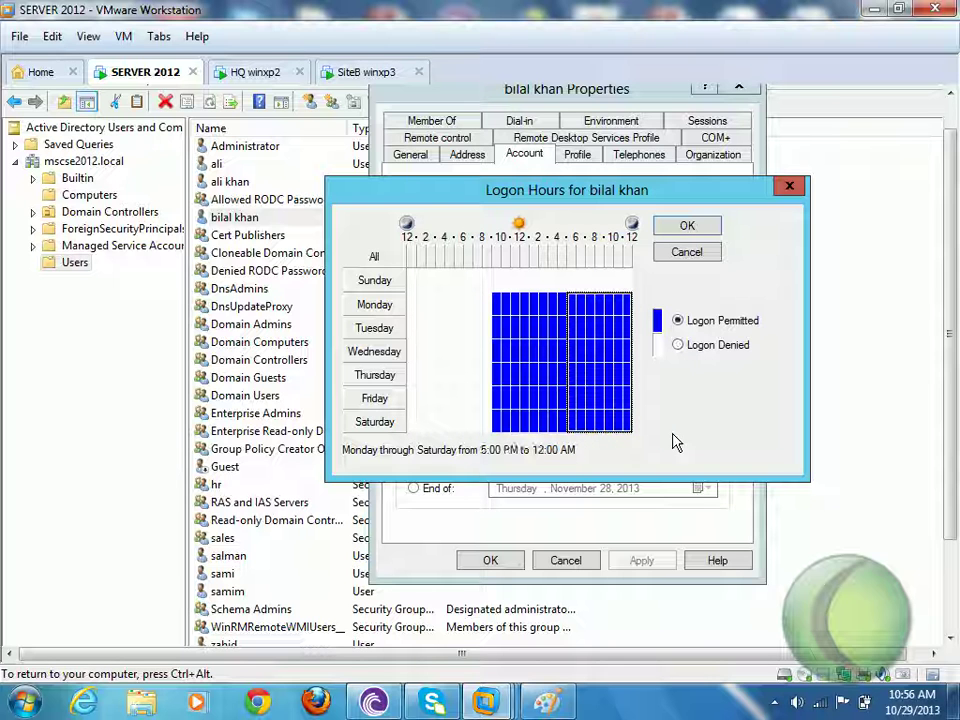
left_click(687, 344)
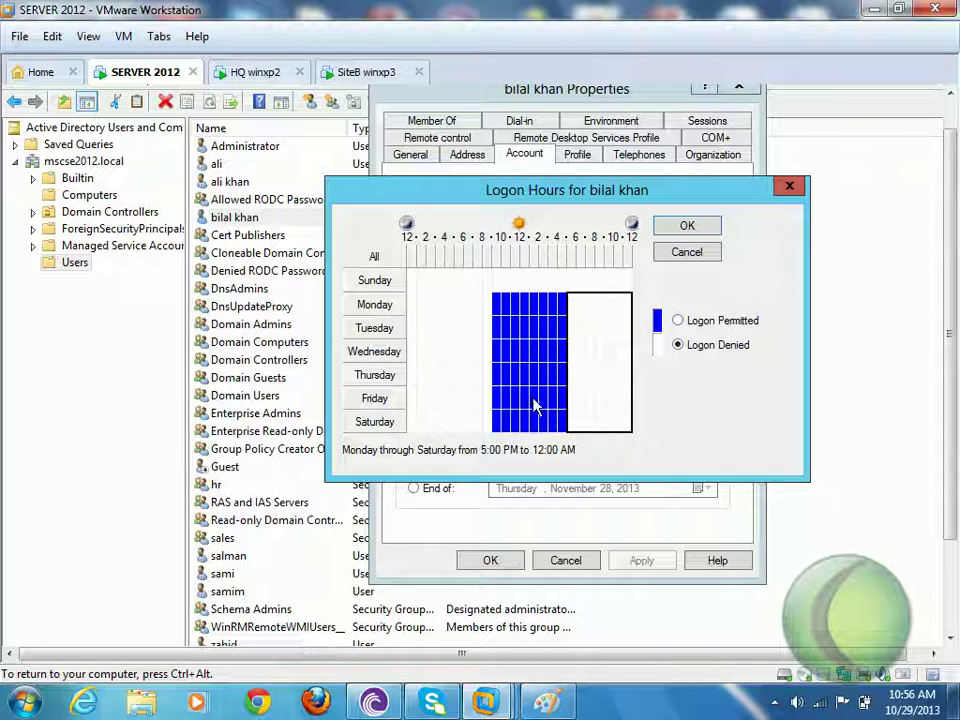
left_click_drag(535, 405, 620, 407)
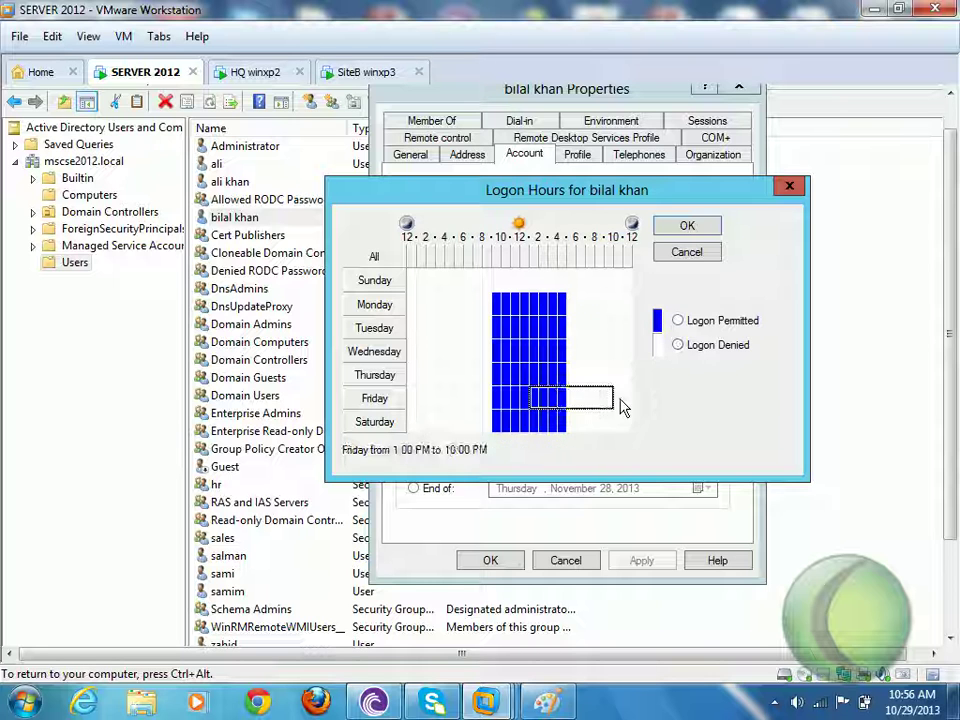
left_click(679, 346)
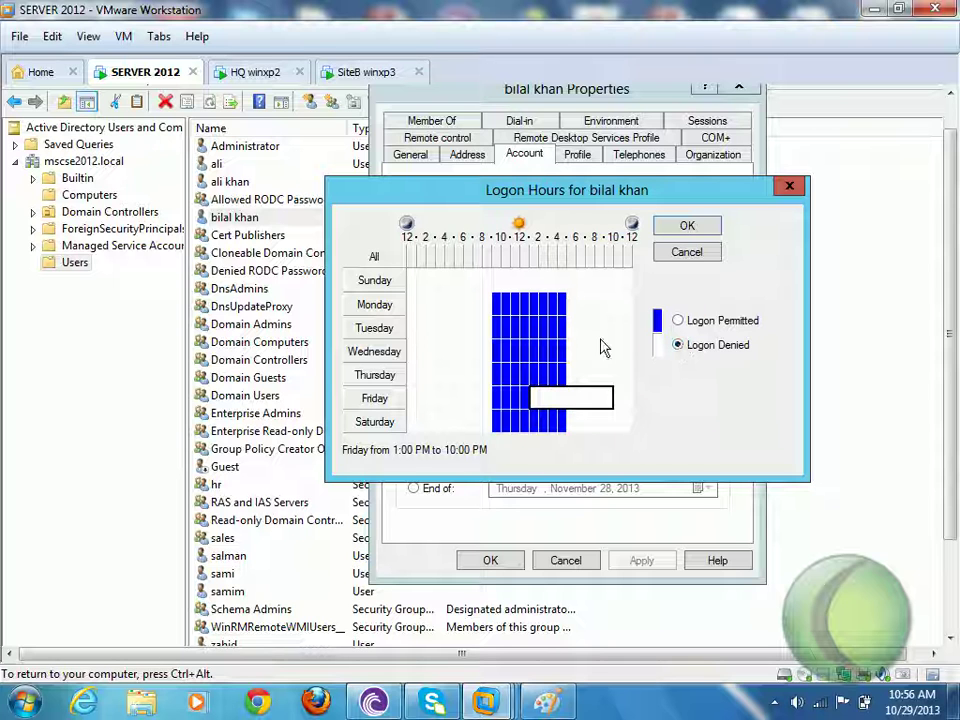
left_click(600, 348)
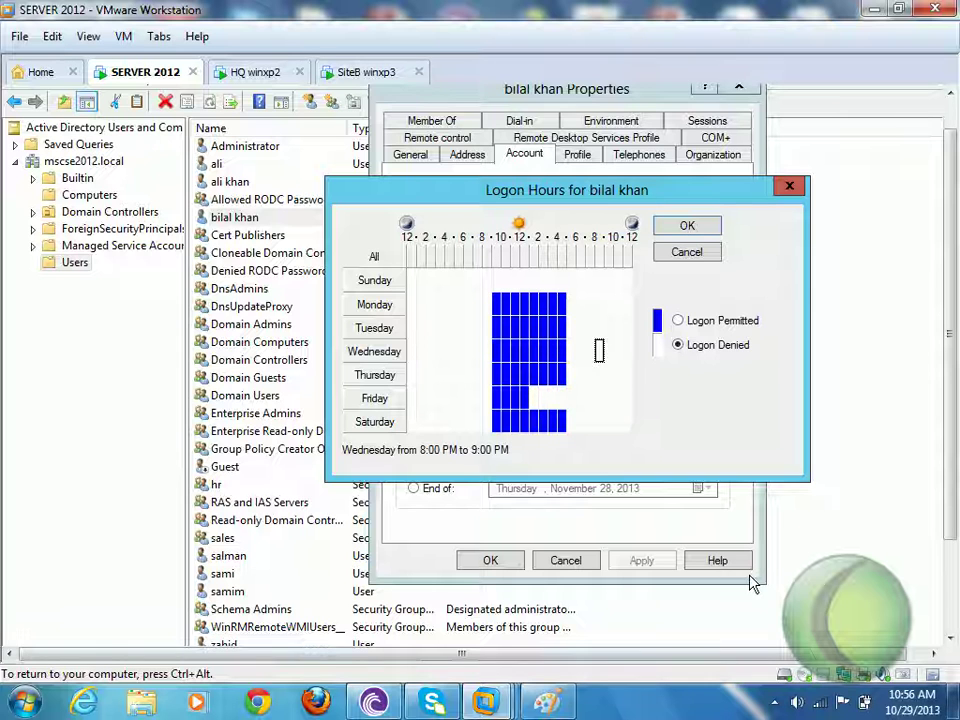
mouse_move(913, 707)
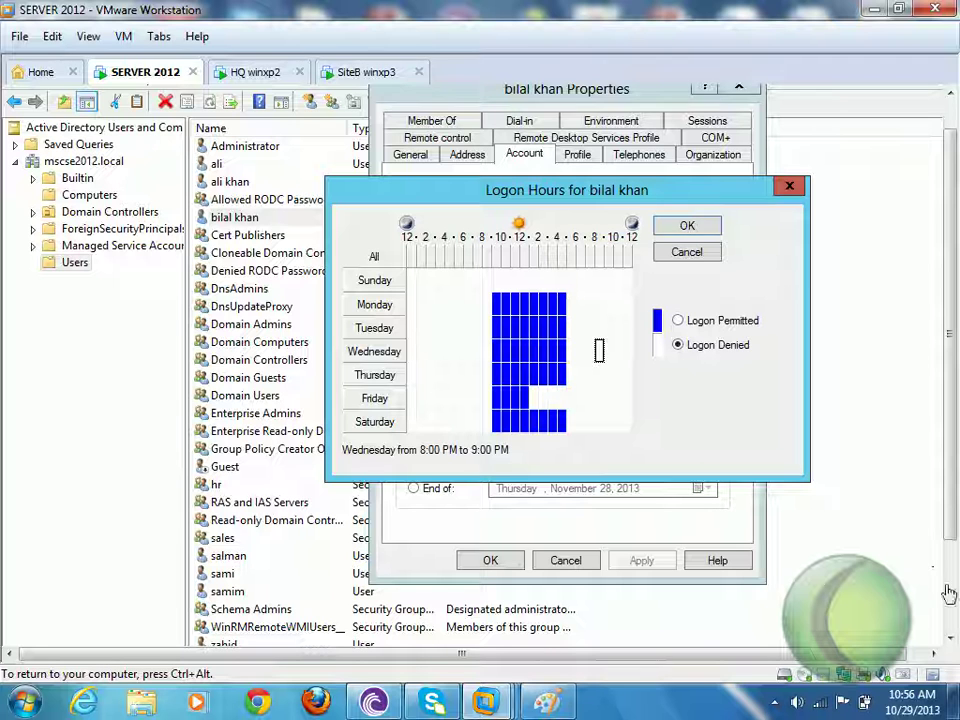
left_click(950, 638)
left_click(950, 638)
left_click(950, 638)
left_click(950, 638)
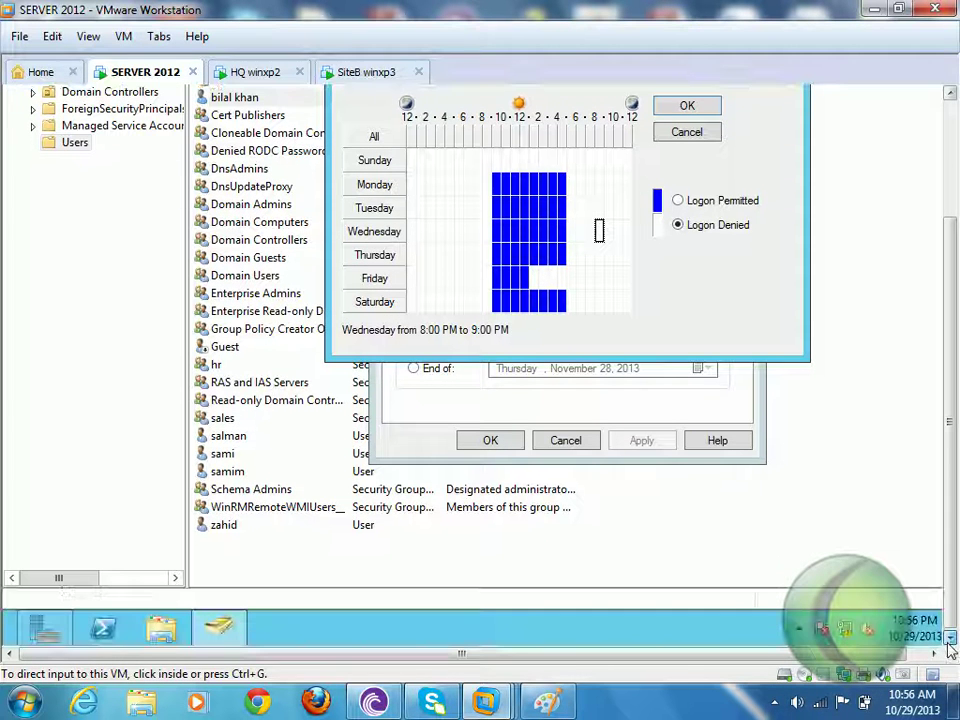
left_click(905, 632)
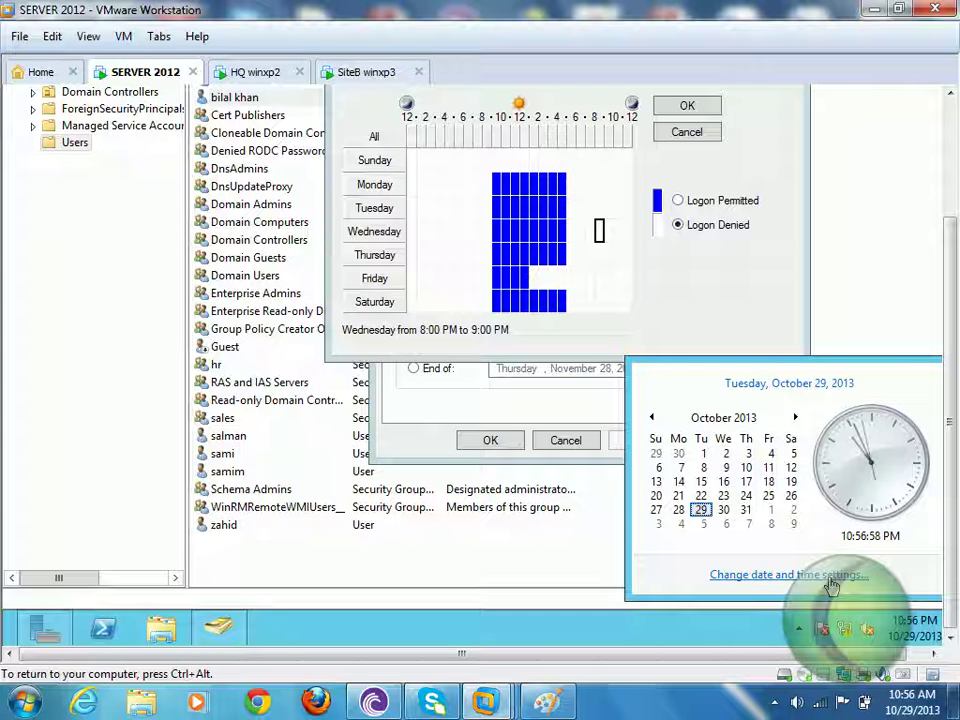
left_click(830, 578)
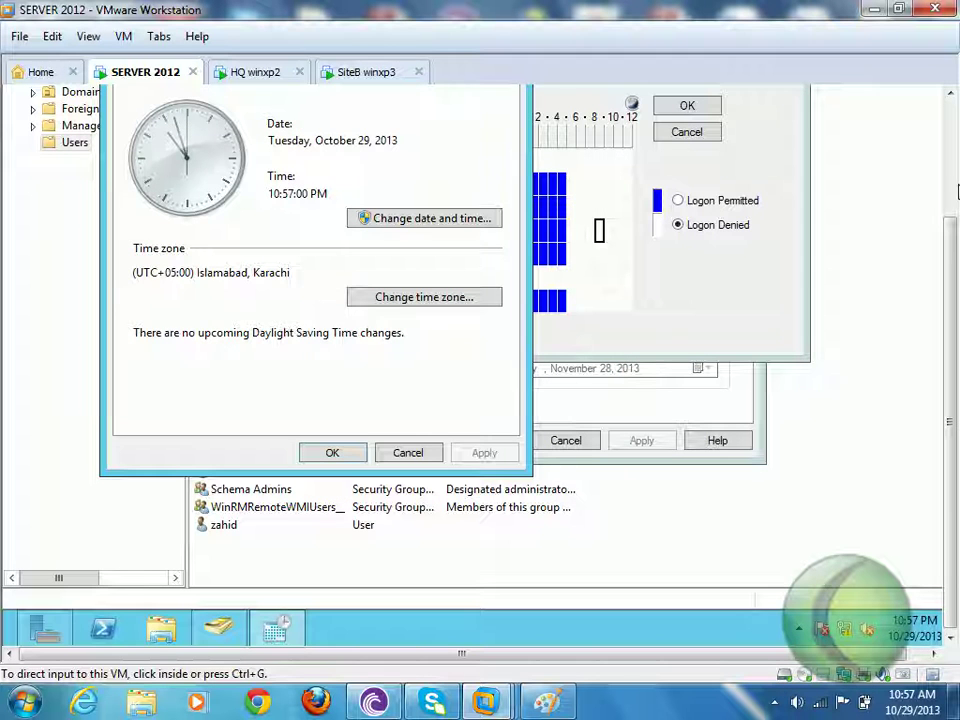
left_click(951, 93)
left_click(951, 93)
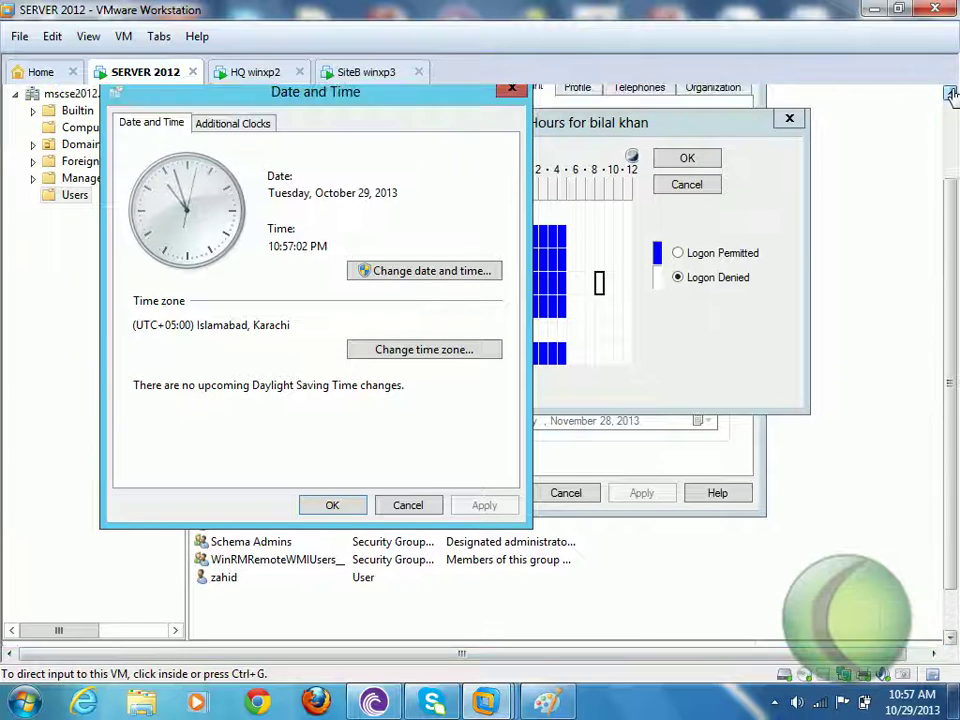
left_click_drag(563, 266, 591, 254)
left_click(277, 146)
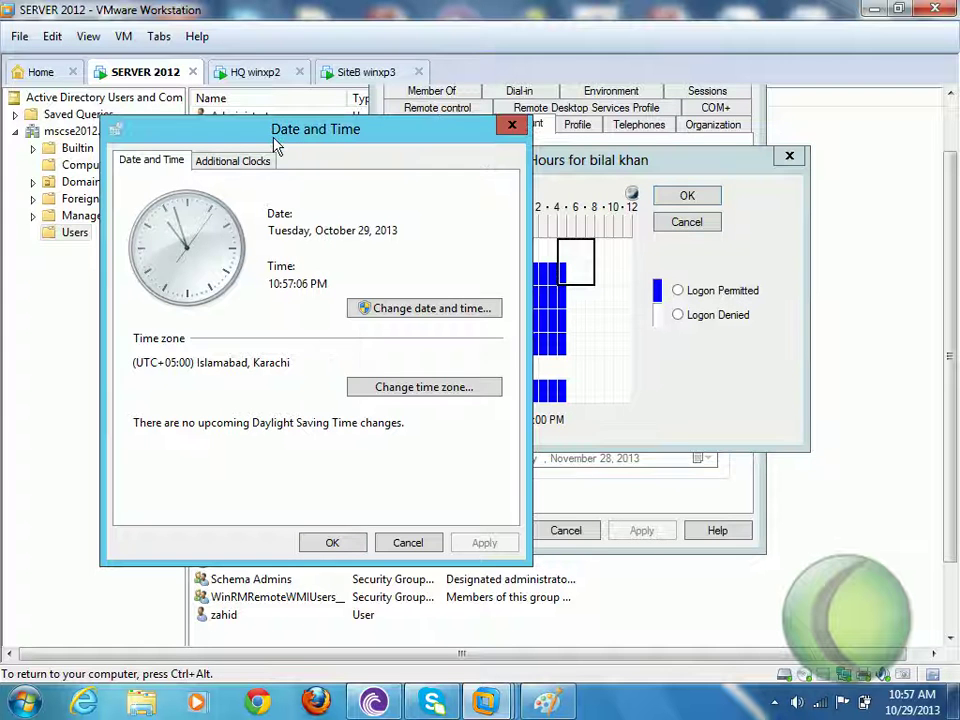
left_click(408, 310)
left_click(352, 375)
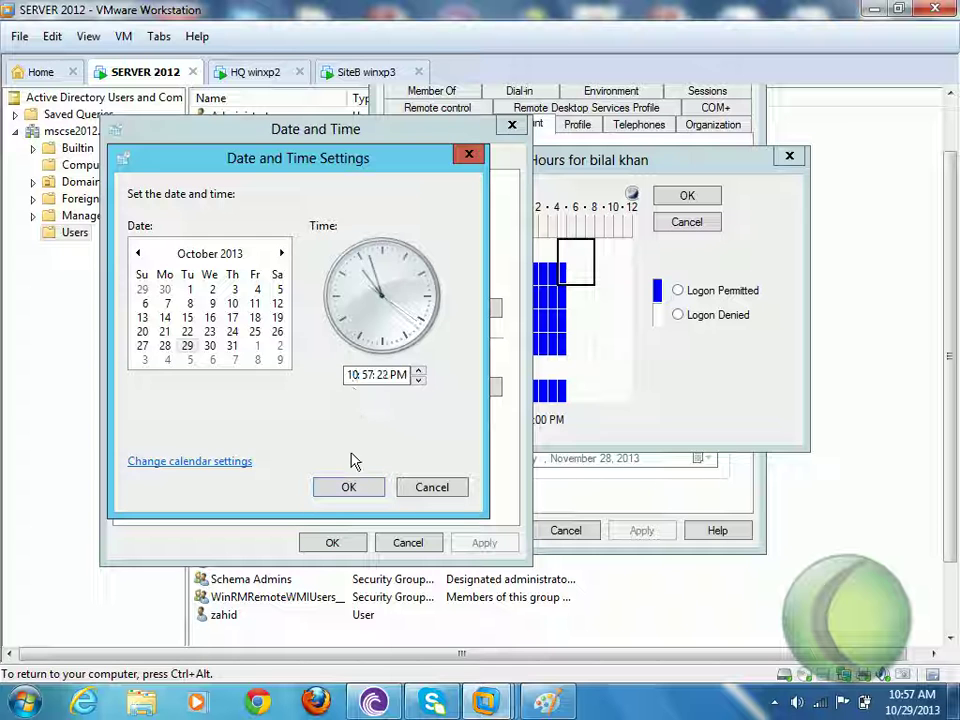
left_click(362, 492)
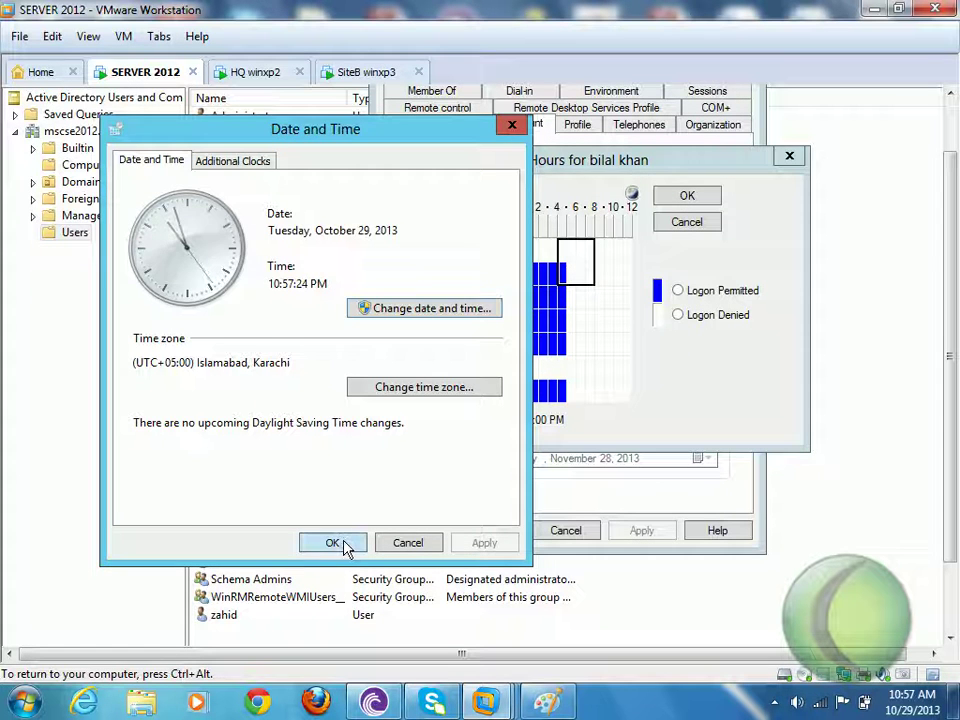
left_click(333, 543)
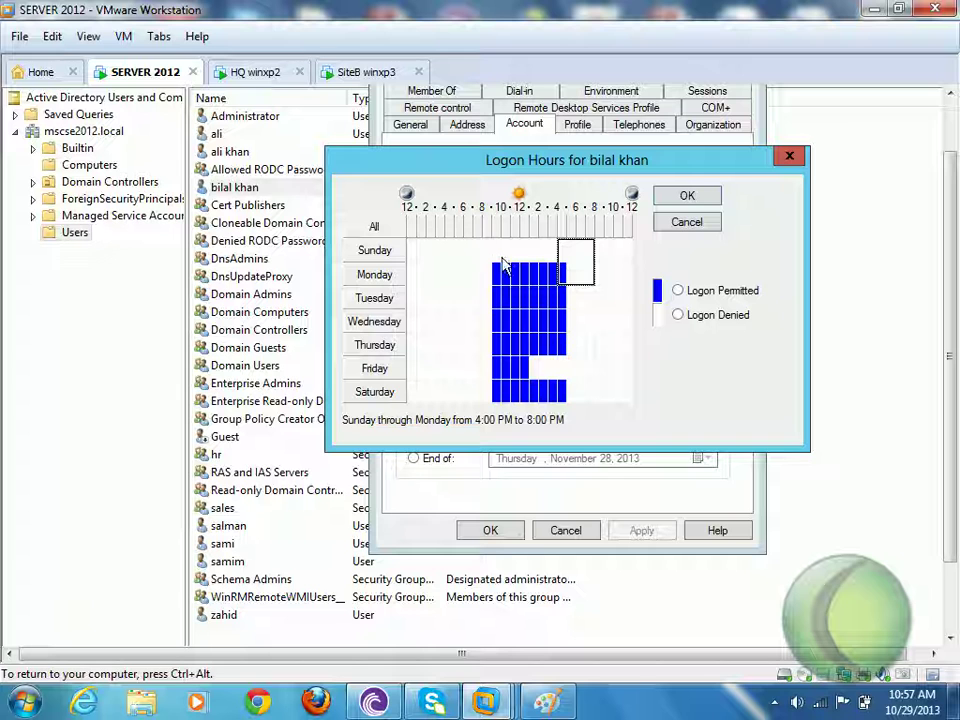
Accept the new logon hours and the user's properties with OK, then go to HQ winxp2.
left_click(617, 251)
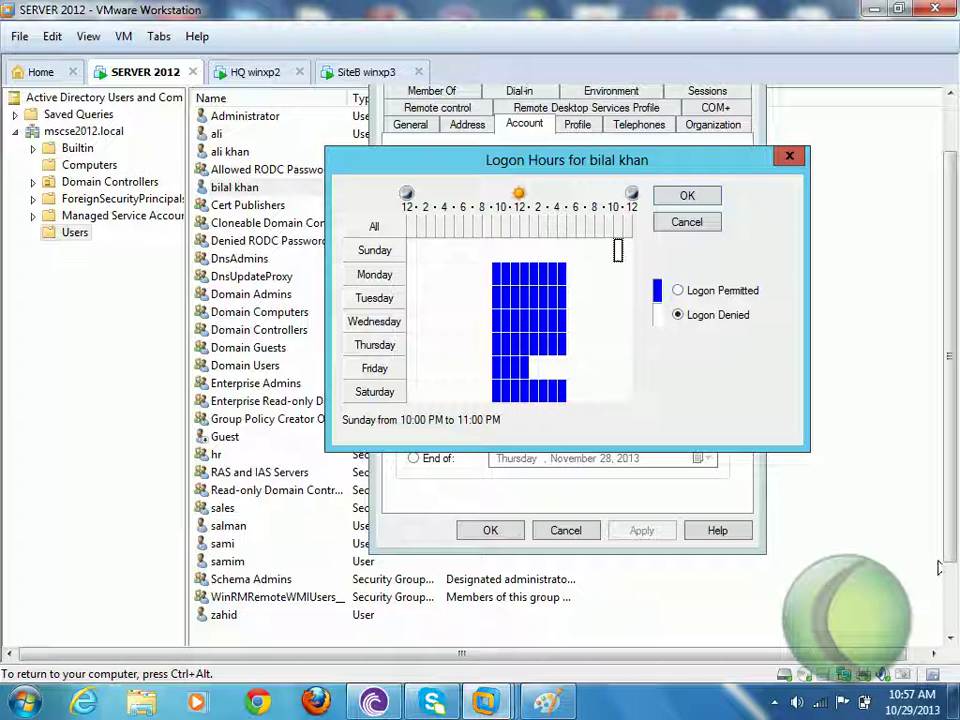
left_click(689, 198)
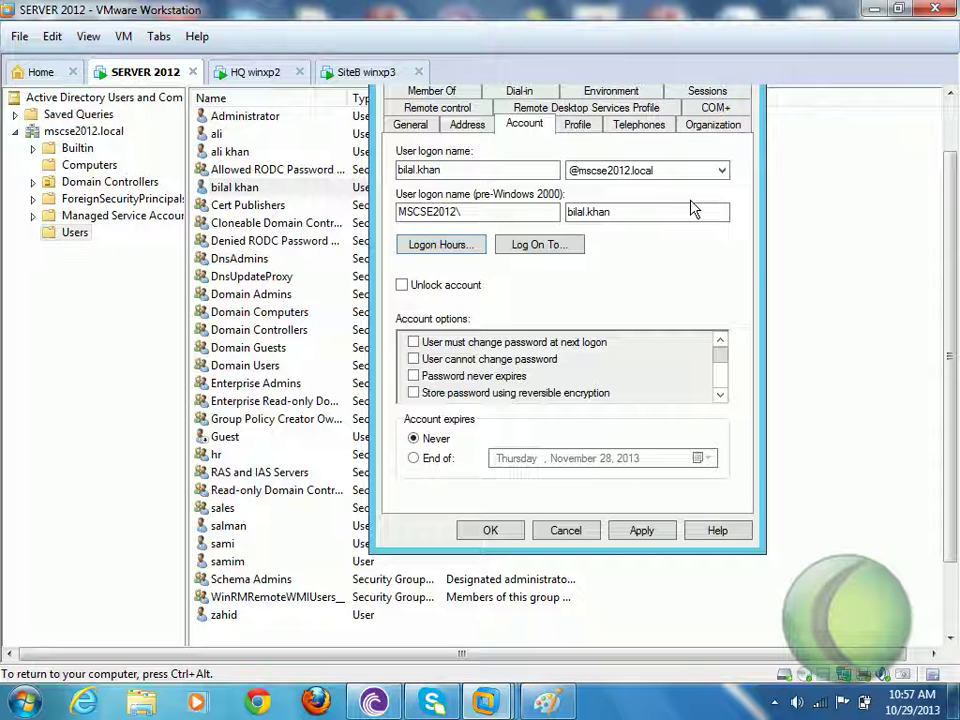
left_click(490, 529)
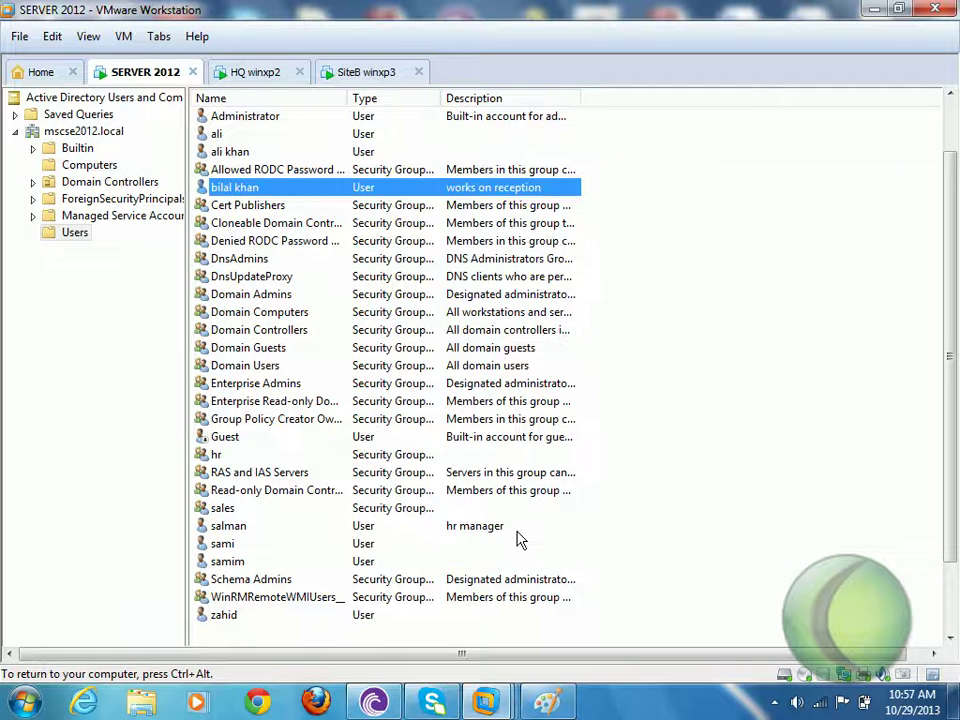
left_click(943, 596)
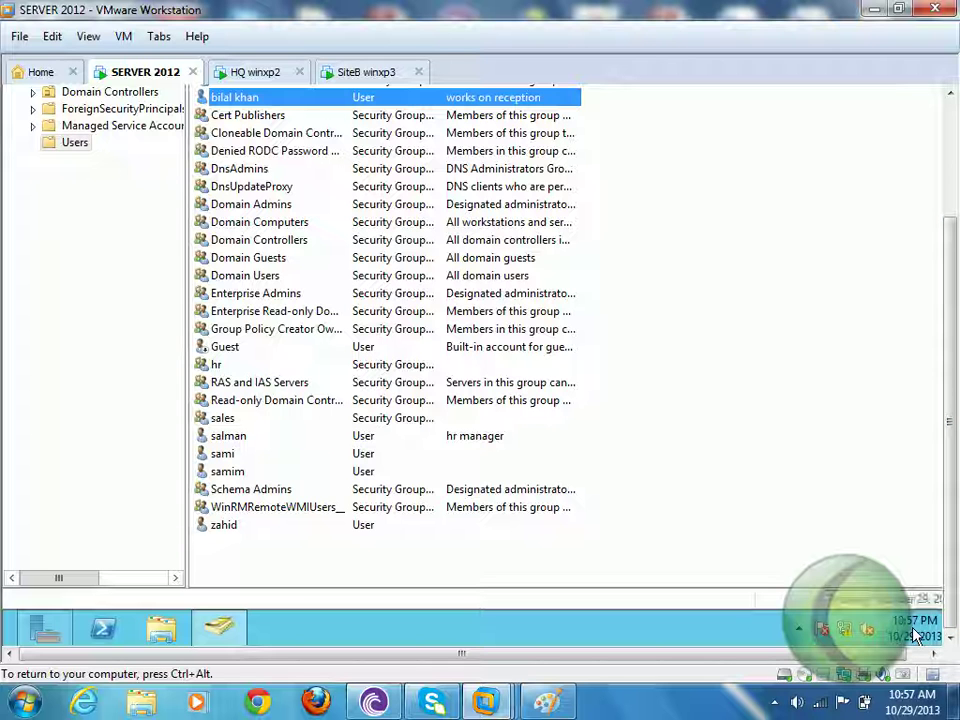
left_click(949, 122)
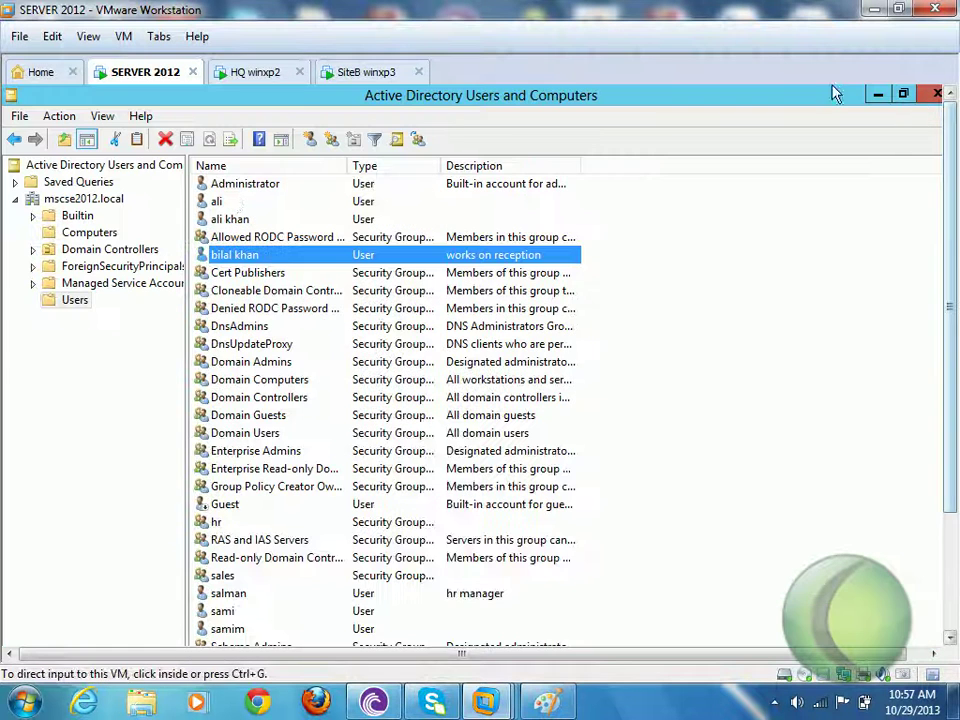
left_click(268, 76)
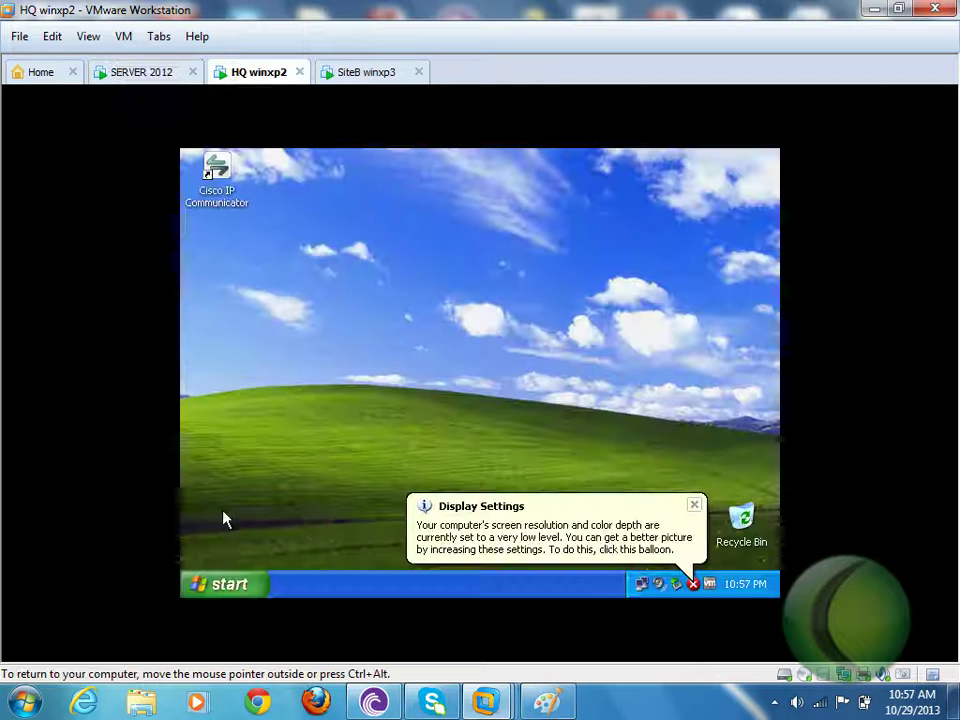
Log the current user off HQ winxp2, send Ctrl+Alt+Del, and move to SiteB winxp3.
left_click(242, 585)
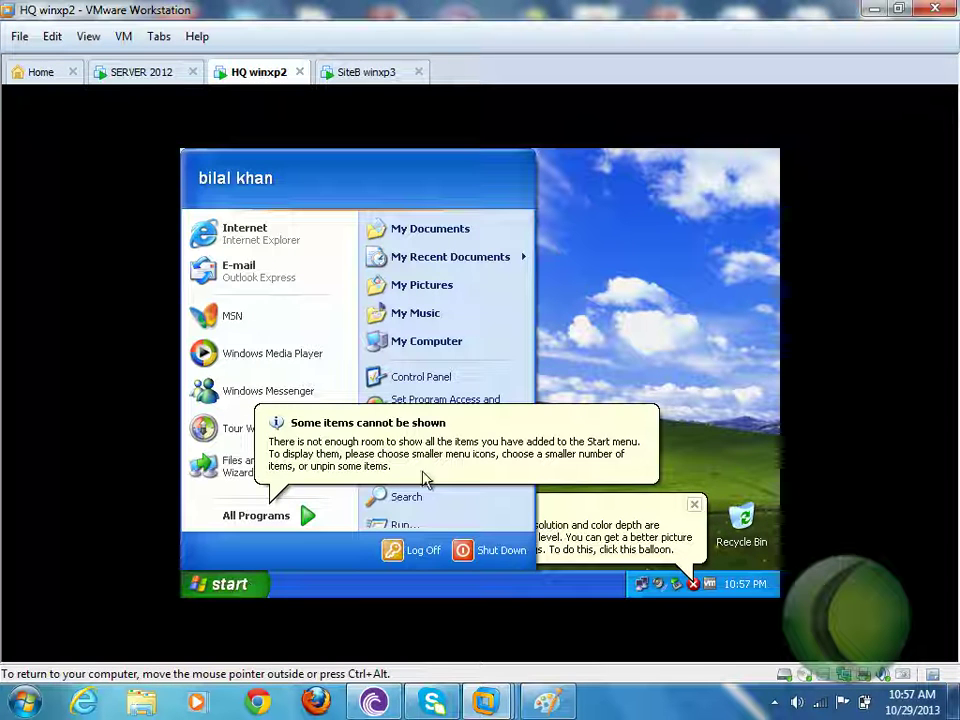
left_click(423, 549)
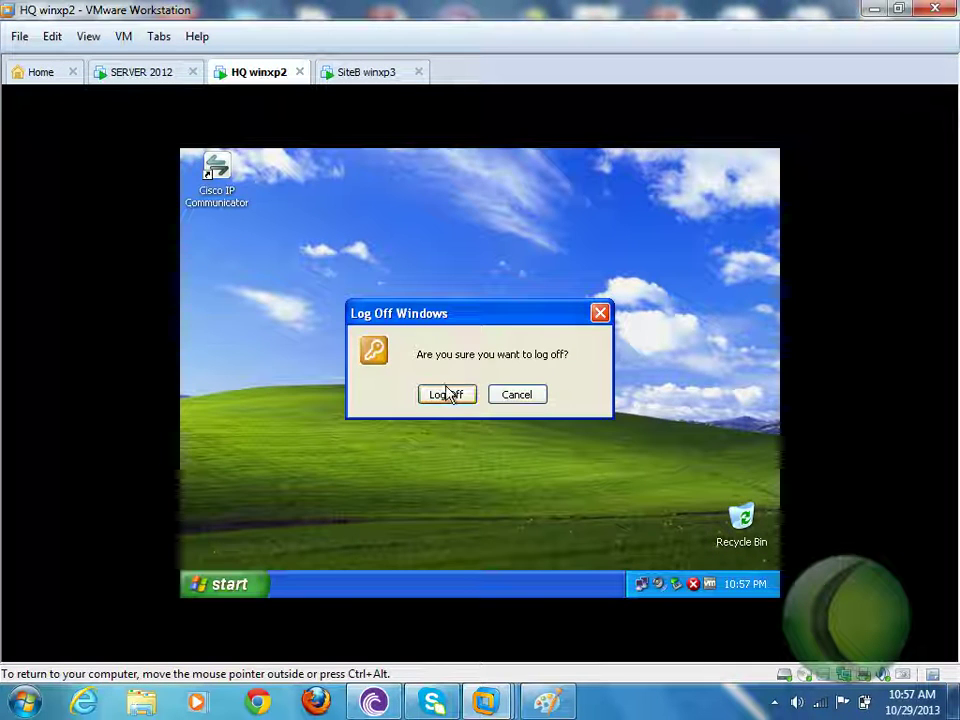
left_click(447, 394)
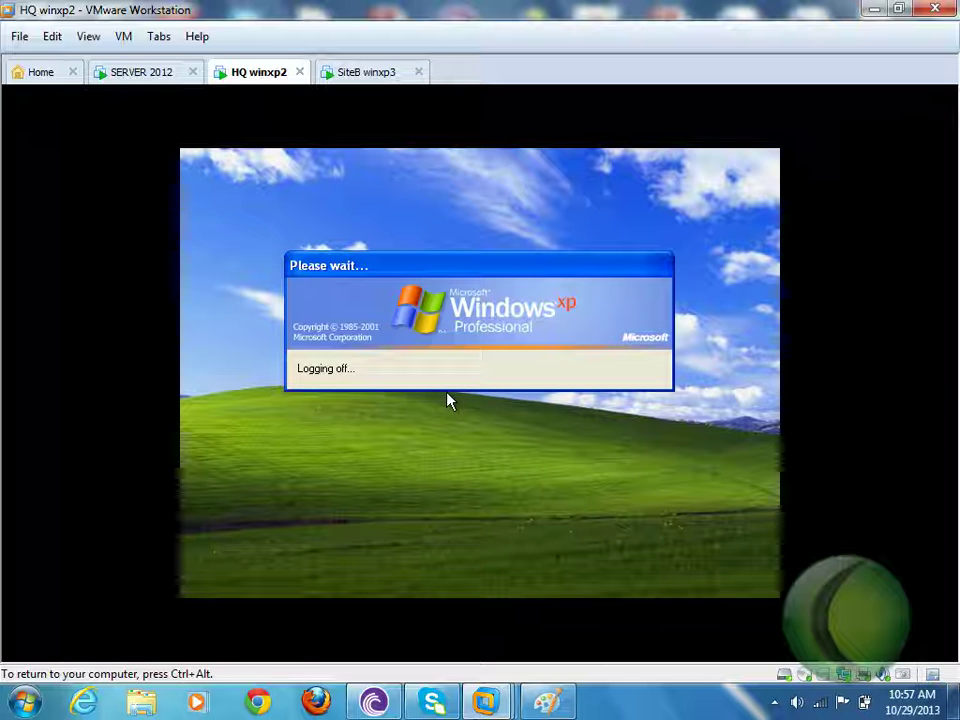
key("ctrl+alt")
left_click(123, 37)
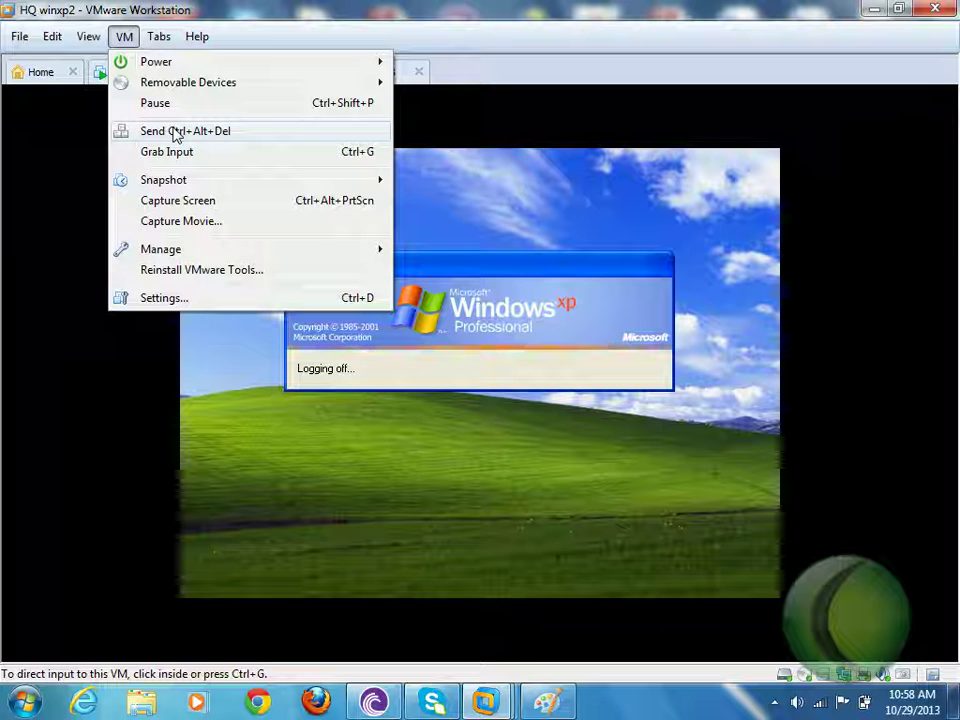
left_click(176, 132)
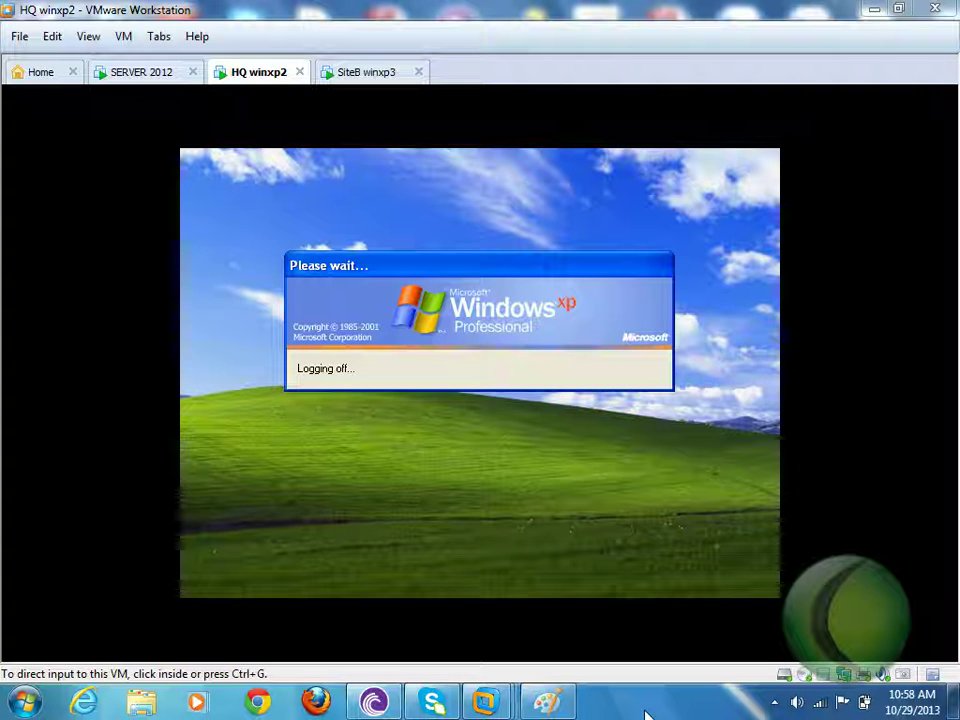
key("ctrl+Tab")
Enter the domain user's password at the SiteB winxp3 logon, then return to HQ winxp2.
left_click(381, 395)
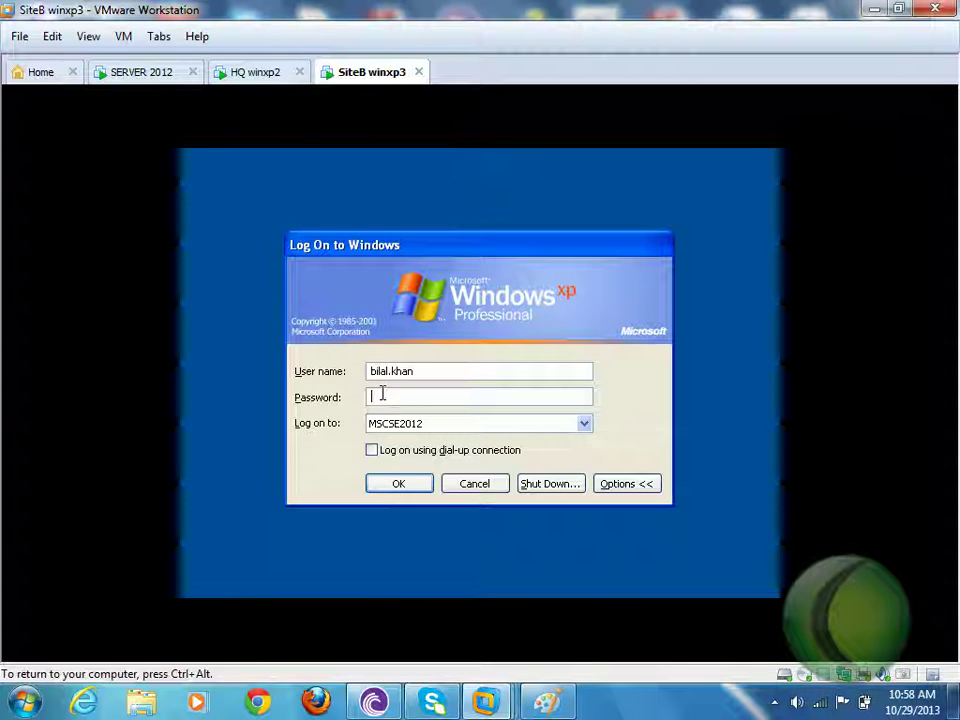
type("***")
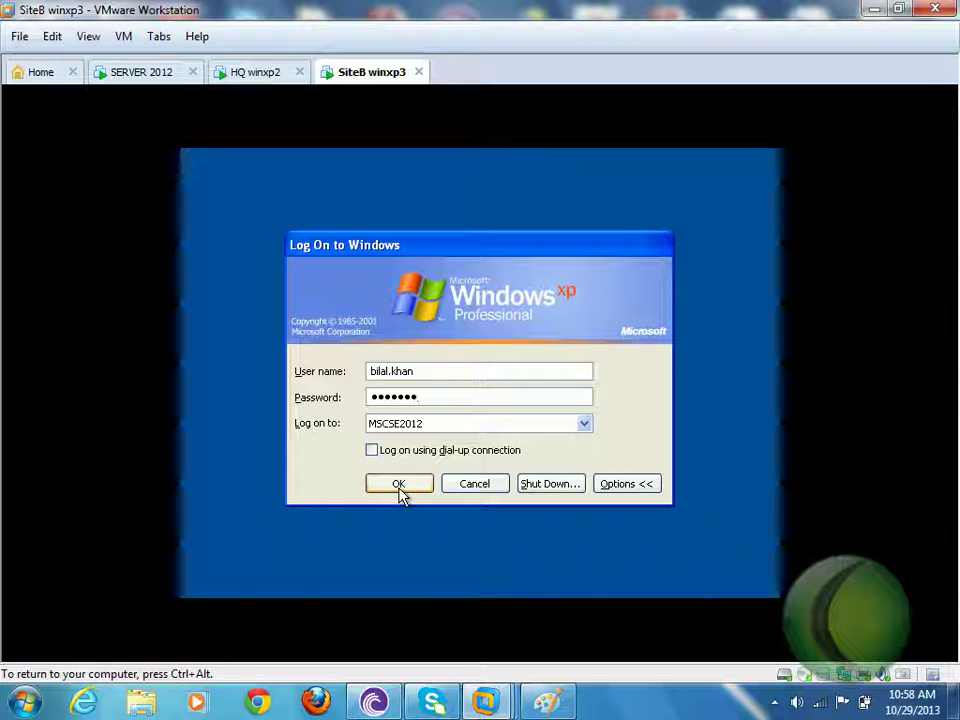
left_click(257, 74)
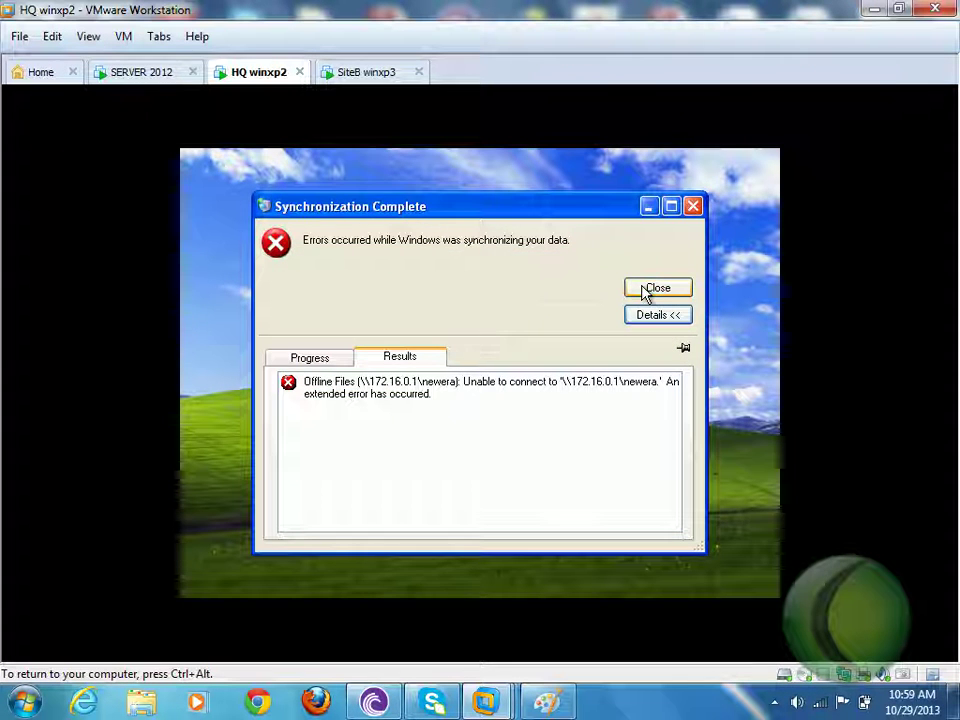
Dismiss the synchronization report and attempt the domain user's logon on winxp2 with the account password.
left_click(648, 290)
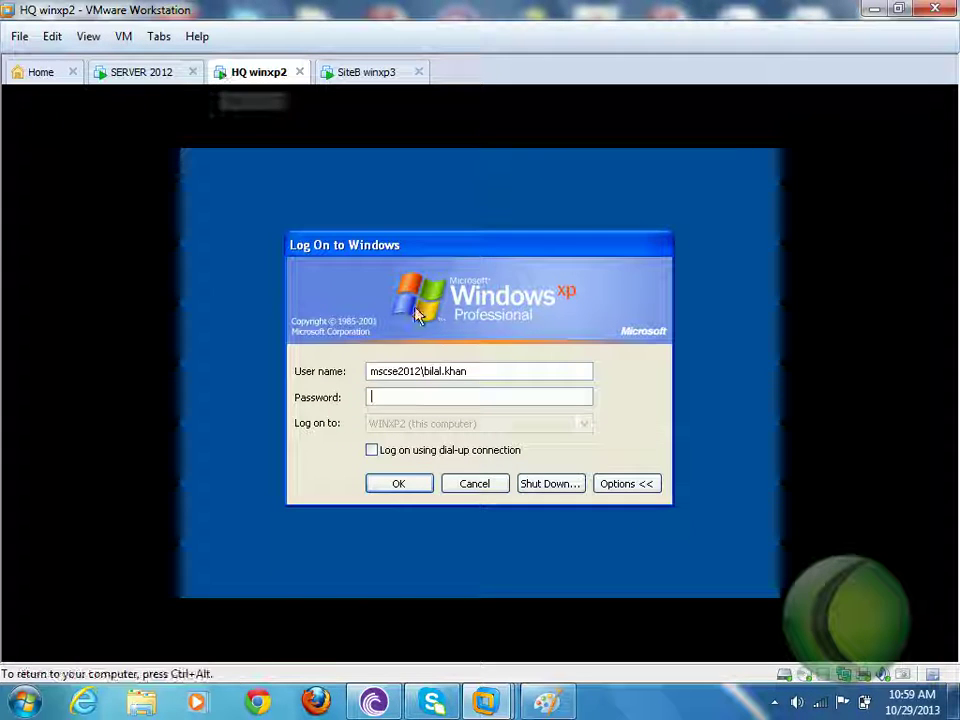
left_click(437, 397)
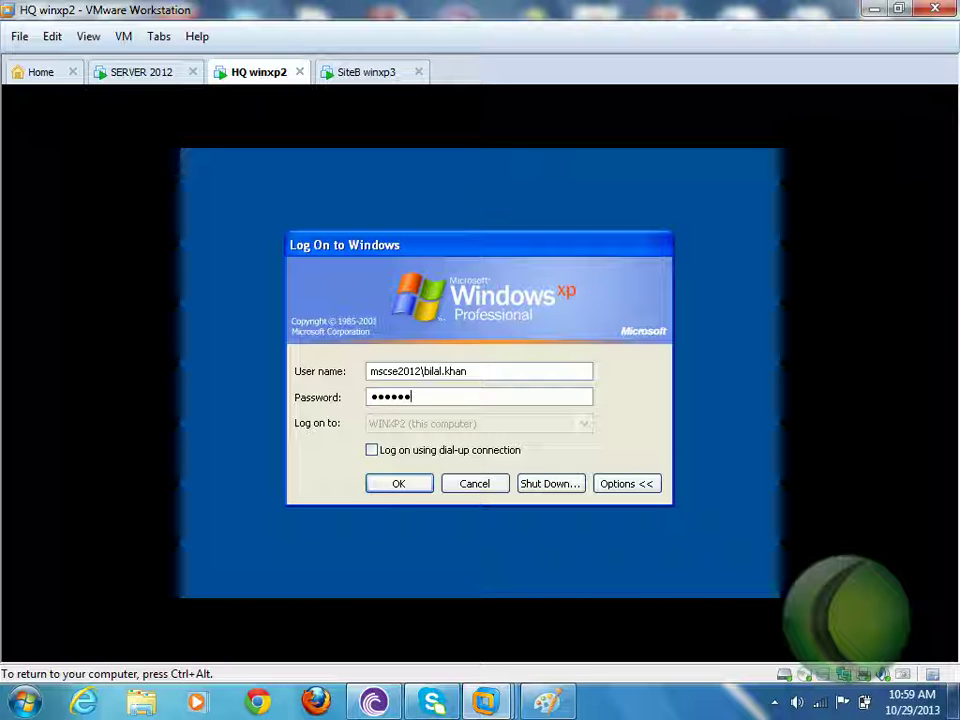
left_click(422, 486)
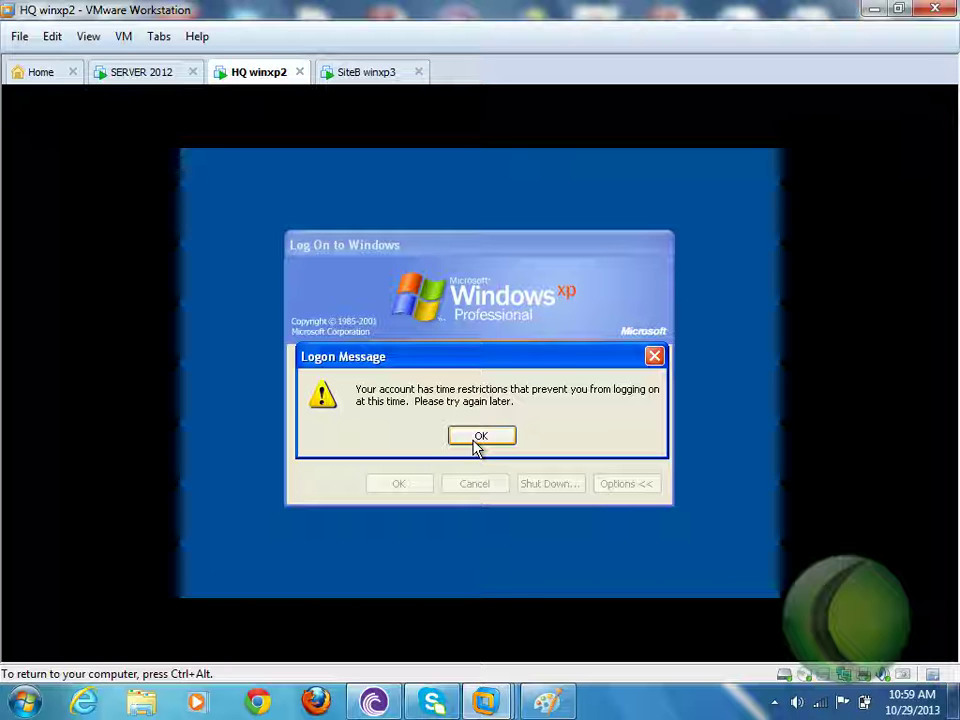
Acknowledge the time-restriction refusal, cancel the logon, and return to the SERVER 2012 machine.
left_click(476, 440)
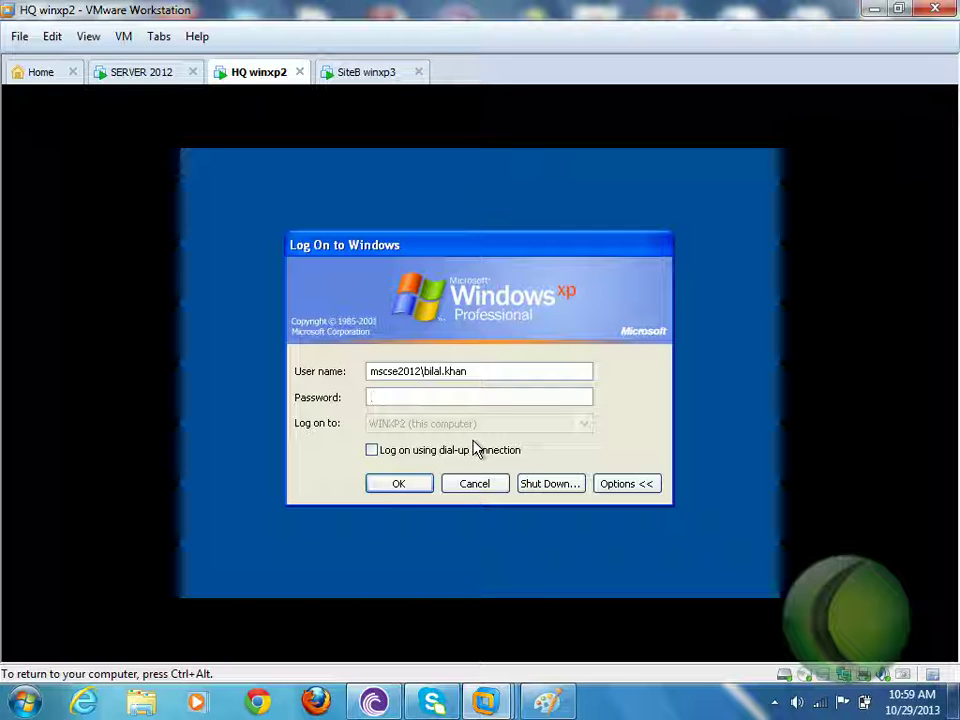
left_click(475, 483)
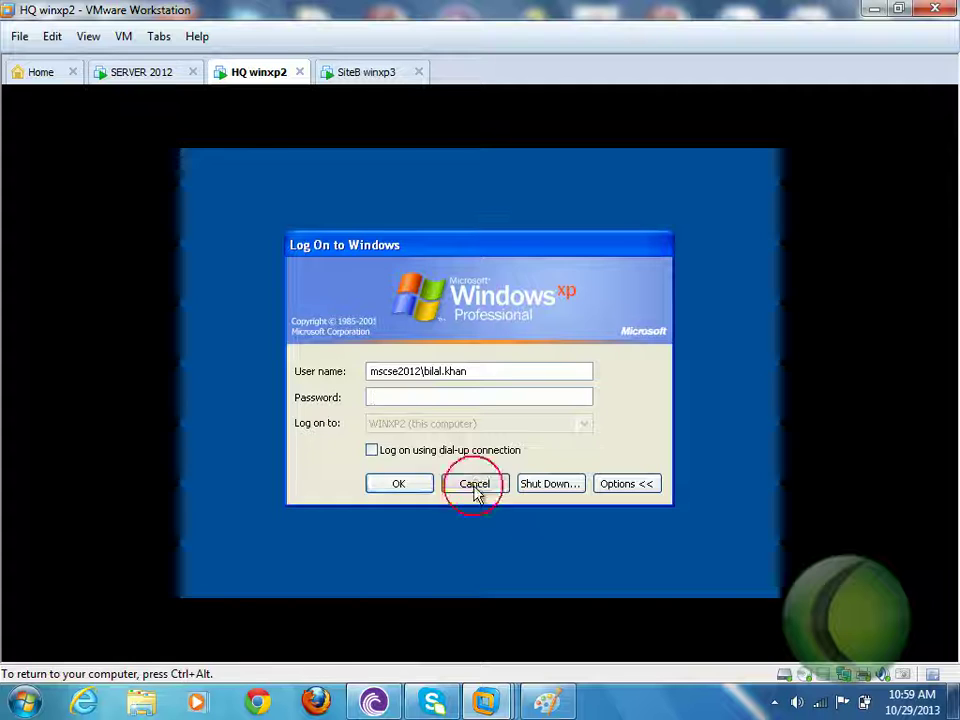
left_click(161, 73)
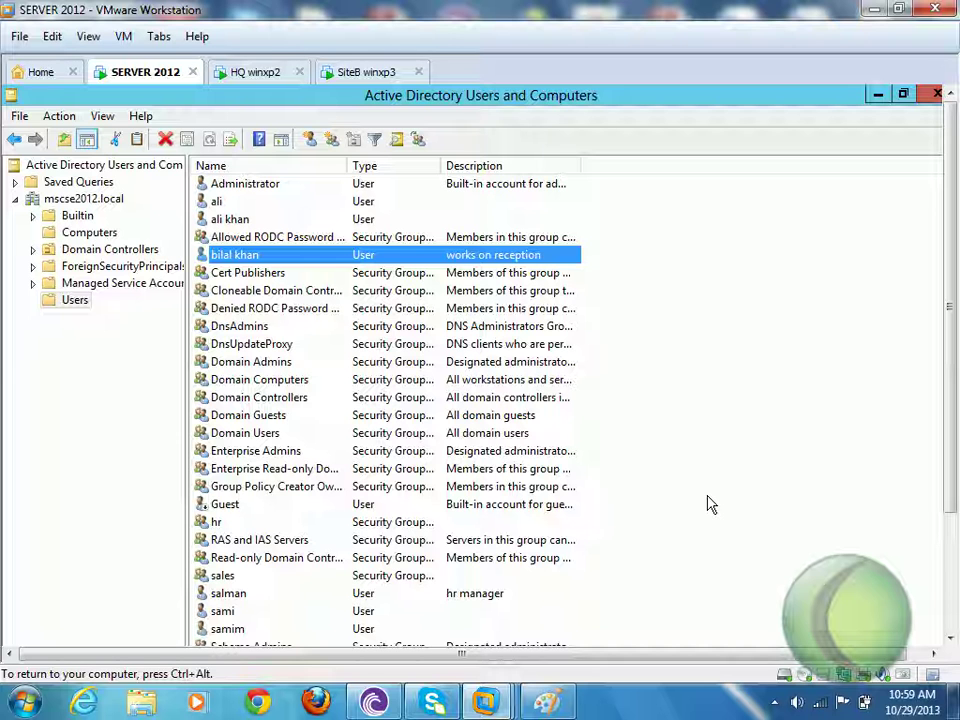
Set the reception user's account to expire at the end of Thursday, November 28, 2013.
right_click(287, 265)
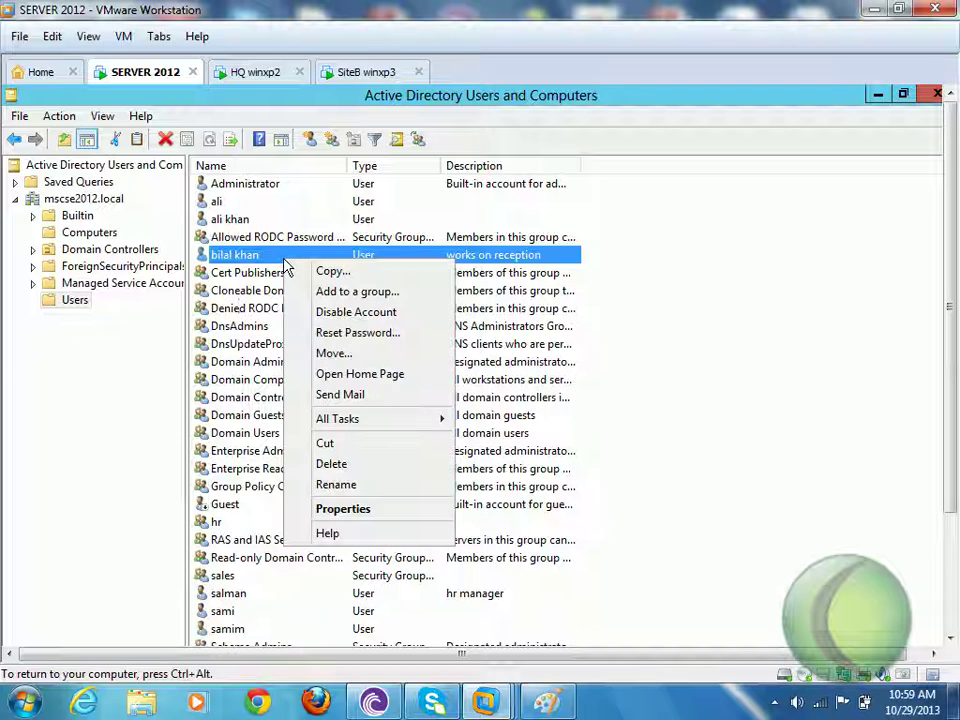
left_click(343, 509)
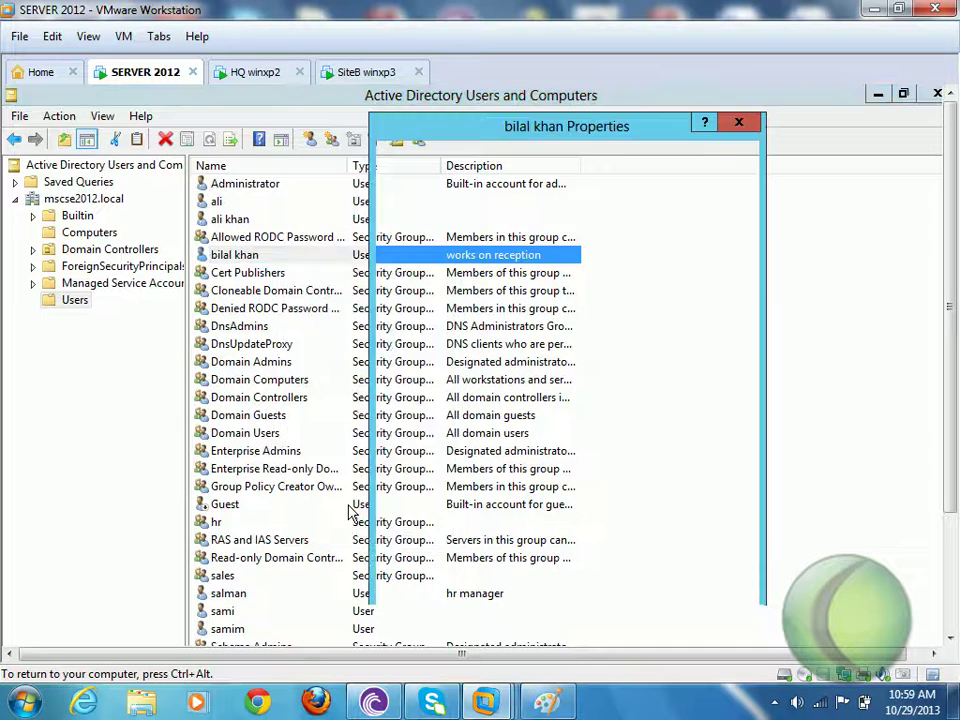
left_click(522, 192)
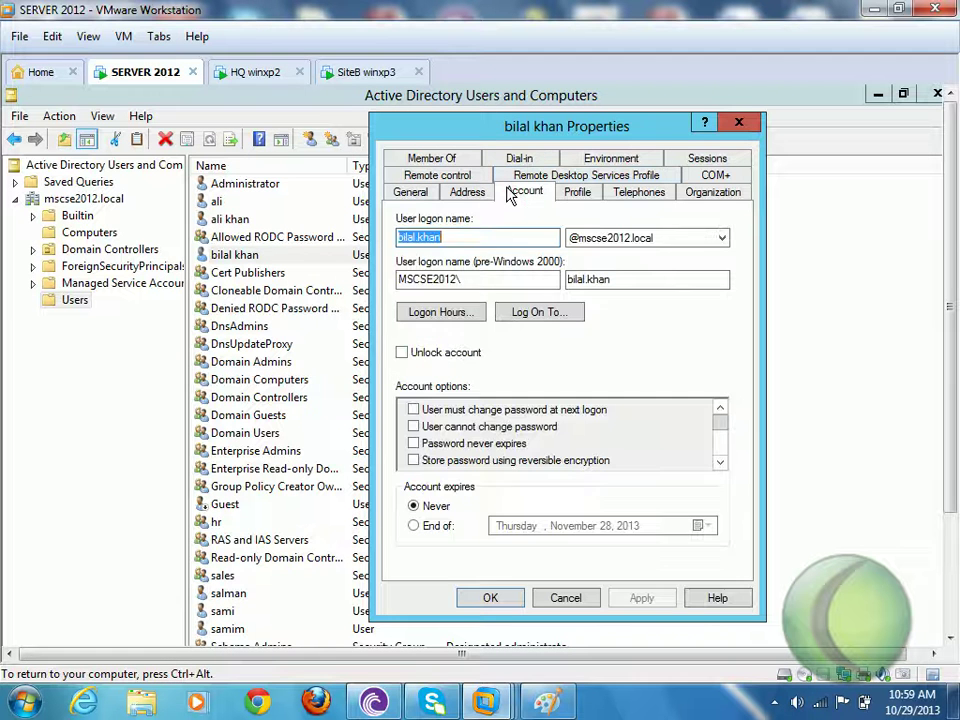
left_click(430, 513)
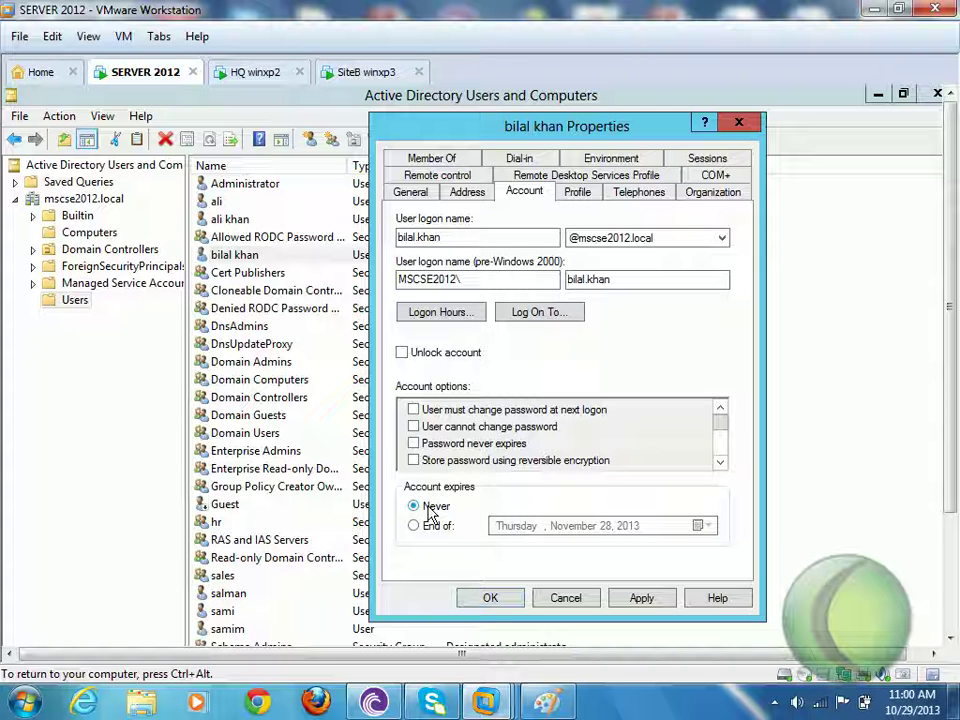
left_click(414, 526)
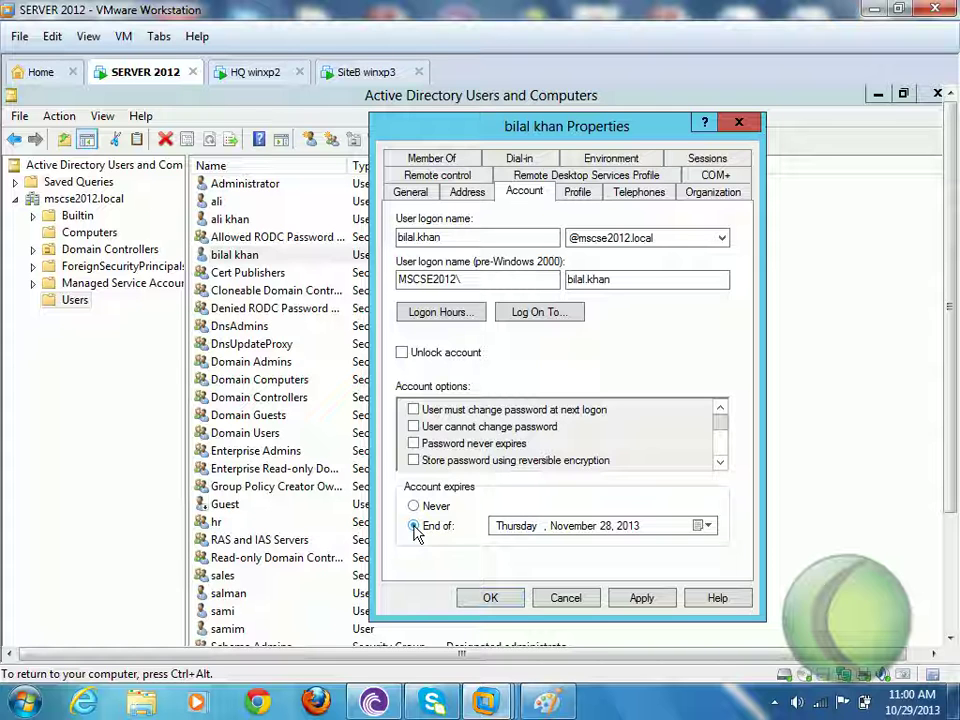
left_click(709, 528)
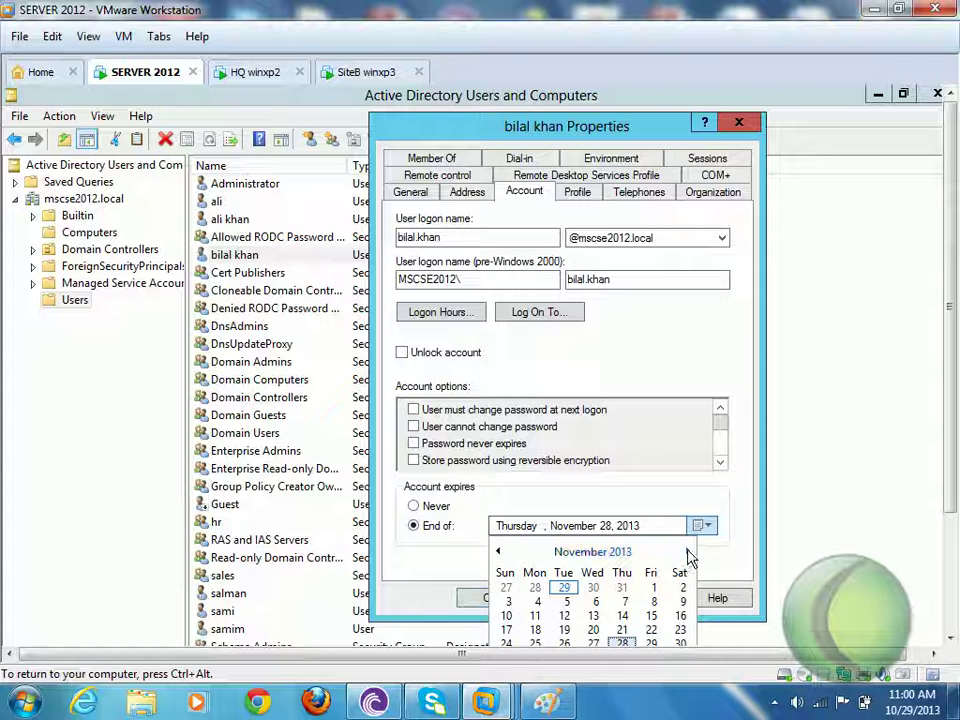
left_click(688, 552)
left_click(688, 552)
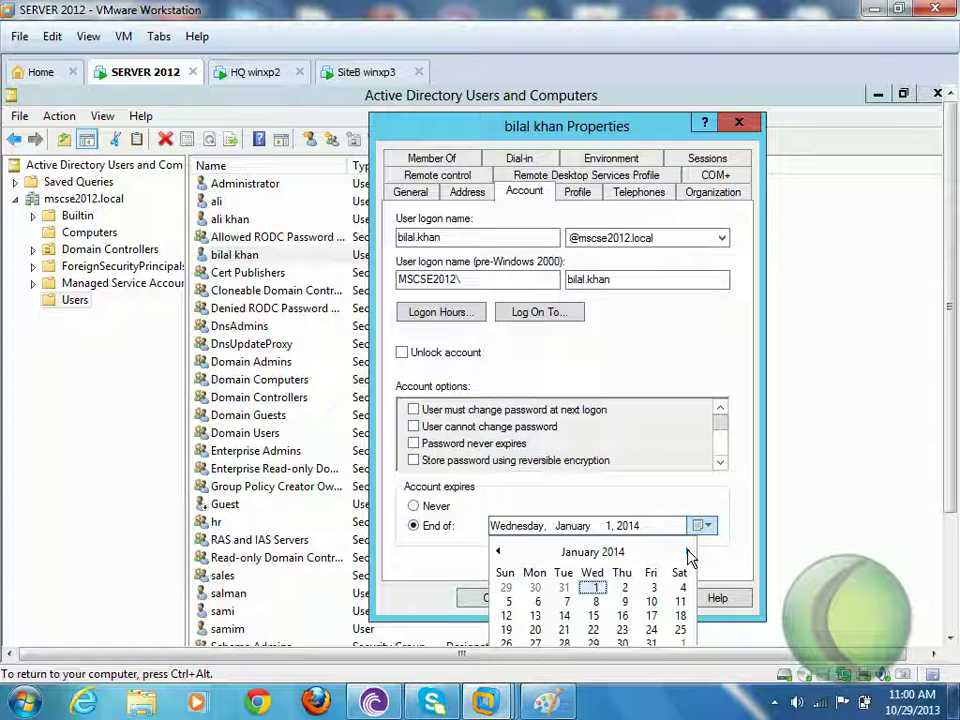
left_click(951, 641)
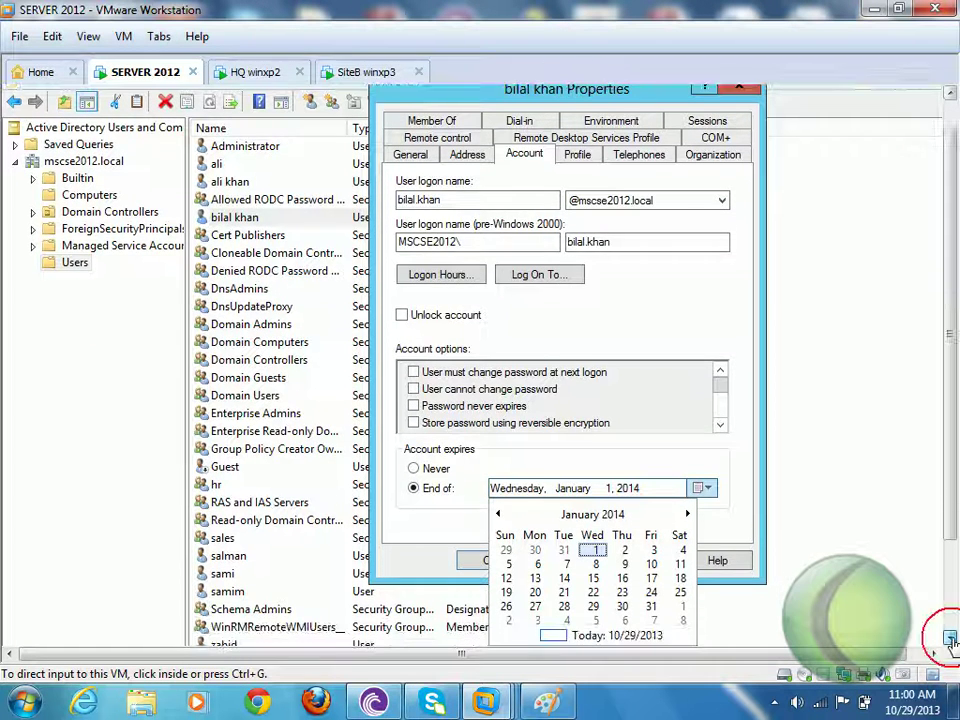
left_click(951, 641)
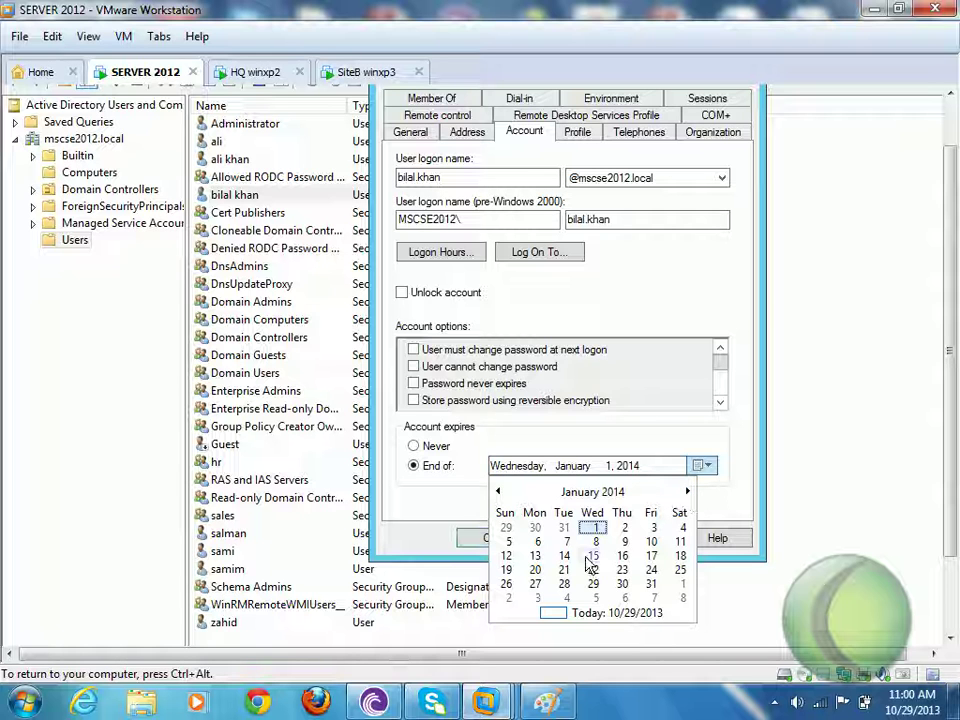
left_click(594, 528)
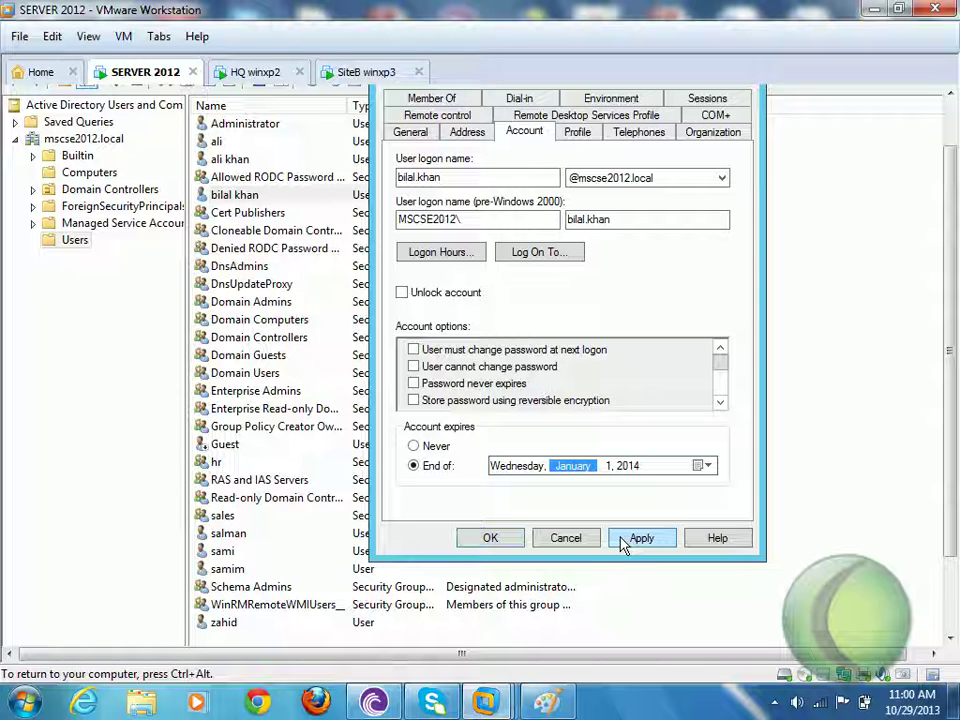
left_click(628, 540)
left_click(490, 538)
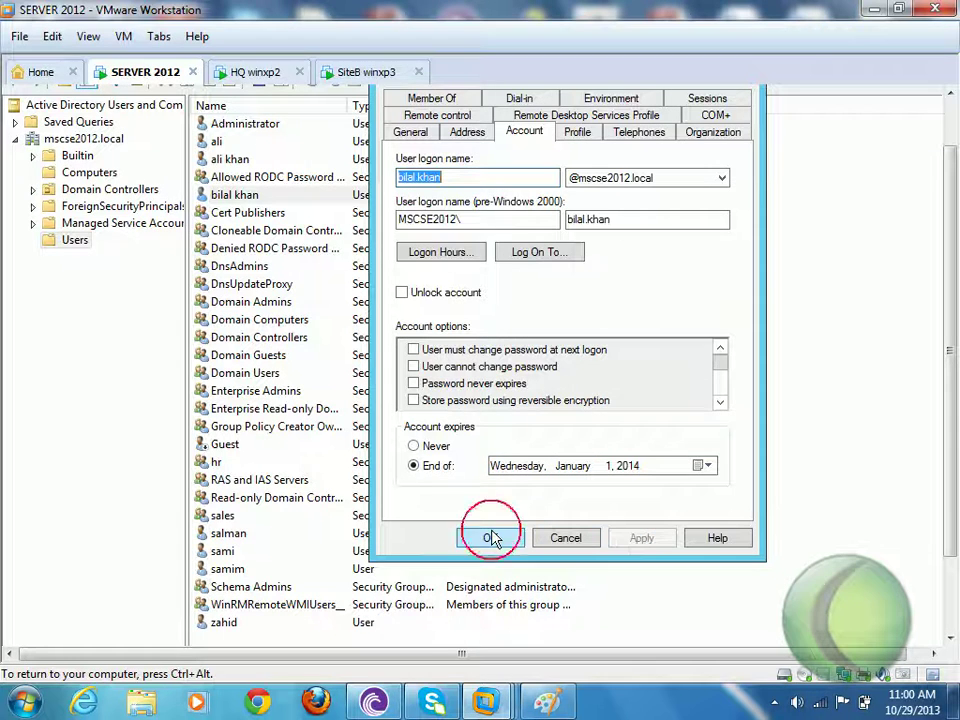
left_click(948, 636)
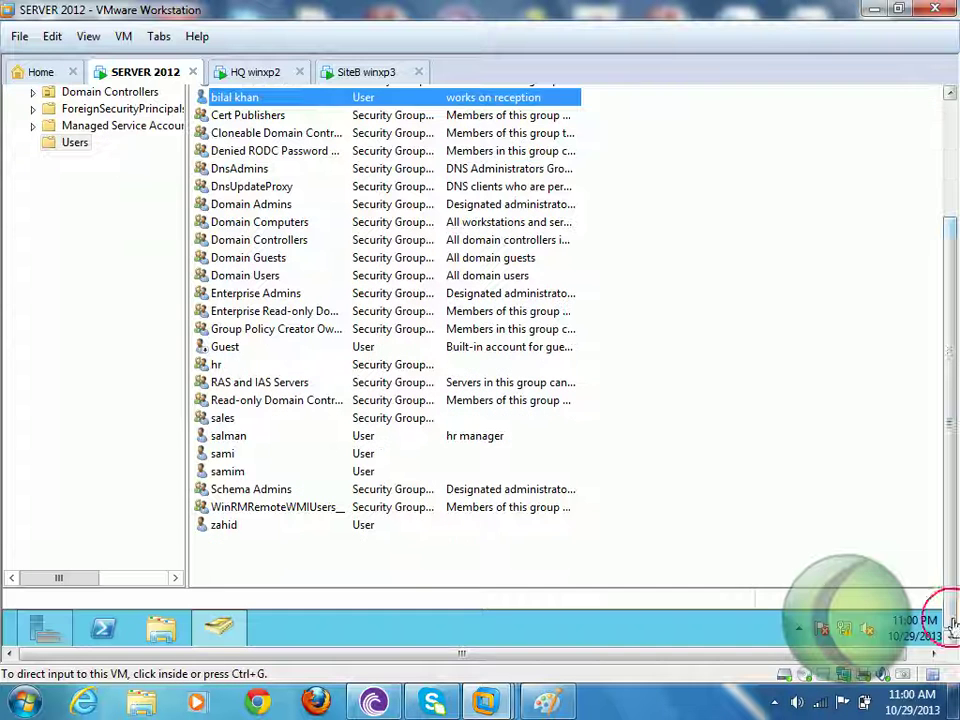
Reset the reception user's logon hours to permitted at every hour, Sunday through Saturday.
double_click(251, 99)
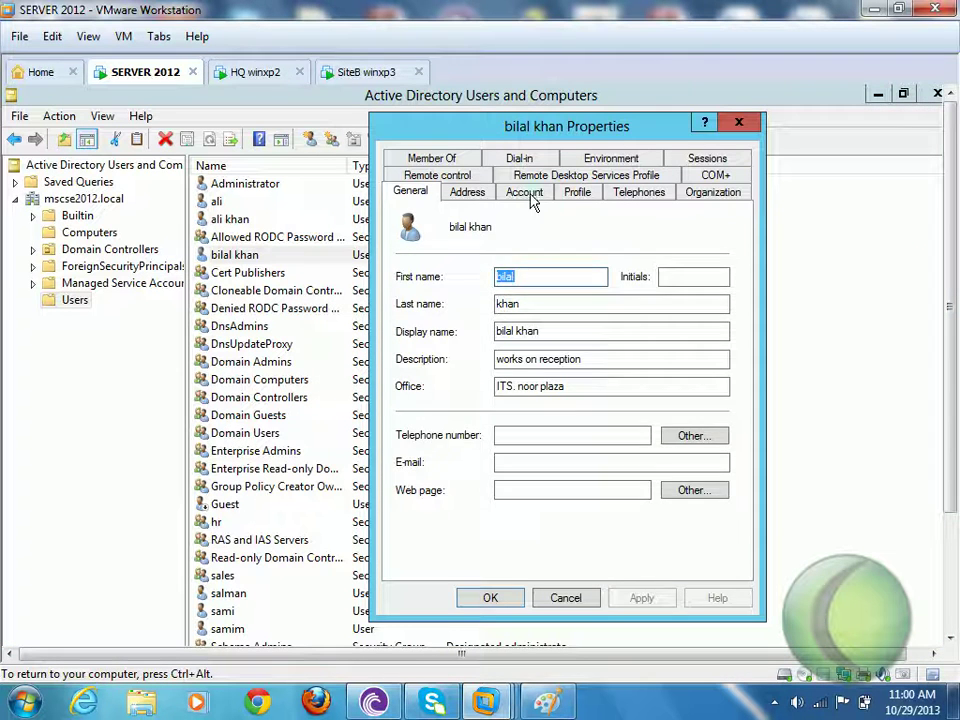
left_click(524, 192)
left_click(470, 316)
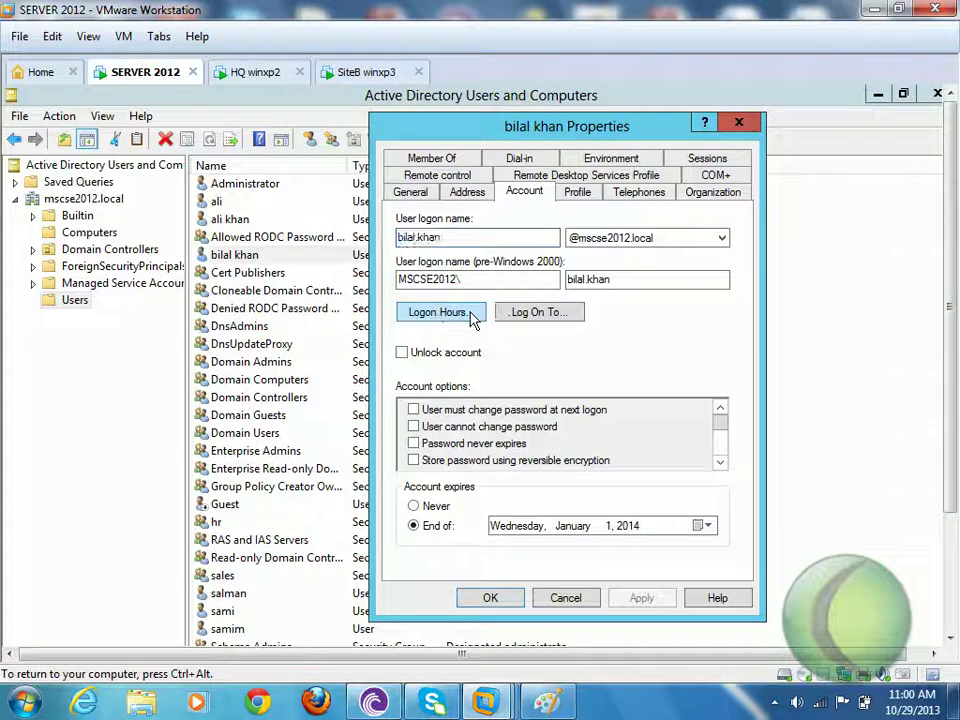
left_click(375, 294)
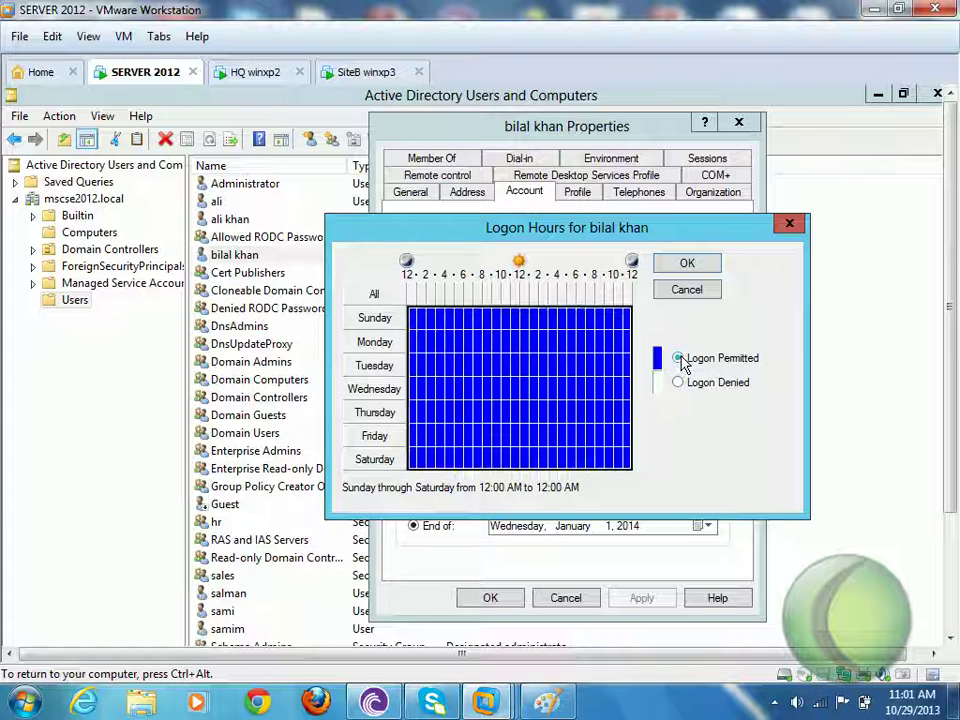
left_click(686, 265)
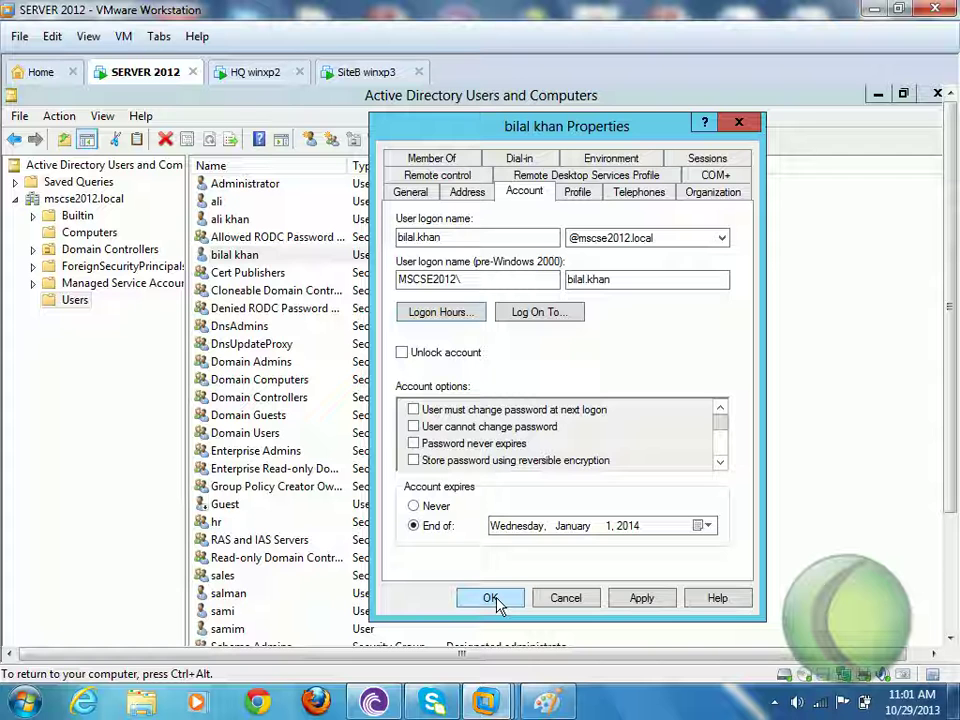
Save the account properties and page the taskbar calendar forward to January 2, 2014.
left_click(491, 598)
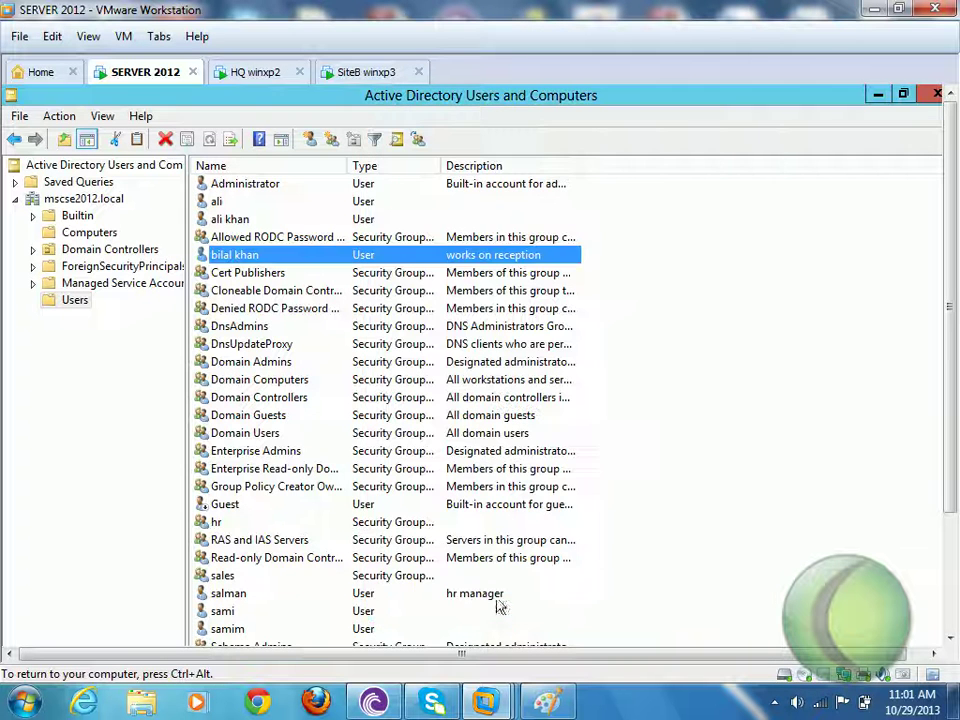
left_click(951, 612)
left_click(910, 626)
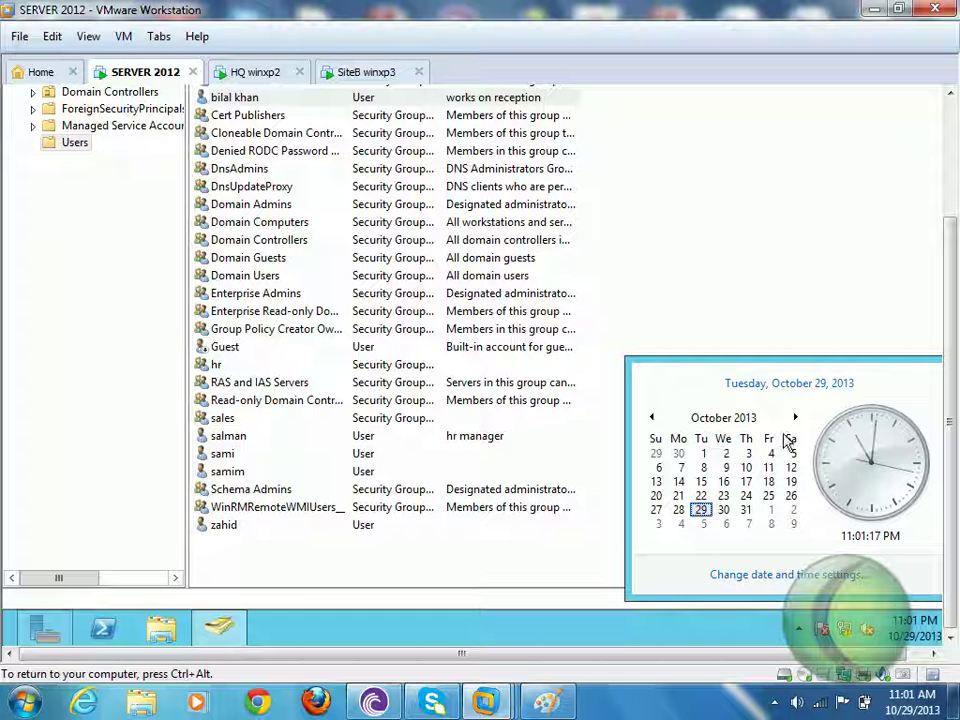
left_click(795, 420)
left_click(795, 420)
left_click(795, 420)
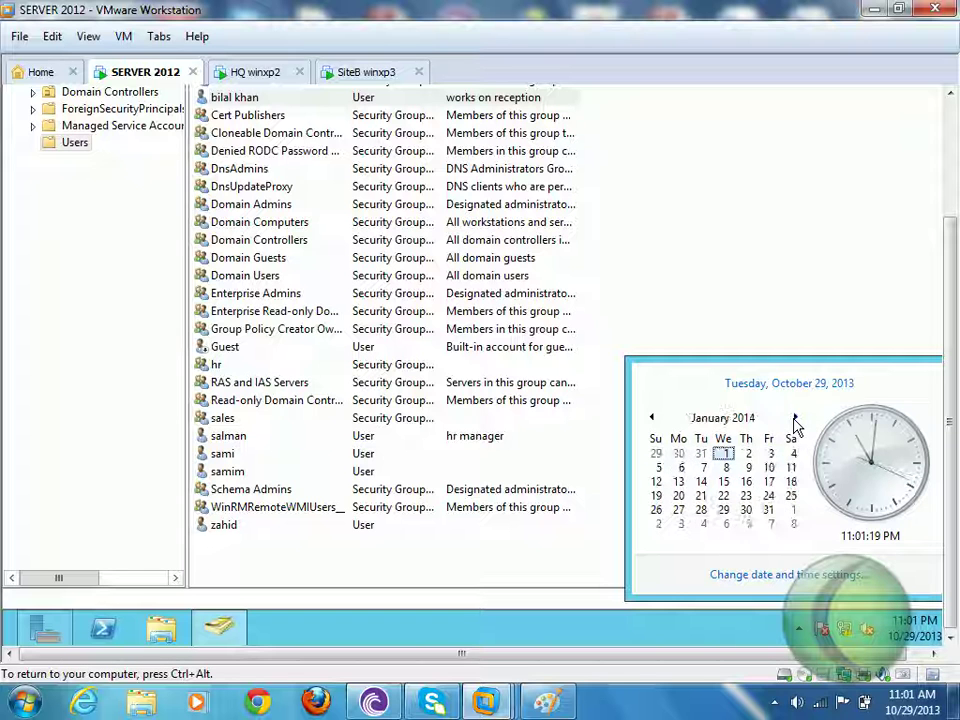
left_click(748, 455)
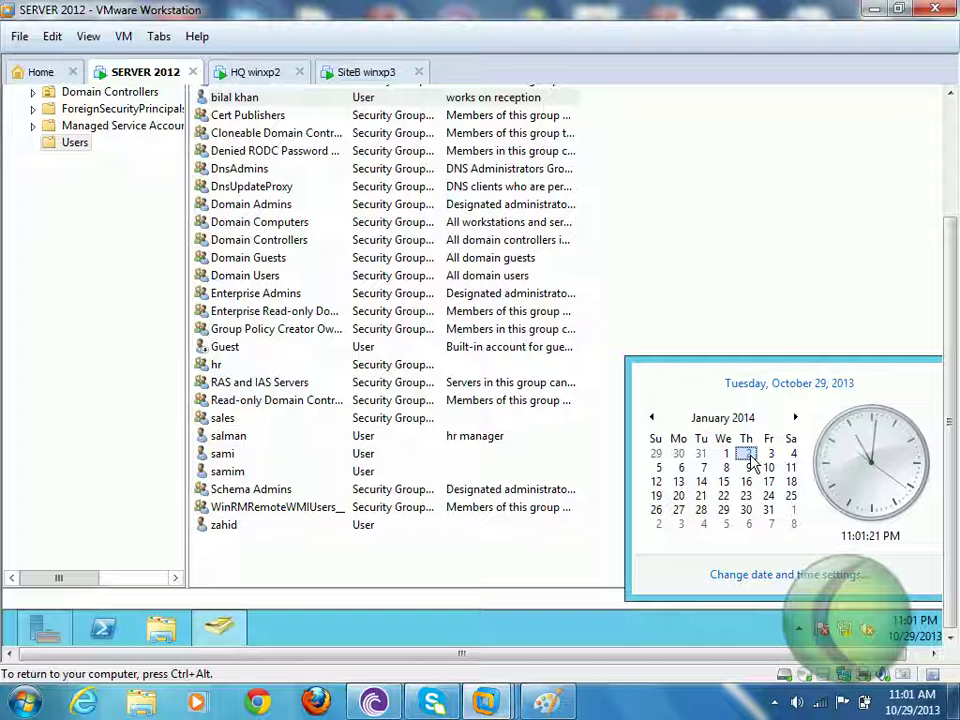
Change the server's system date to Thursday, January 2, 2014 and apply it.
left_click(767, 578)
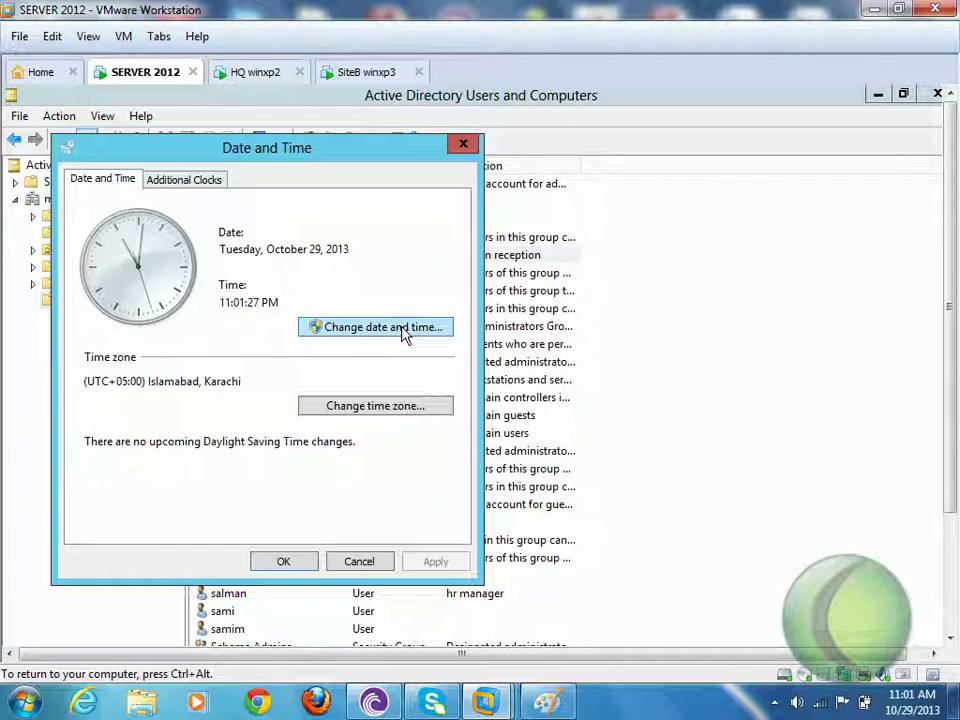
left_click(403, 330)
left_click(232, 272)
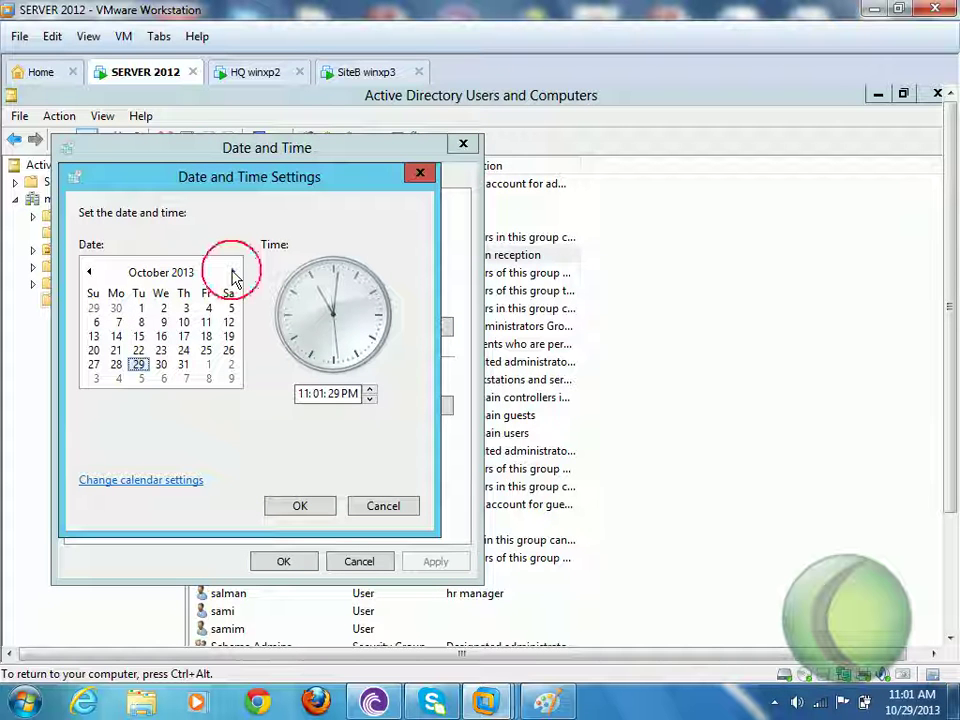
left_click(232, 272)
left_click(232, 272)
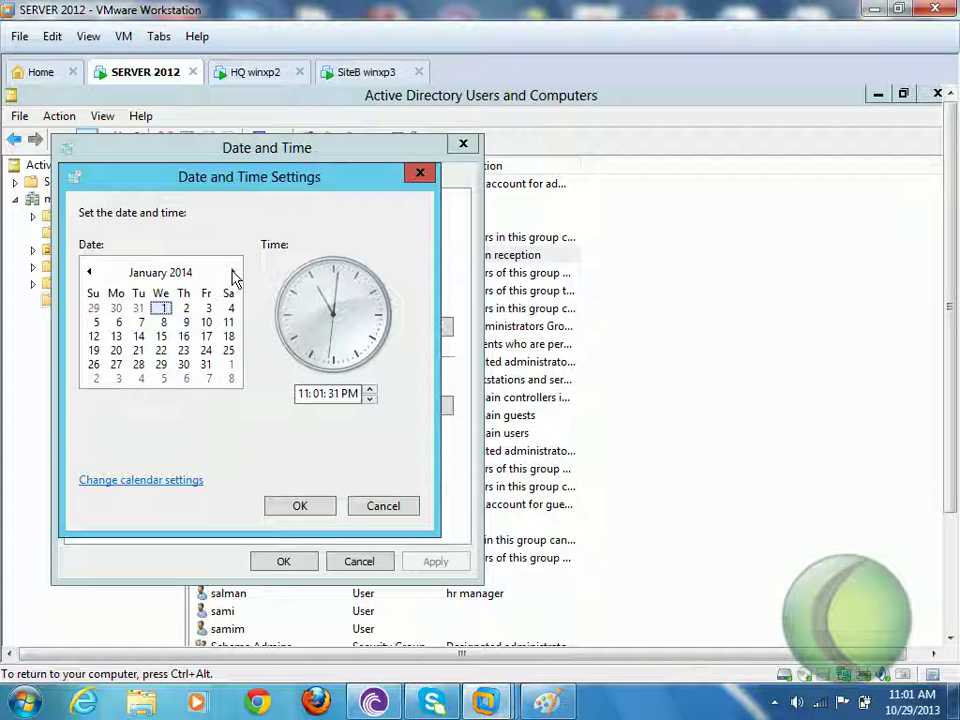
left_click(185, 308)
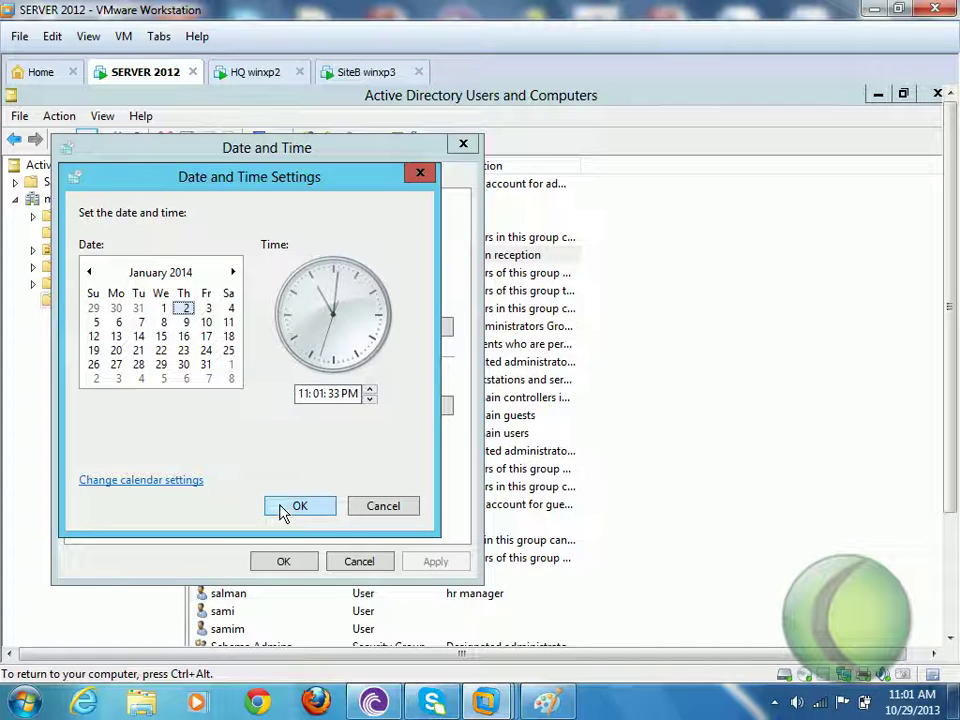
left_click(284, 509)
left_click(298, 566)
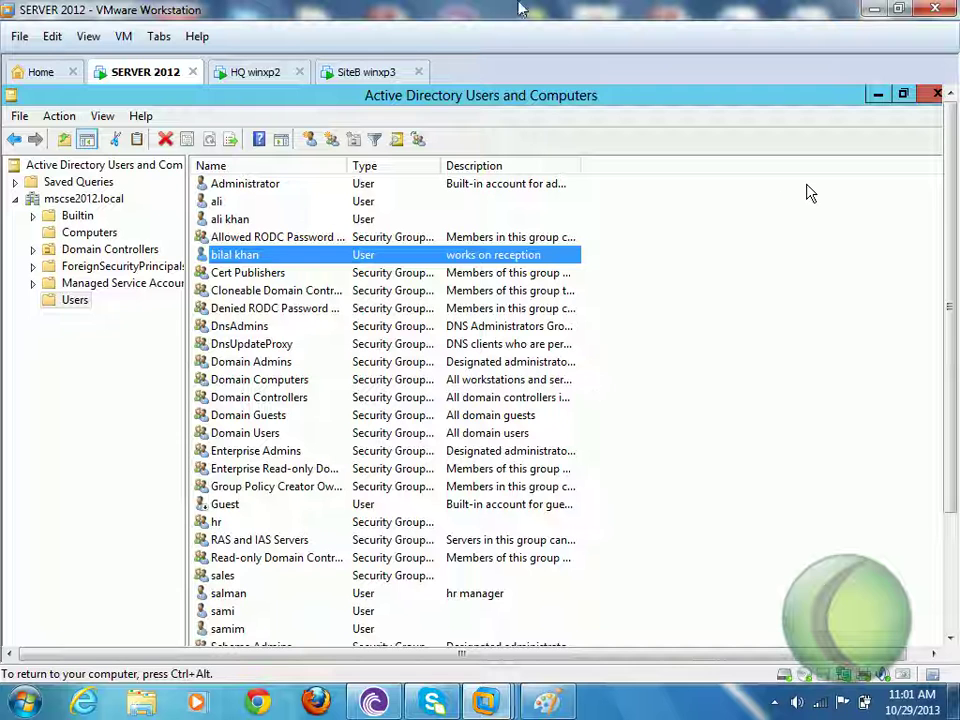
Send Ctrl+Alt+Del to HQ winxp2 and attempt the domain user's logon with the account password.
left_click(274, 80)
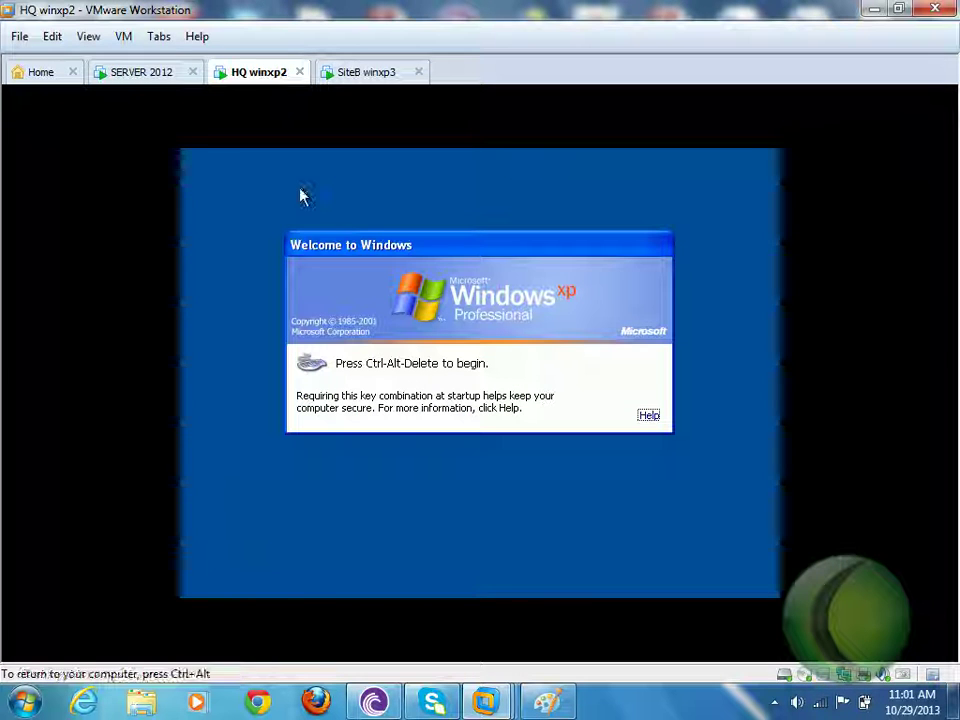
left_click(124, 37)
left_click(163, 133)
left_click(388, 386)
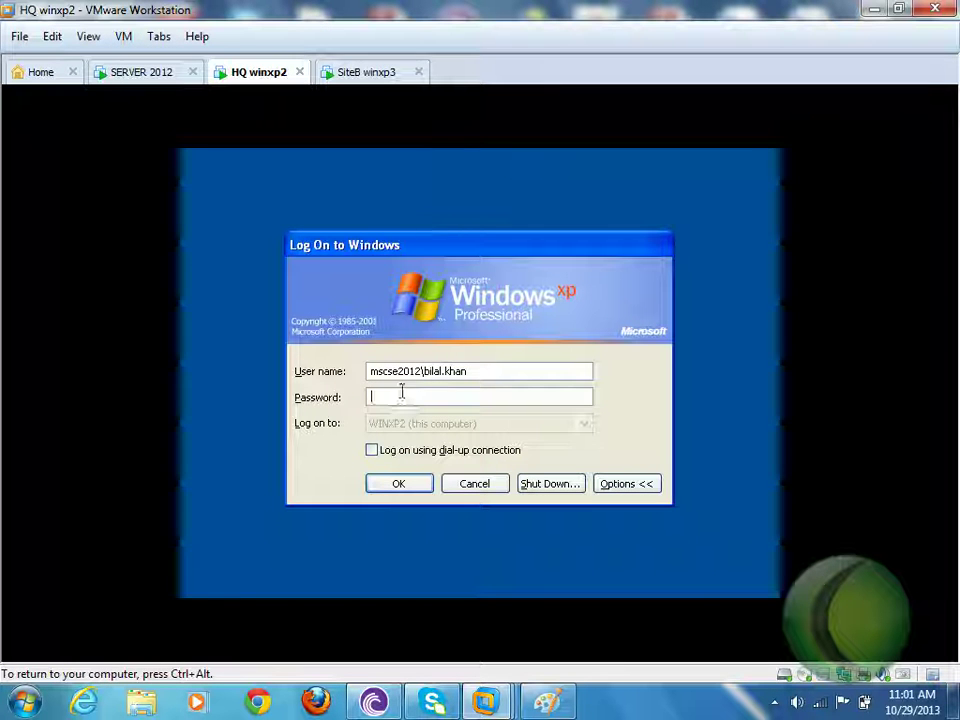
key("Return")
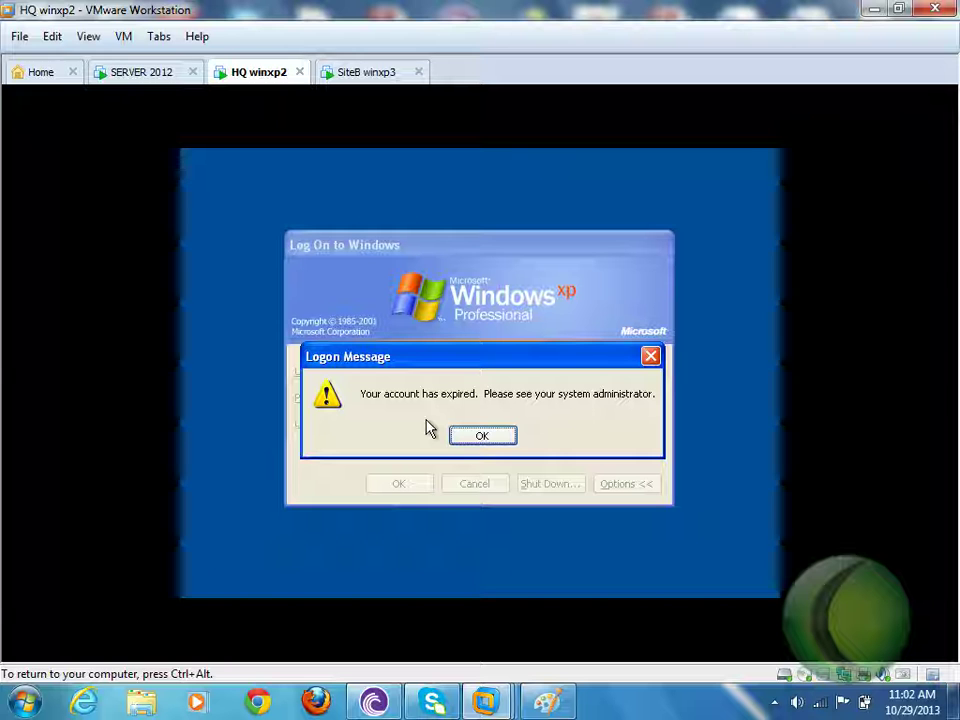
Dismiss the expired-account message, cancel the XP logon, and open the reception user's properties on the server.
left_click(463, 437)
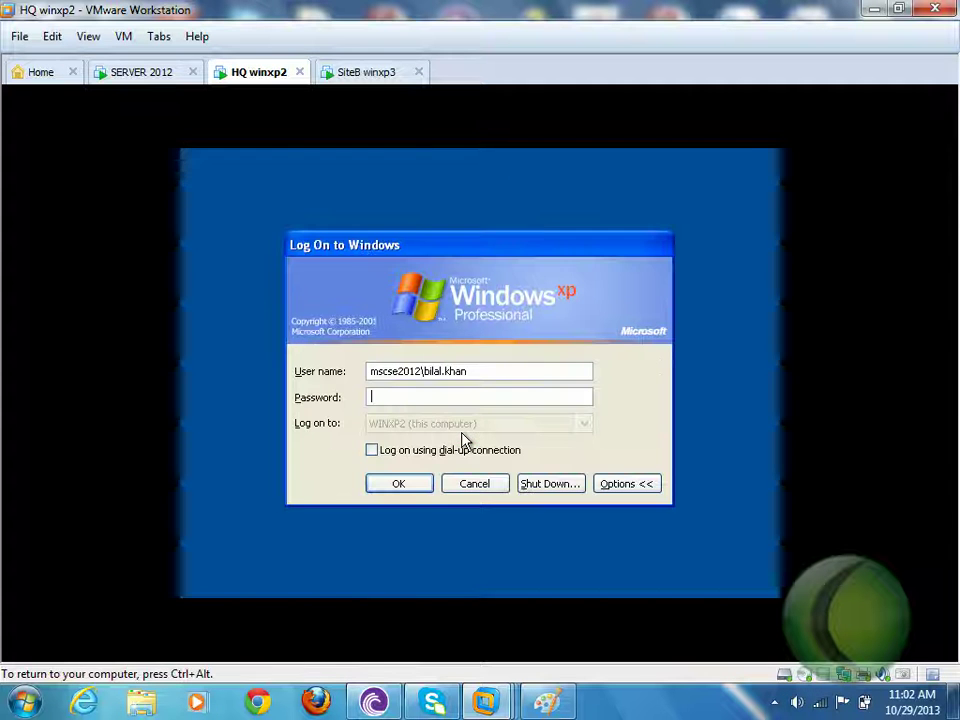
left_click(474, 484)
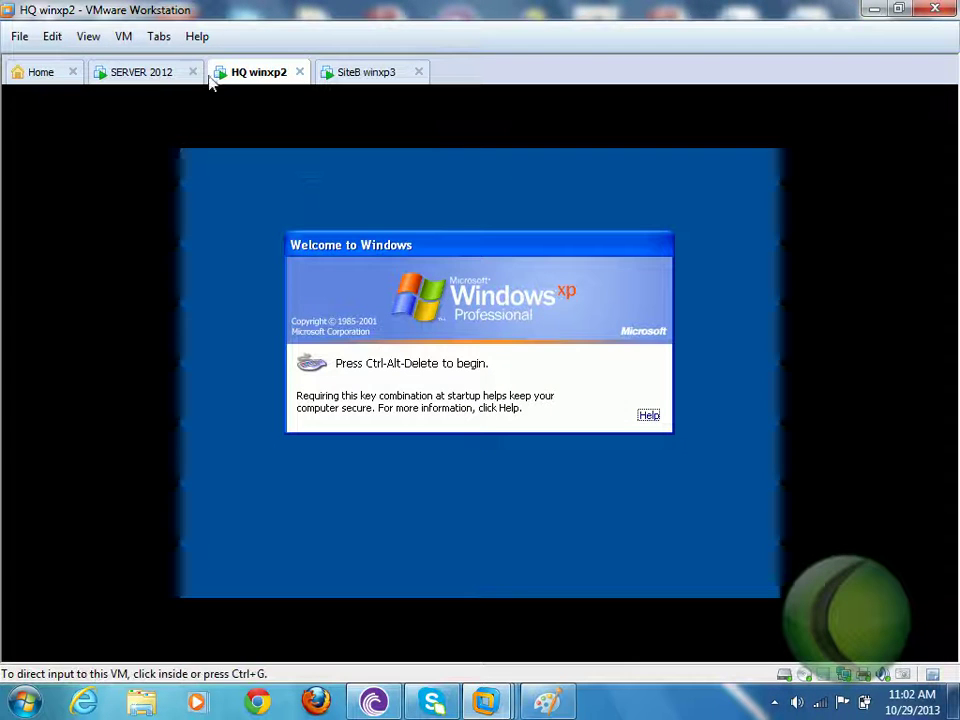
left_click(140, 72)
left_click(330, 258)
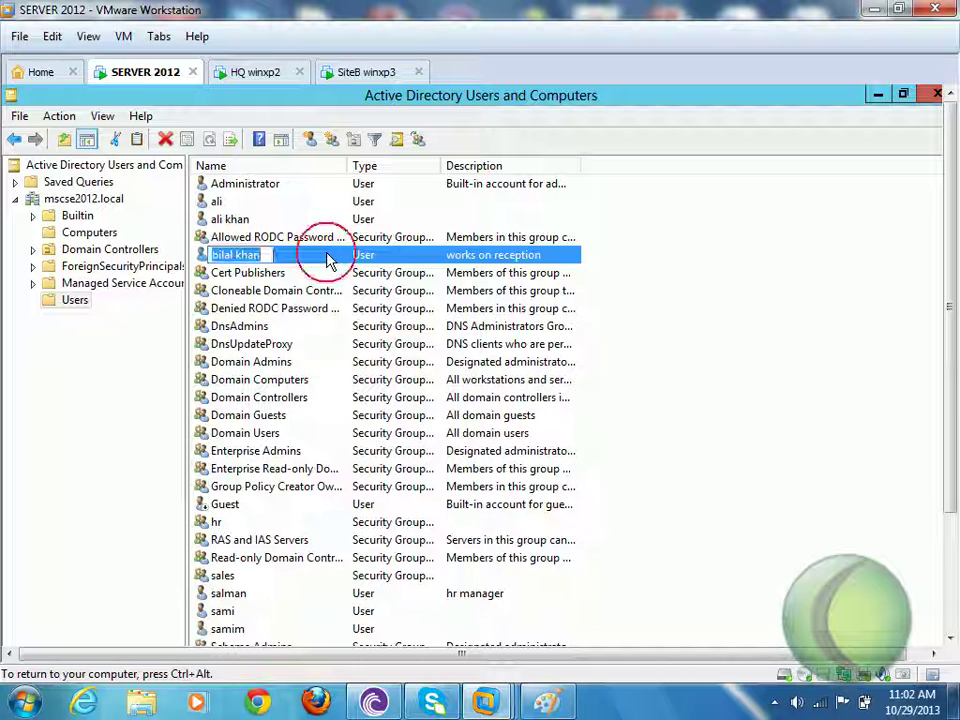
double_click(330, 258)
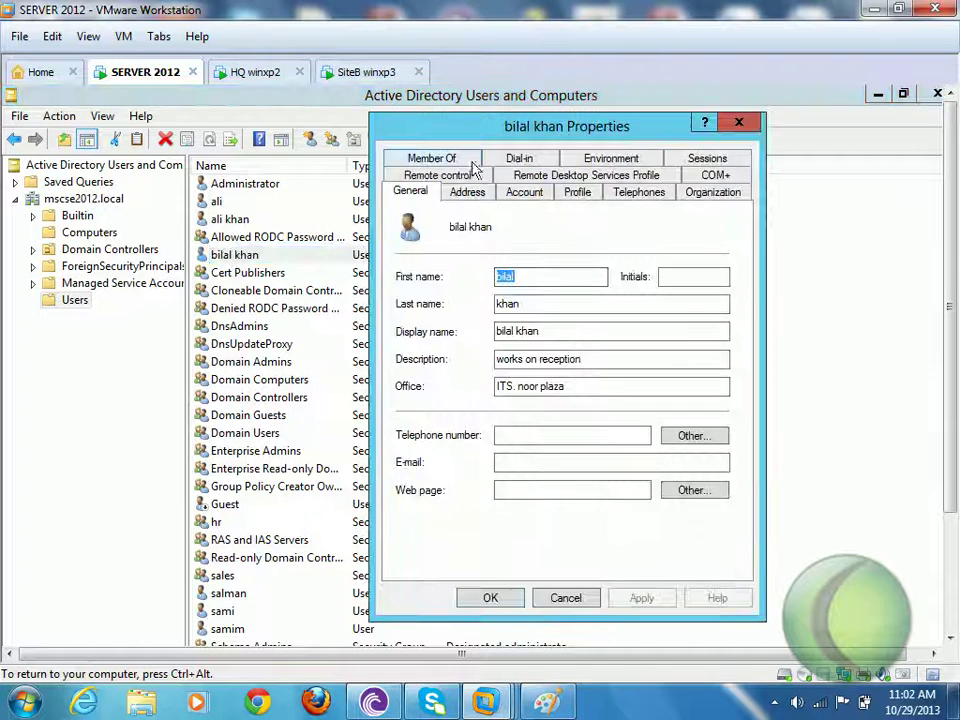
Review the reception user's Account, Profile and Dial-in settings and close them unchanged.
left_click(526, 193)
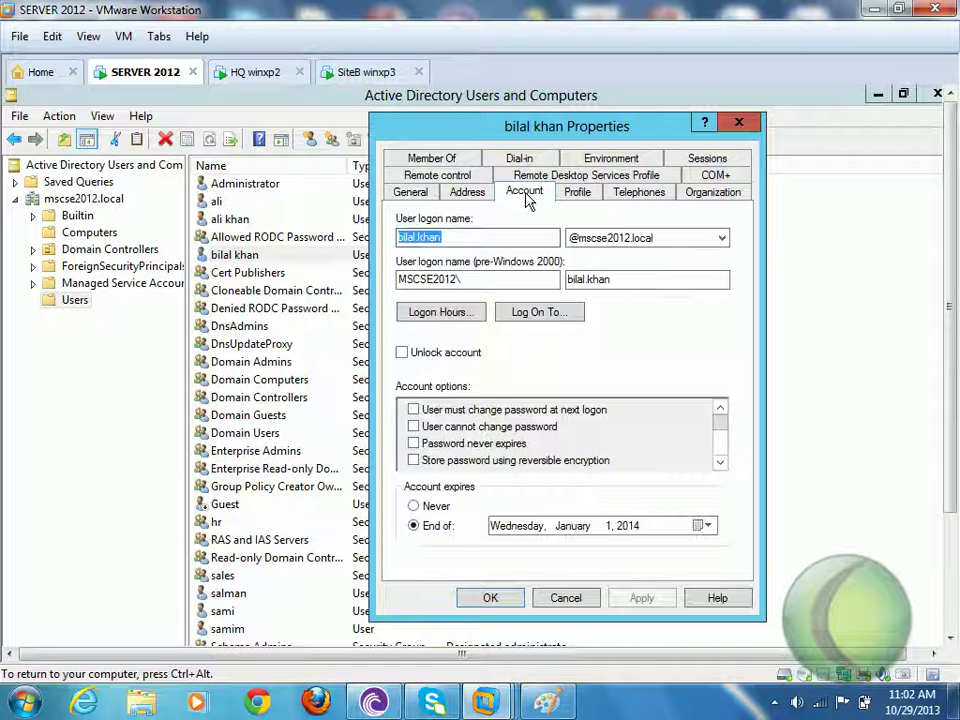
left_click(575, 199)
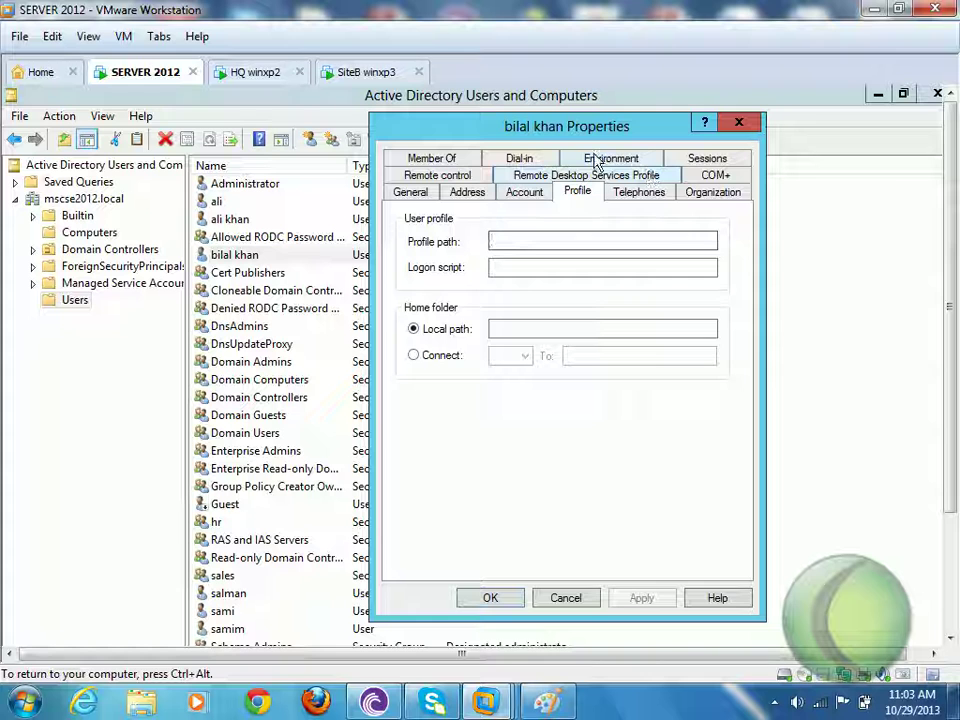
left_click(550, 160)
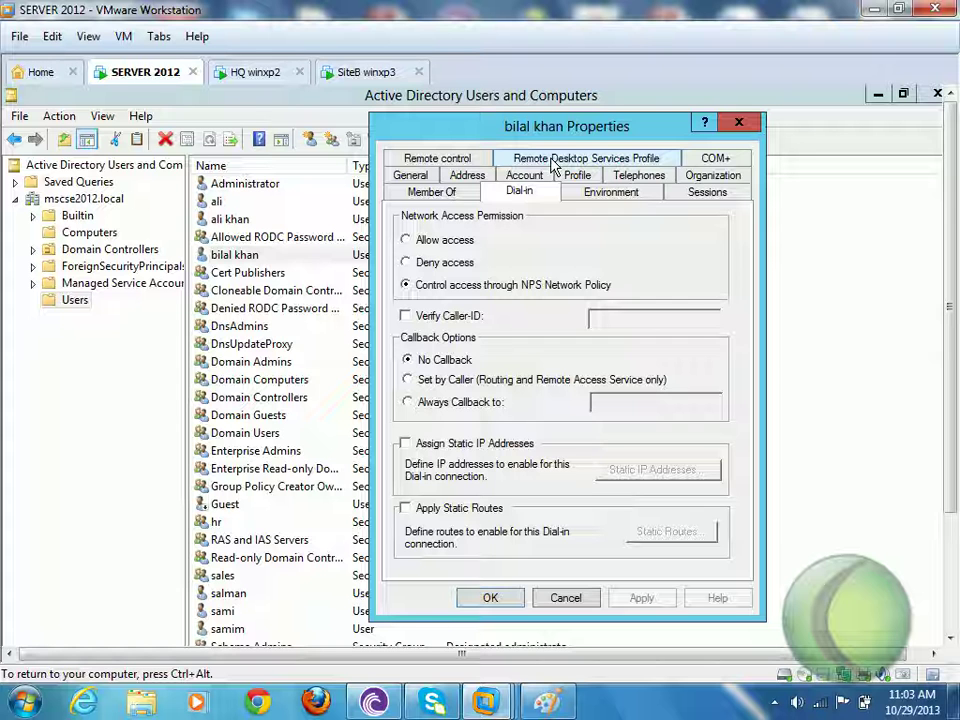
left_click(492, 598)
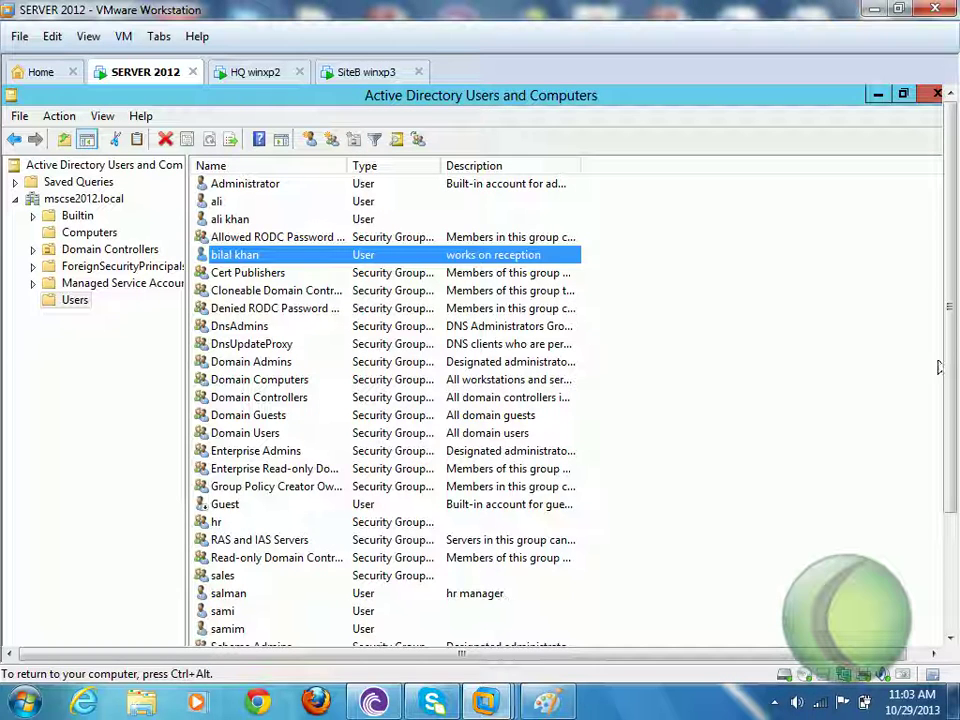
left_click(951, 542)
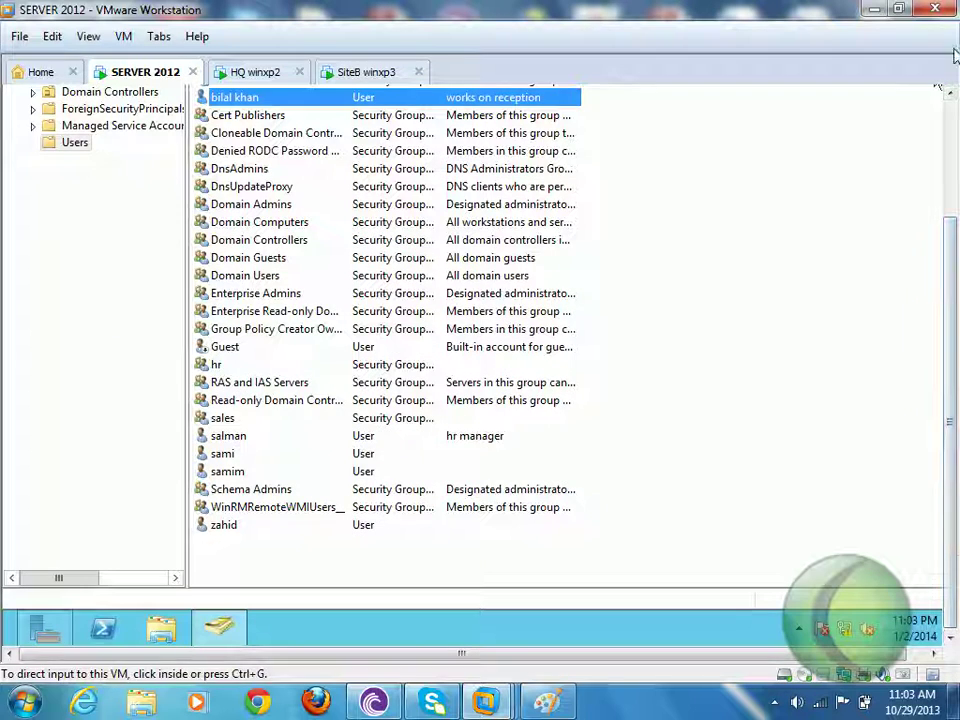
left_click(947, 122)
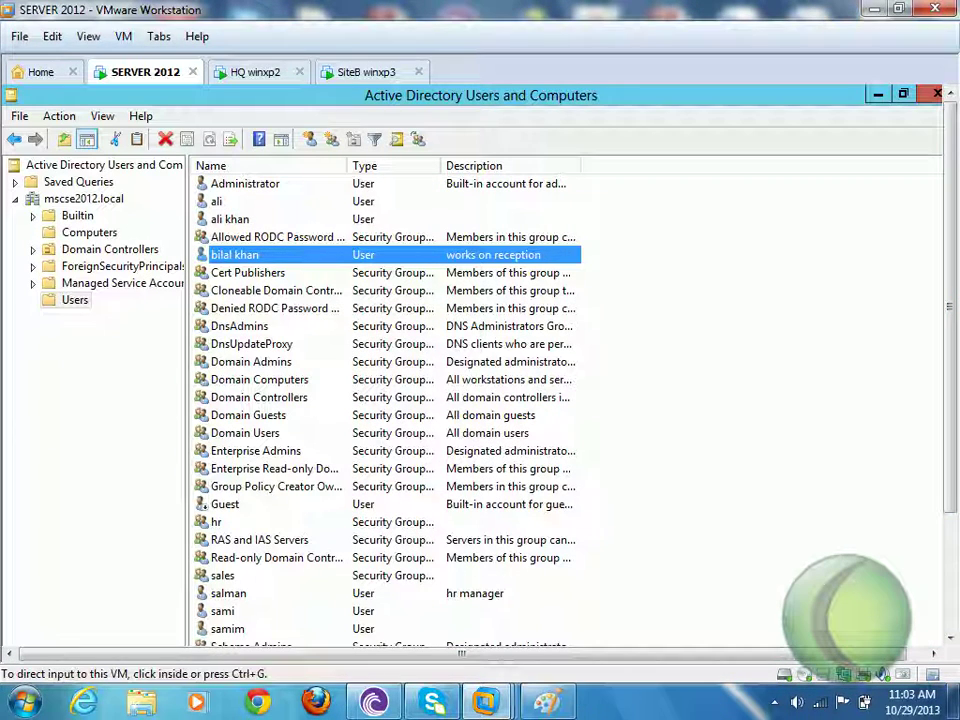